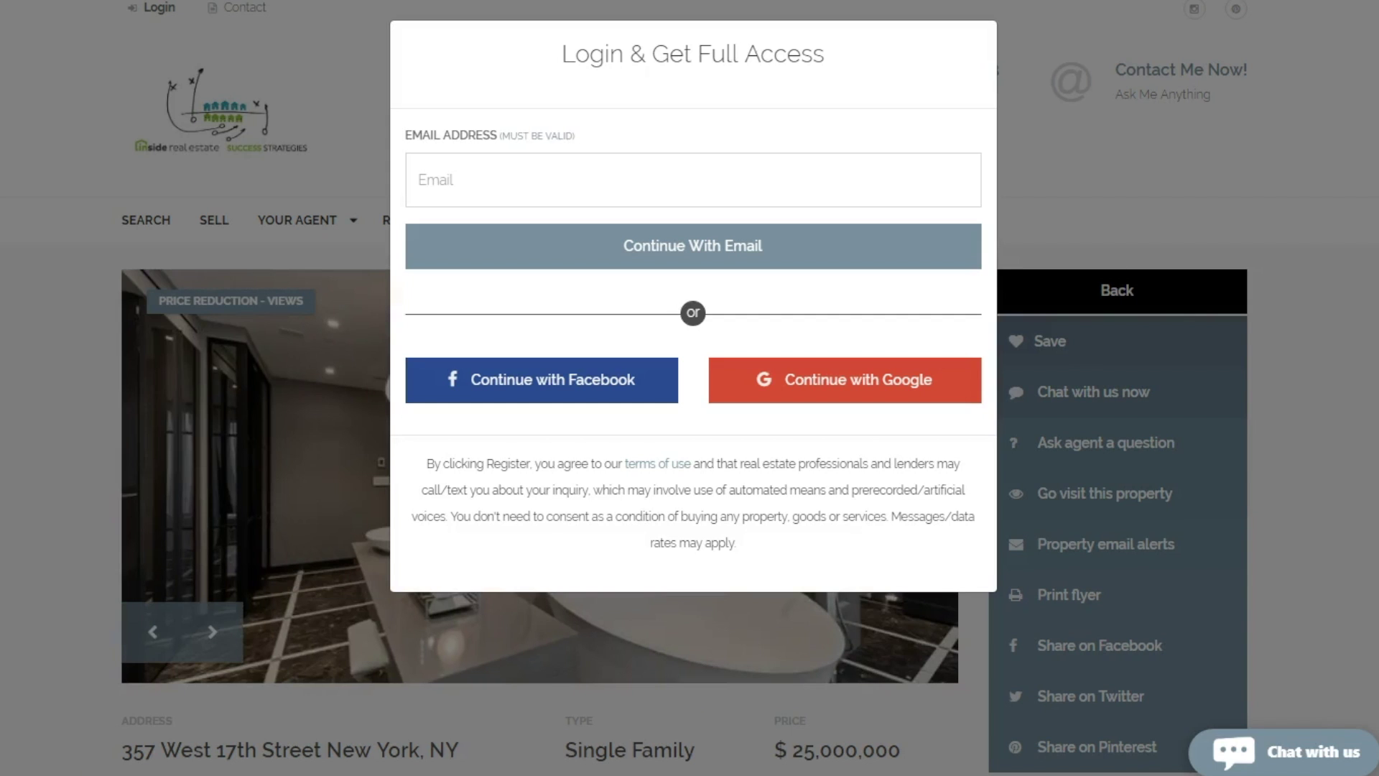
Dismiss the login prompt on the property page and look over the home search filters and listing results
left_click(63, 287)
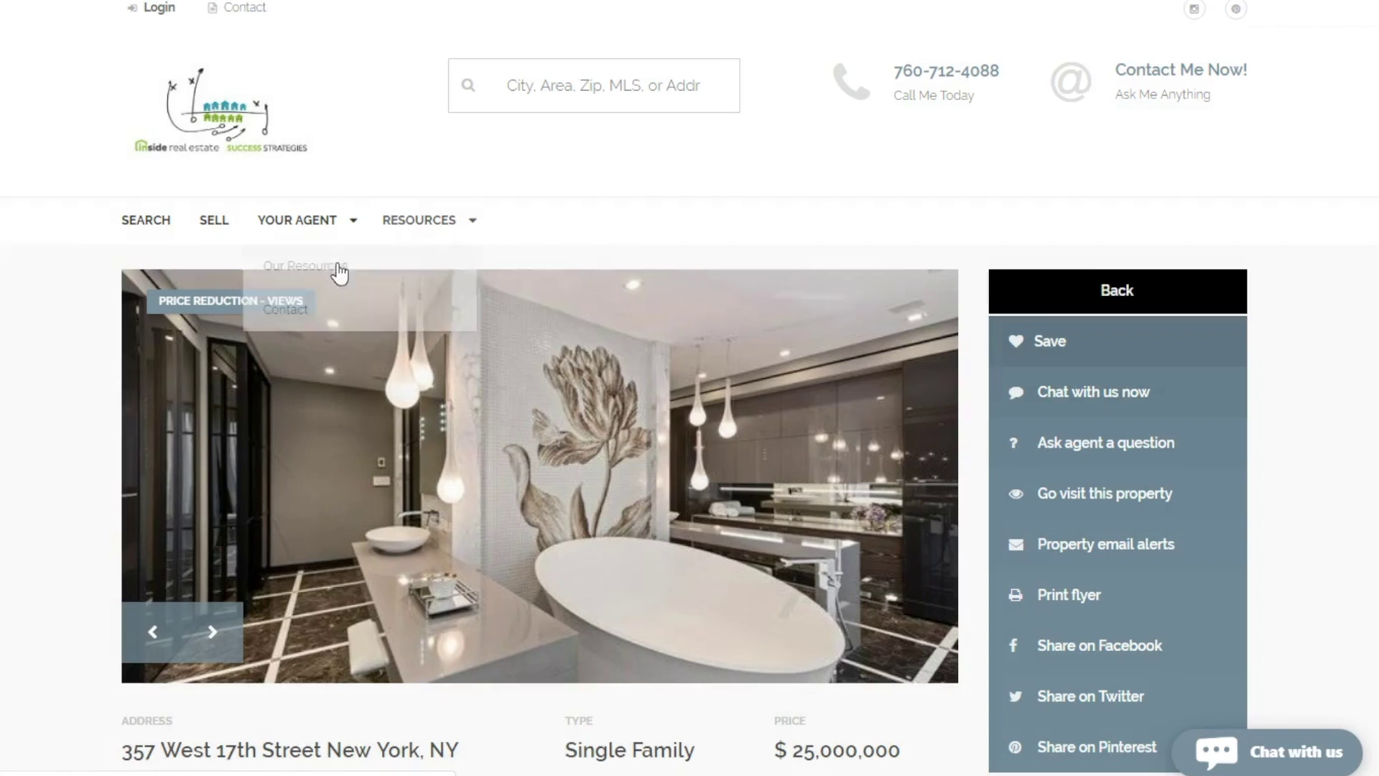
scroll(588, 341, "down", 4)
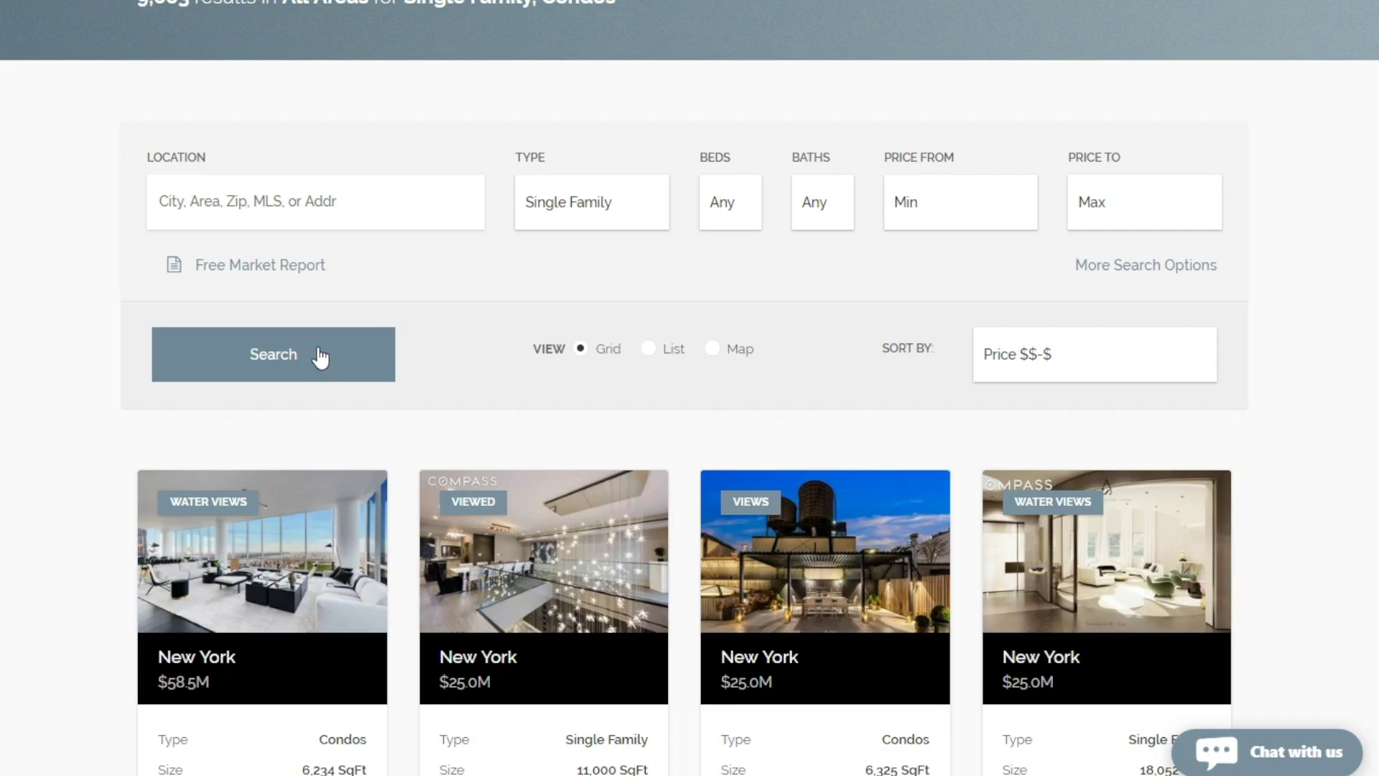
scroll(375, 355, "up", 3)
scroll(374, 352, "down", 2)
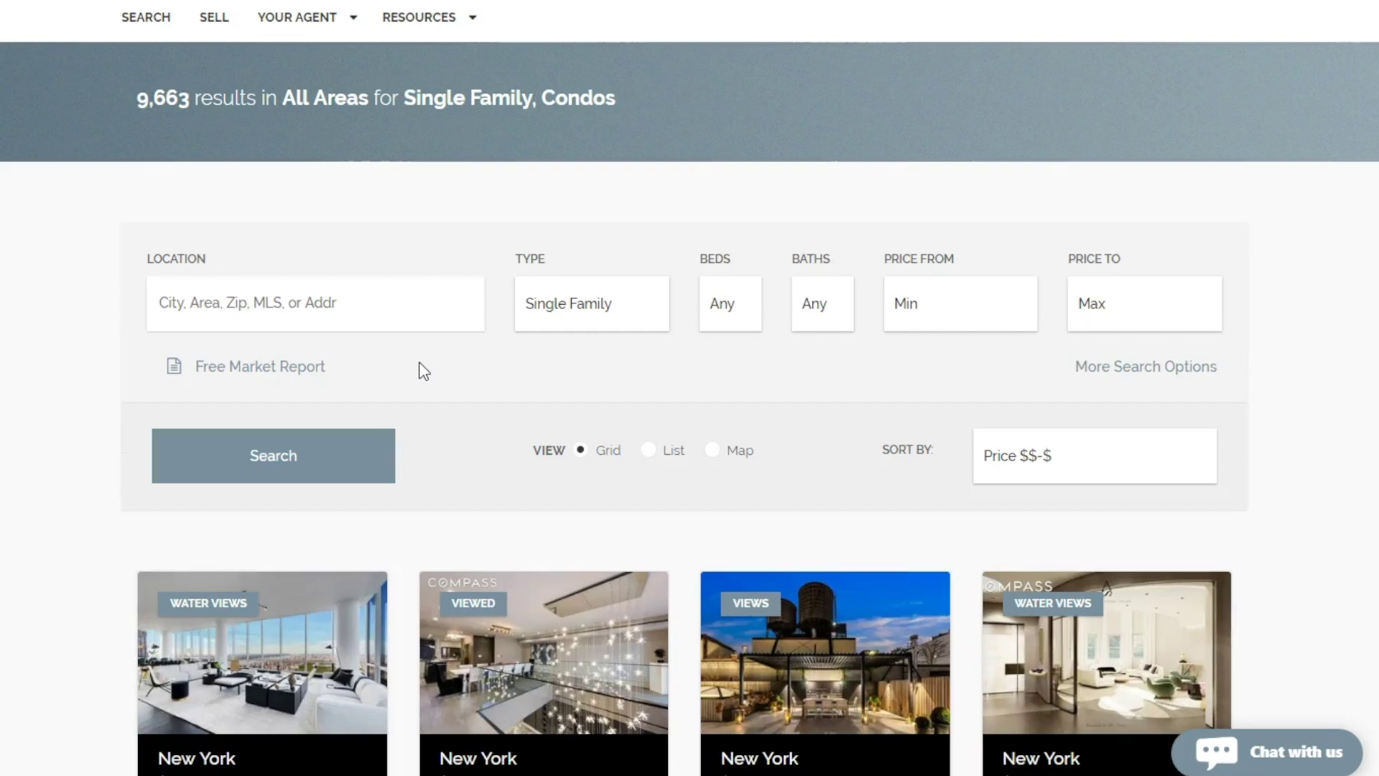
scroll(206, 511, "down", 3)
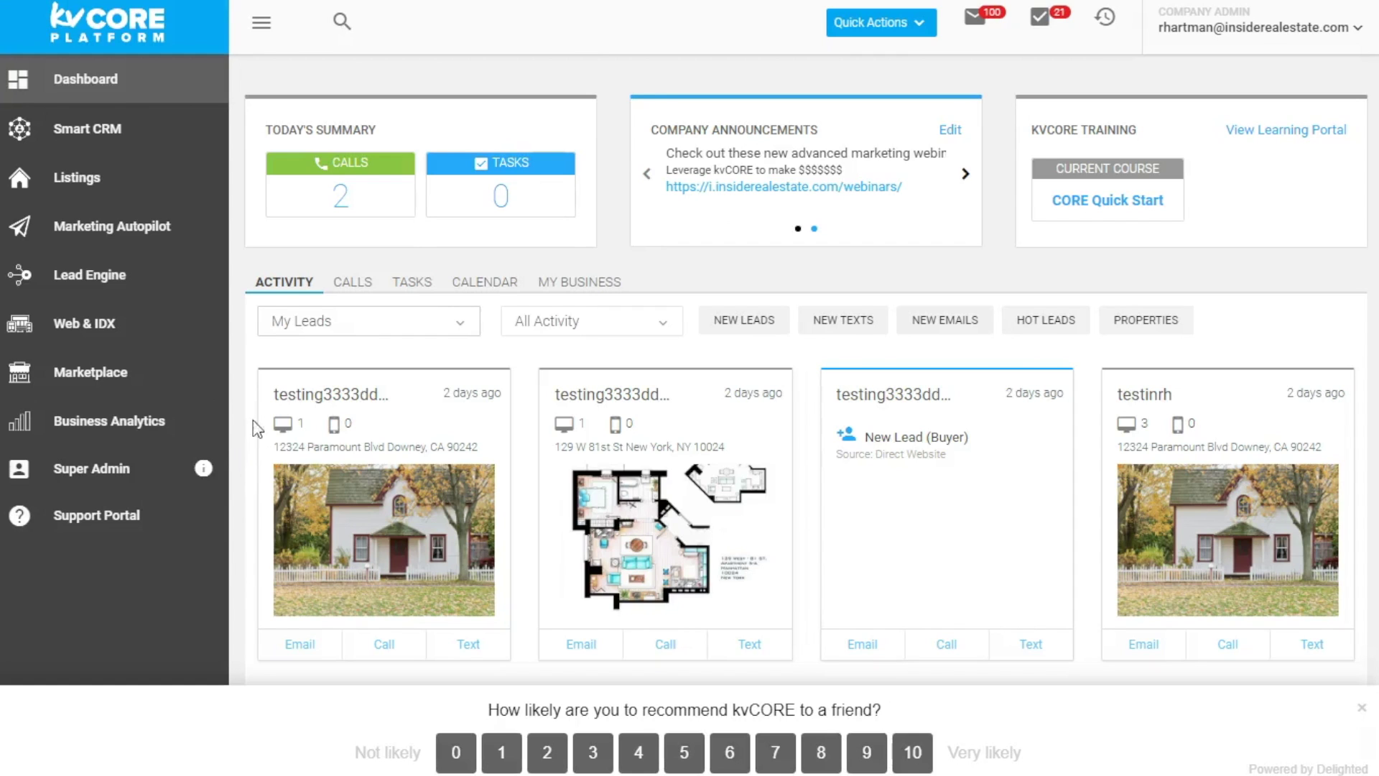
Dismiss the recommendation survey and review the recent lead activity cards on the kvCORE dashboard
scroll(507, 329, "down", 4)
scroll(508, 329, "up", 3)
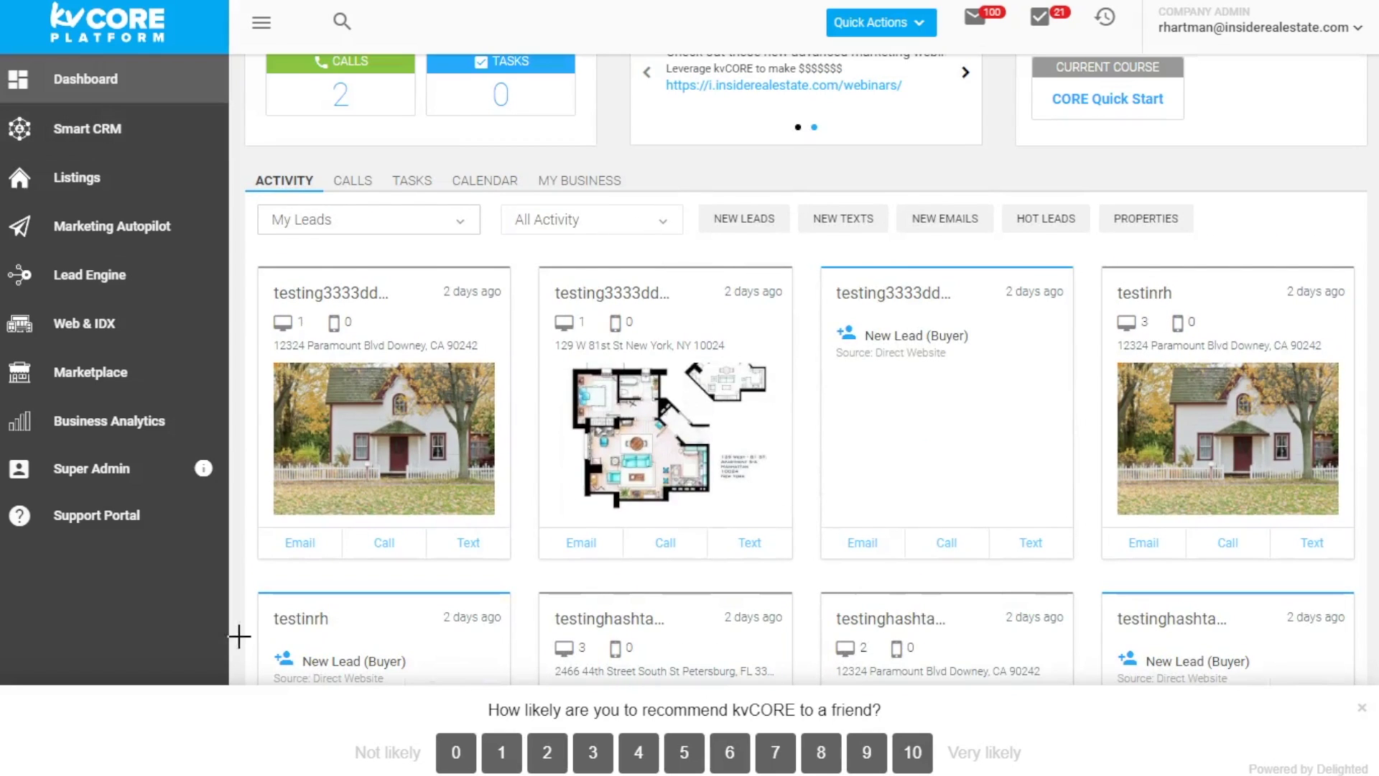
mouse_move(353, 232)
left_mouse_down()
mouse_move(237, 375)
mouse_move(420, 650)
mouse_move(1124, 653)
mouse_move(1047, 222)
mouse_move(452, 207)
mouse_move(330, 236)
left_mouse_up()
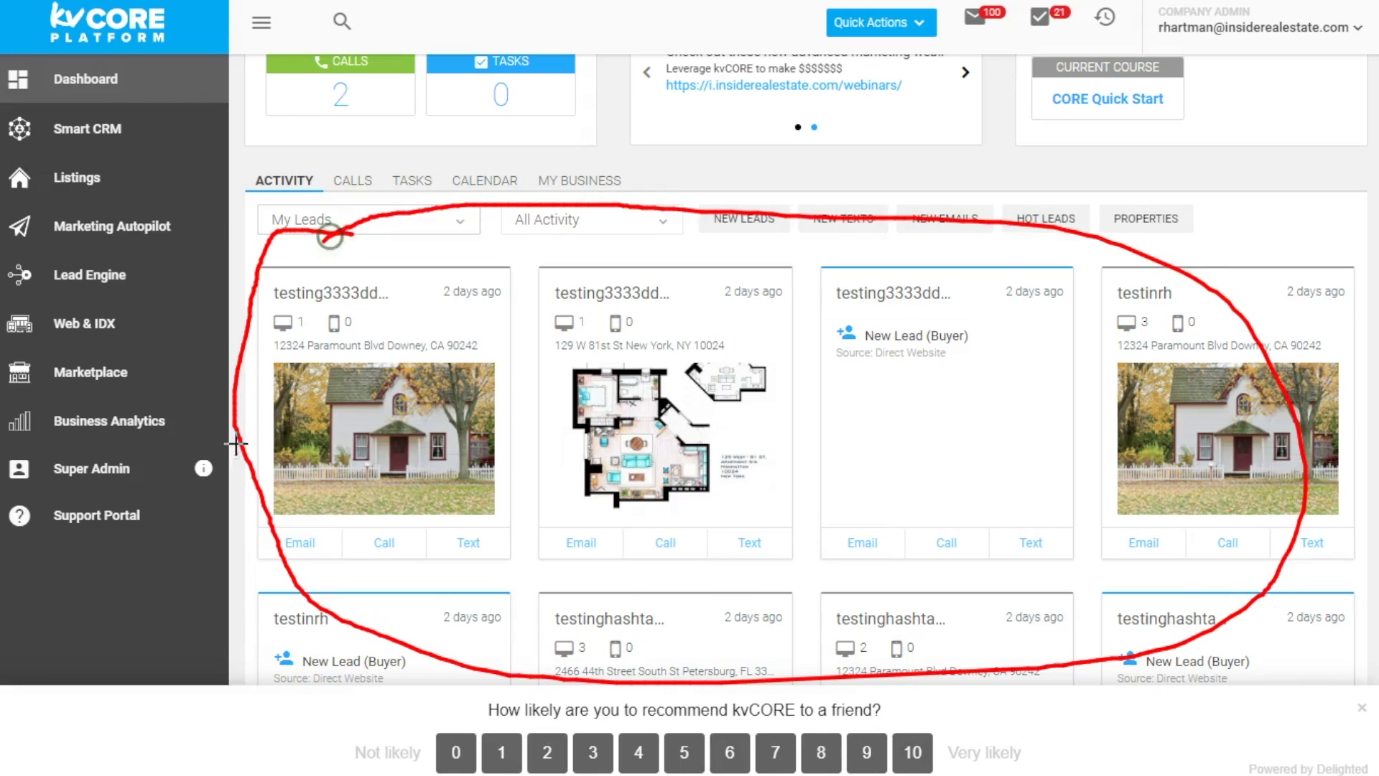
key("Escape")
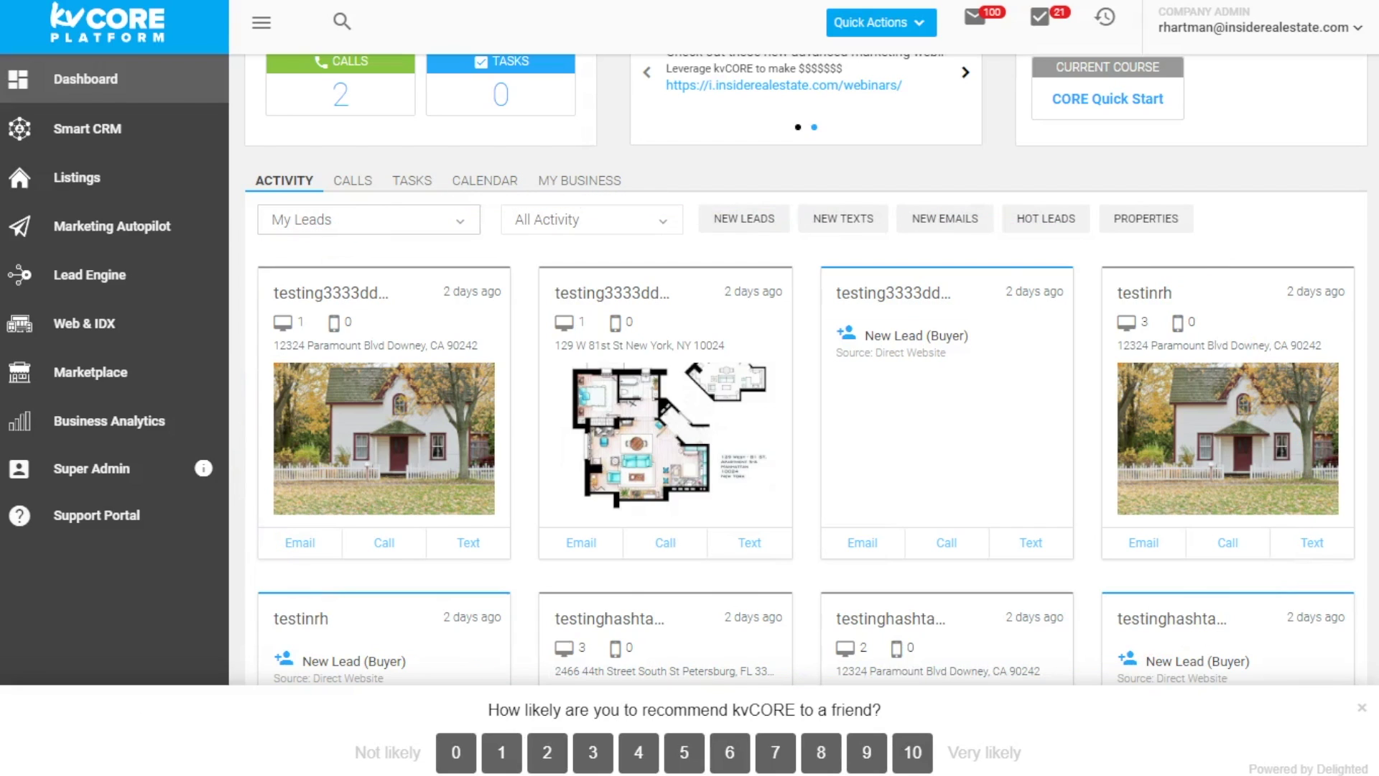
left_click(1361, 711)
scroll(804, 399, "down", 3)
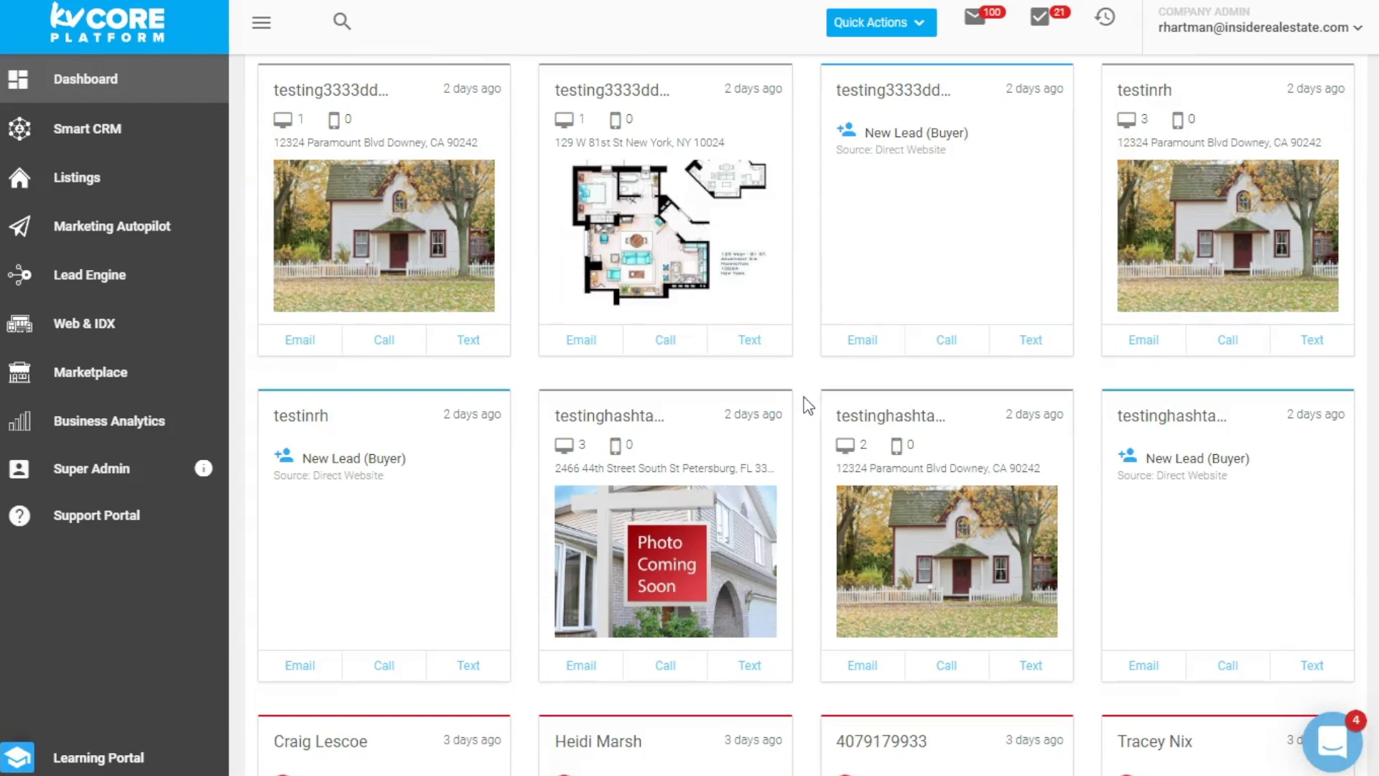
scroll(853, 554, "up", 3)
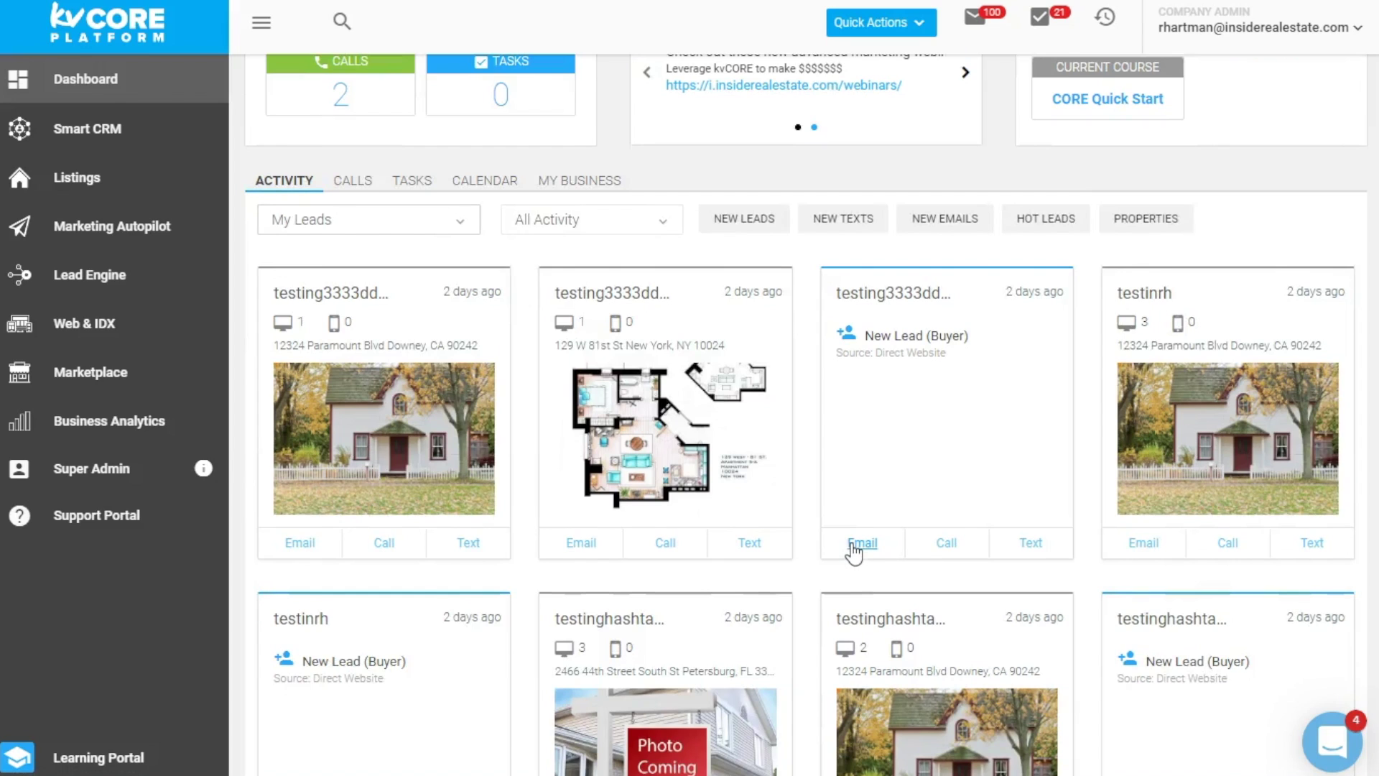
scroll(853, 550, "up", 2)
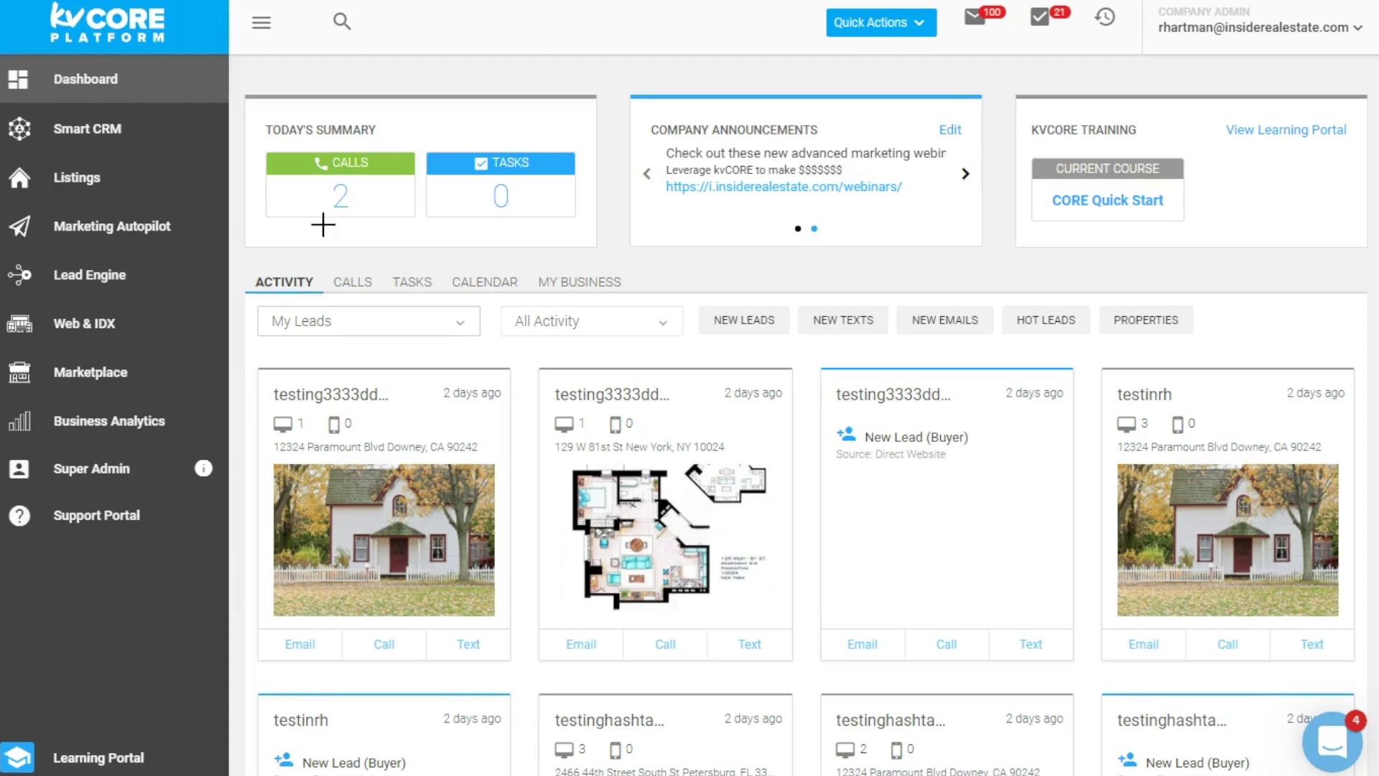
Examine the Calls and Tasks counters in today's summary on the dashboard
mouse_move(416, 123)
left_mouse_down()
mouse_move(253, 172)
mouse_move(394, 237)
mouse_move(411, 135)
left_mouse_up()
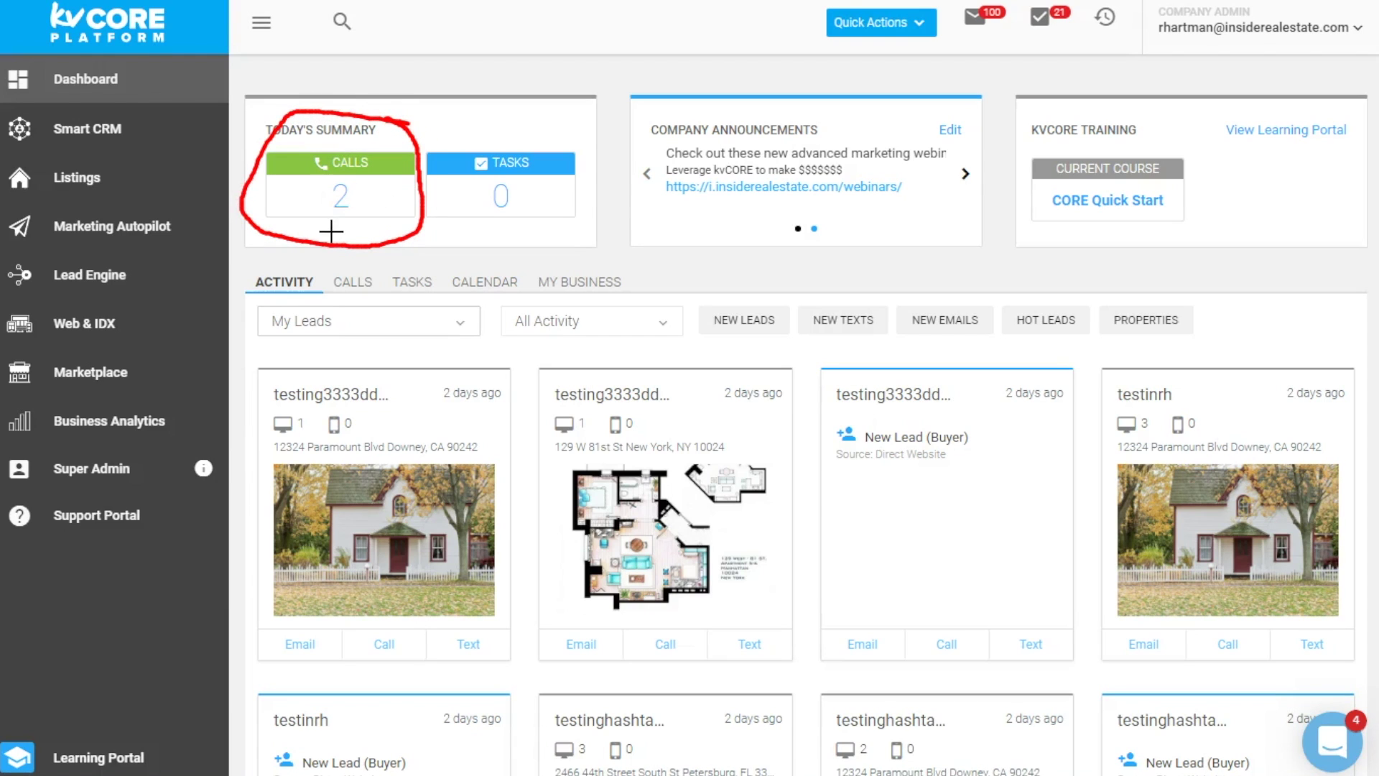
mouse_move(514, 127)
left_mouse_down()
mouse_move(517, 225)
mouse_move(491, 118)
left_mouse_up()
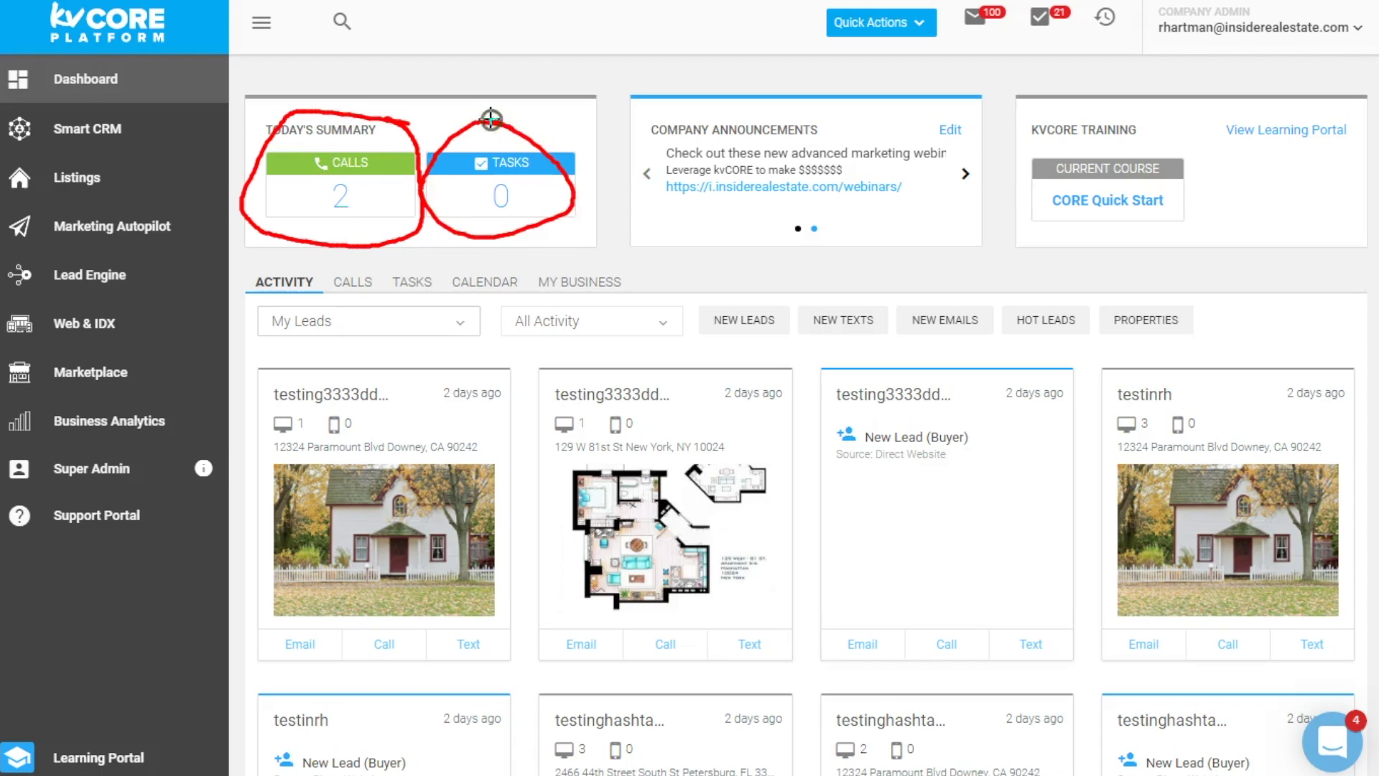
key("Escape")
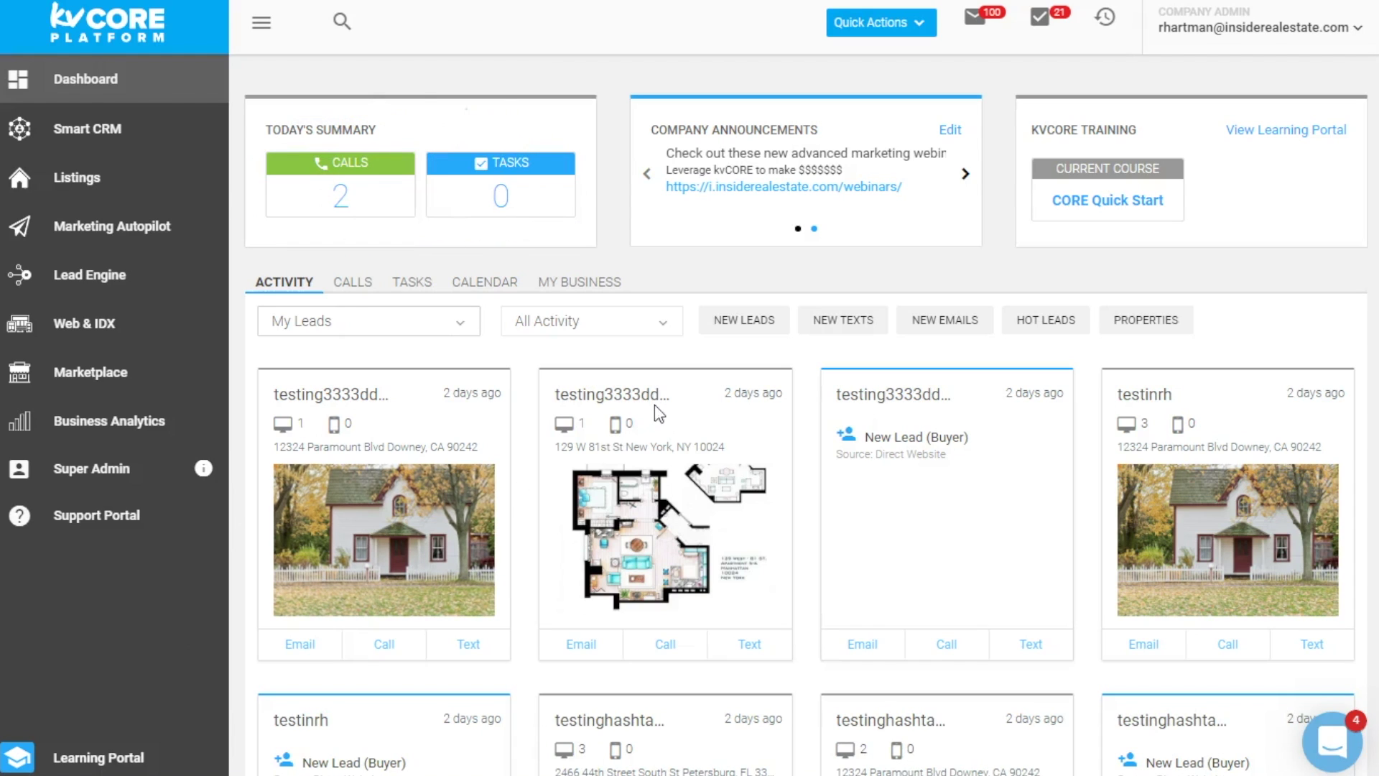
Open the Smart CRM and view the contact filter options, closing them without applying any
left_click(85, 128)
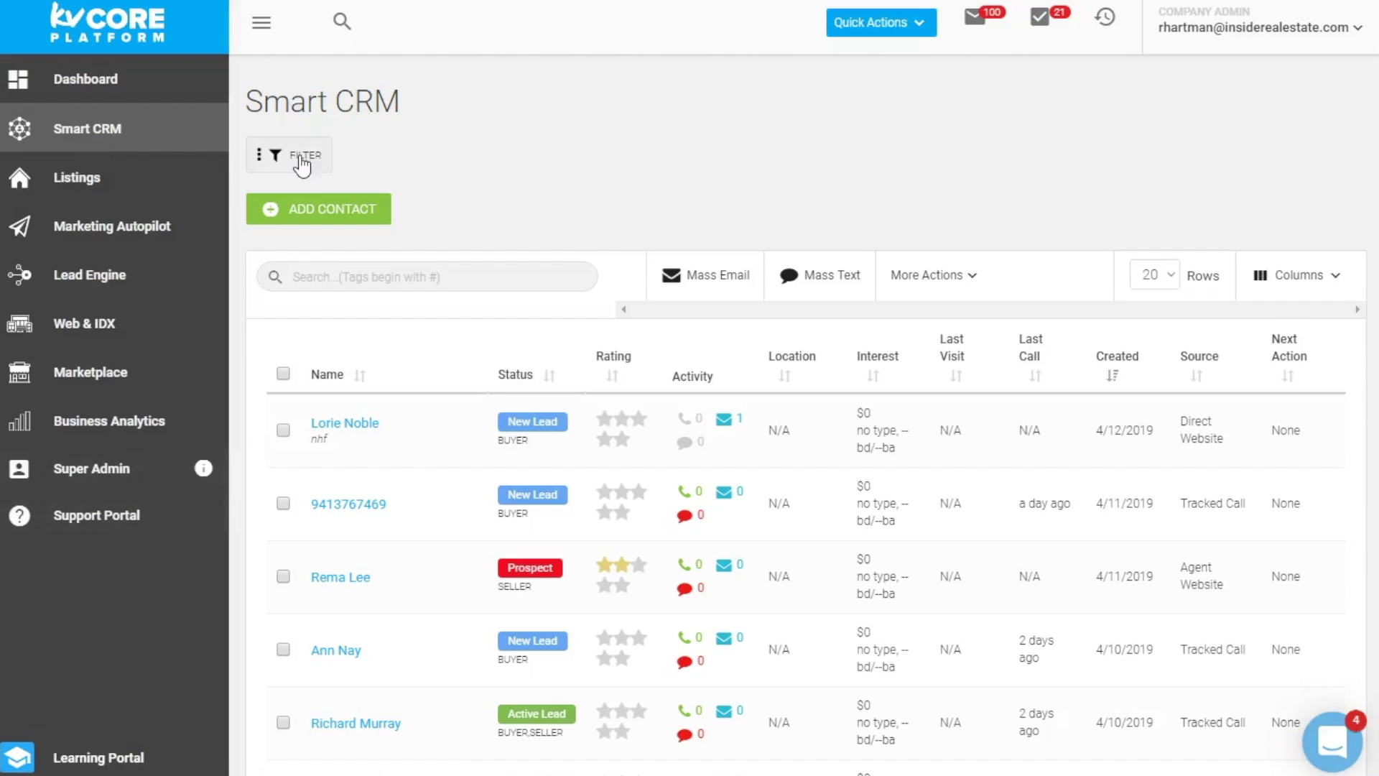
left_click(273, 157)
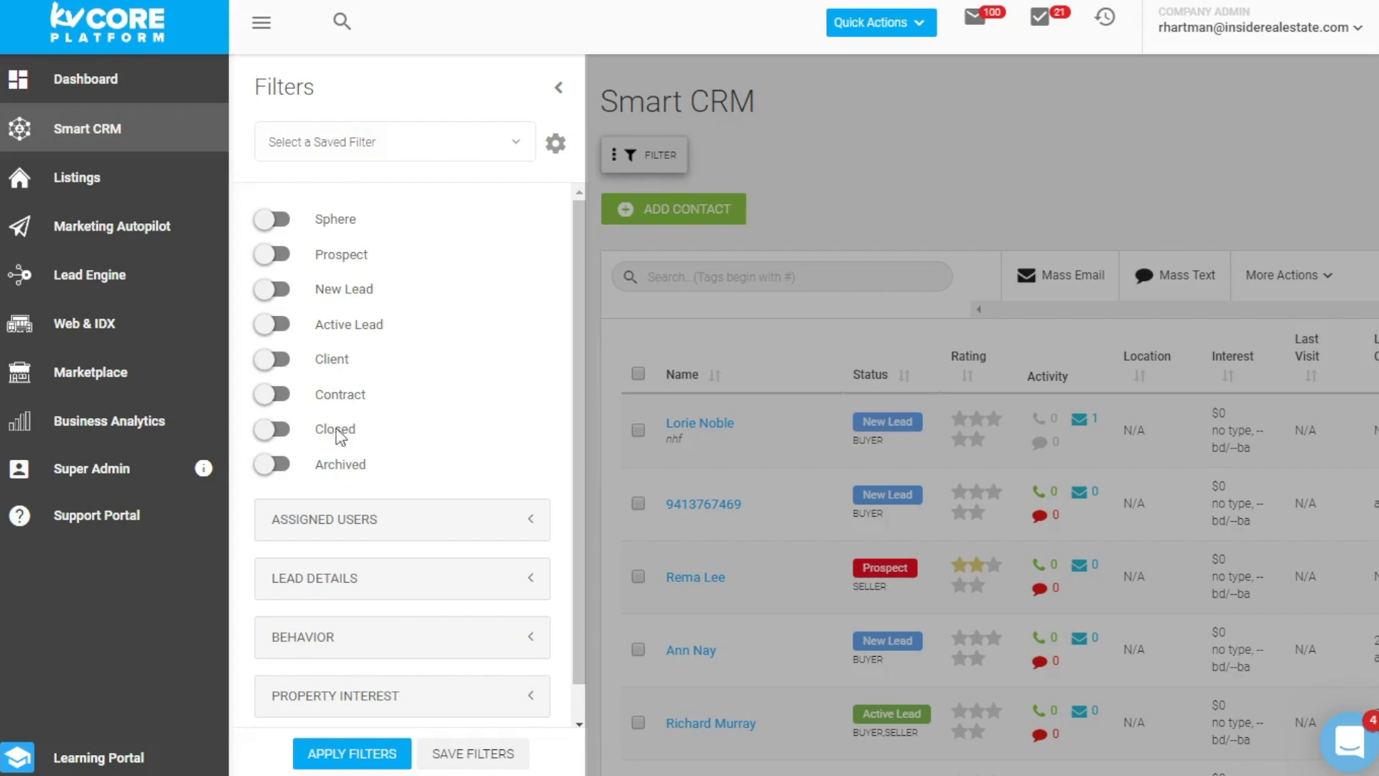
left_click(559, 92)
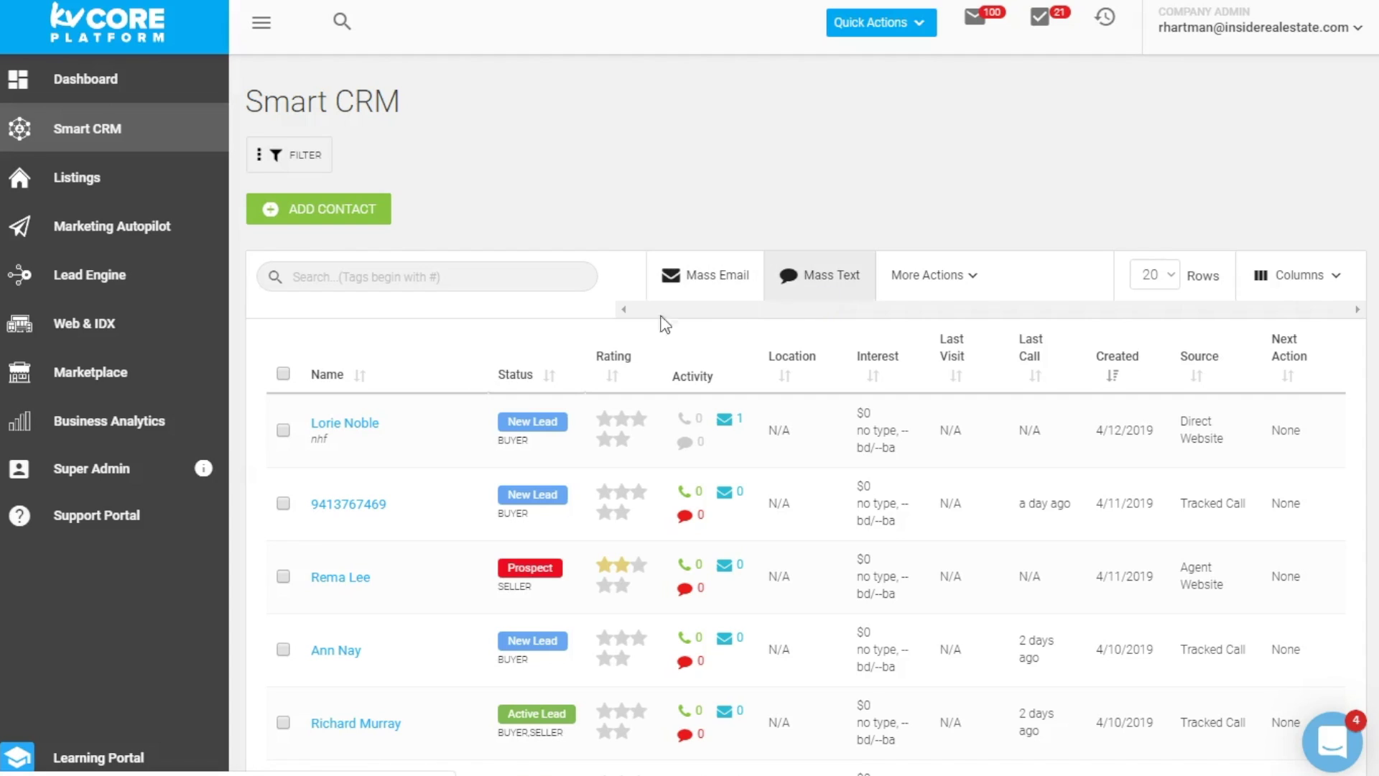
Select all contacts in the Smart CRM list and view the additional bulk actions available for them
left_click(288, 377)
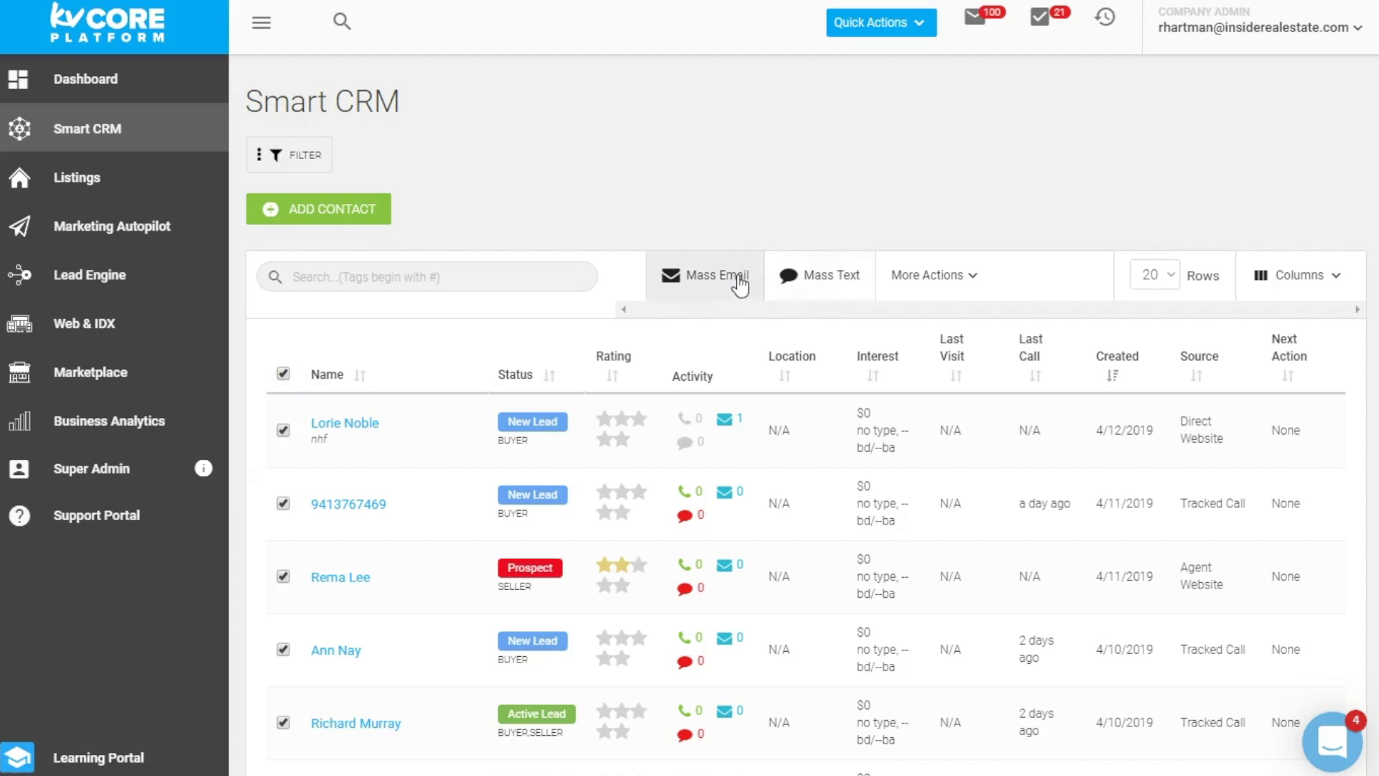
left_click(976, 282)
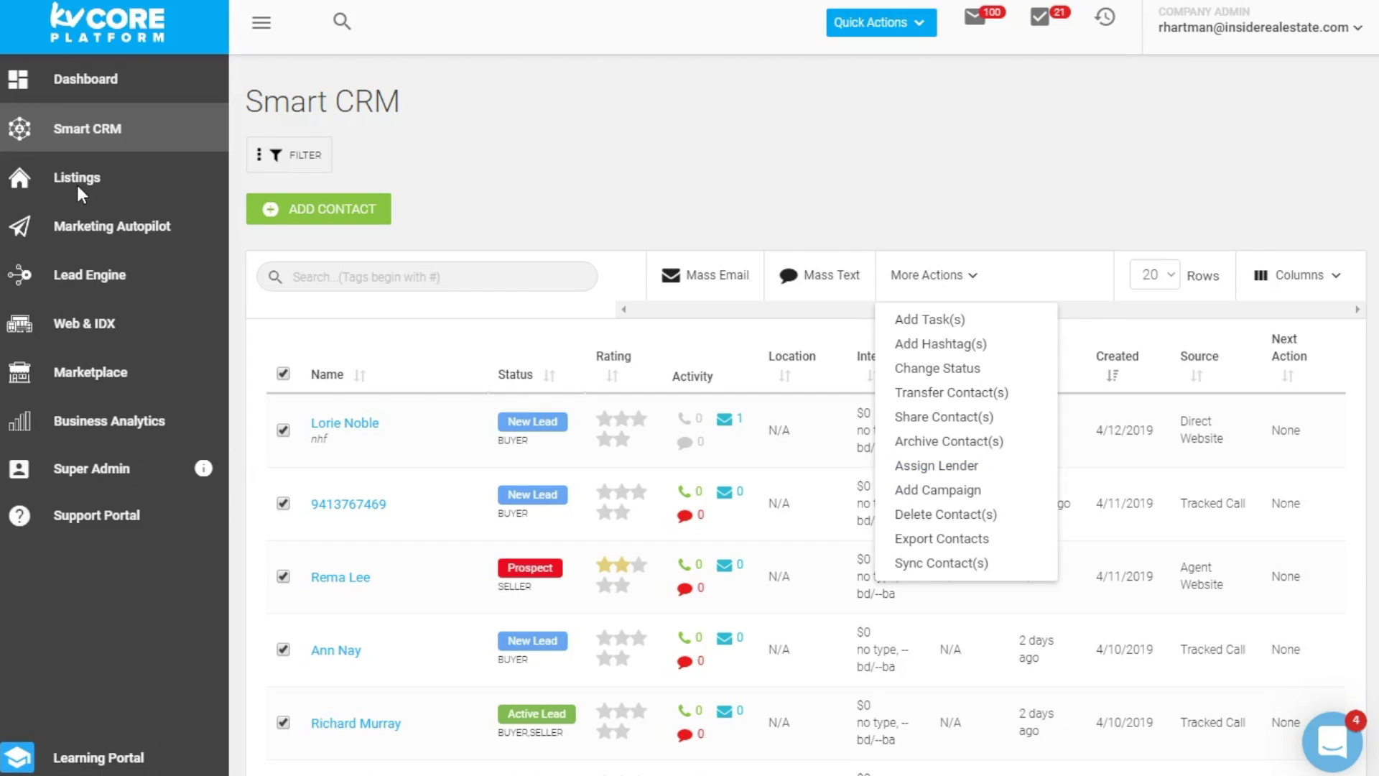
left_click(471, 132)
View the Smart Campaigns library in Marketing Autopilot and return to the Marketing Autopilot overview
left_click(71, 226)
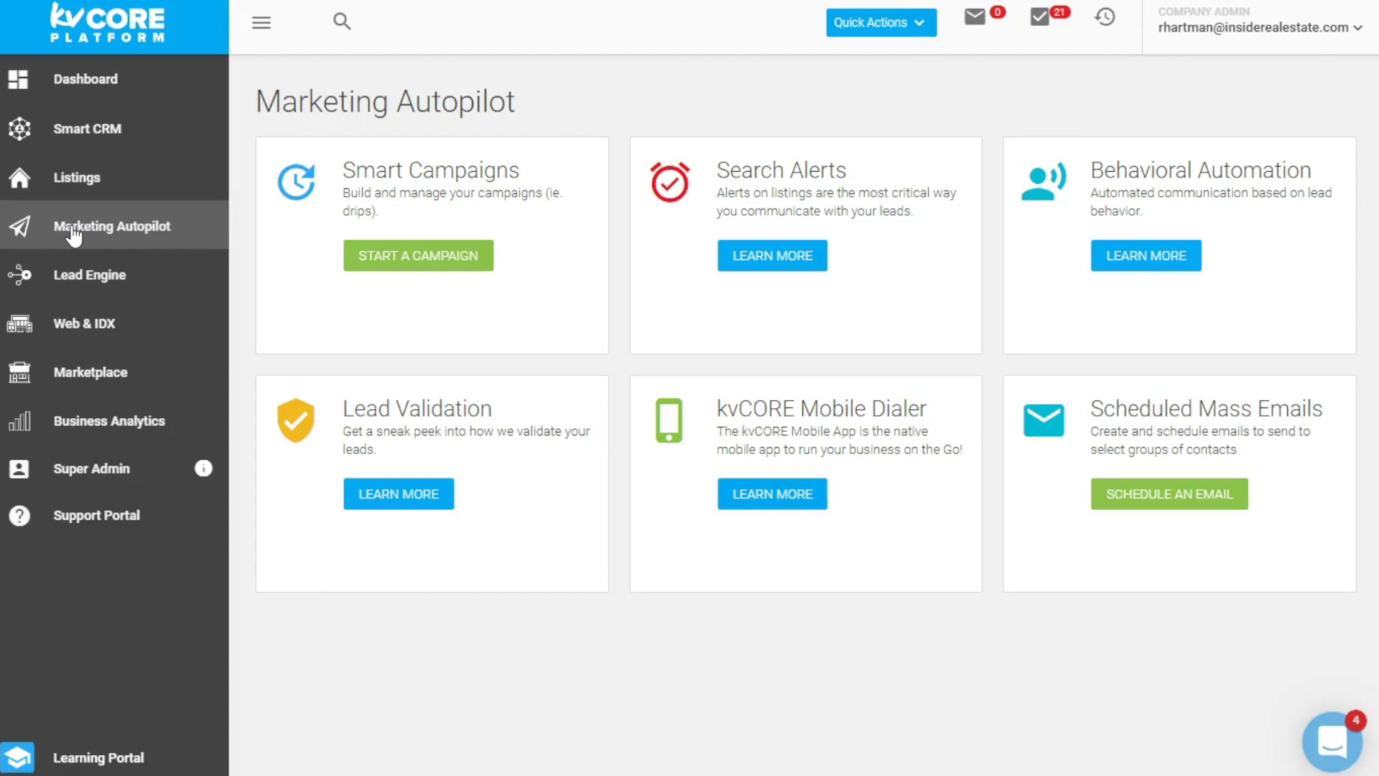
left_click(424, 263)
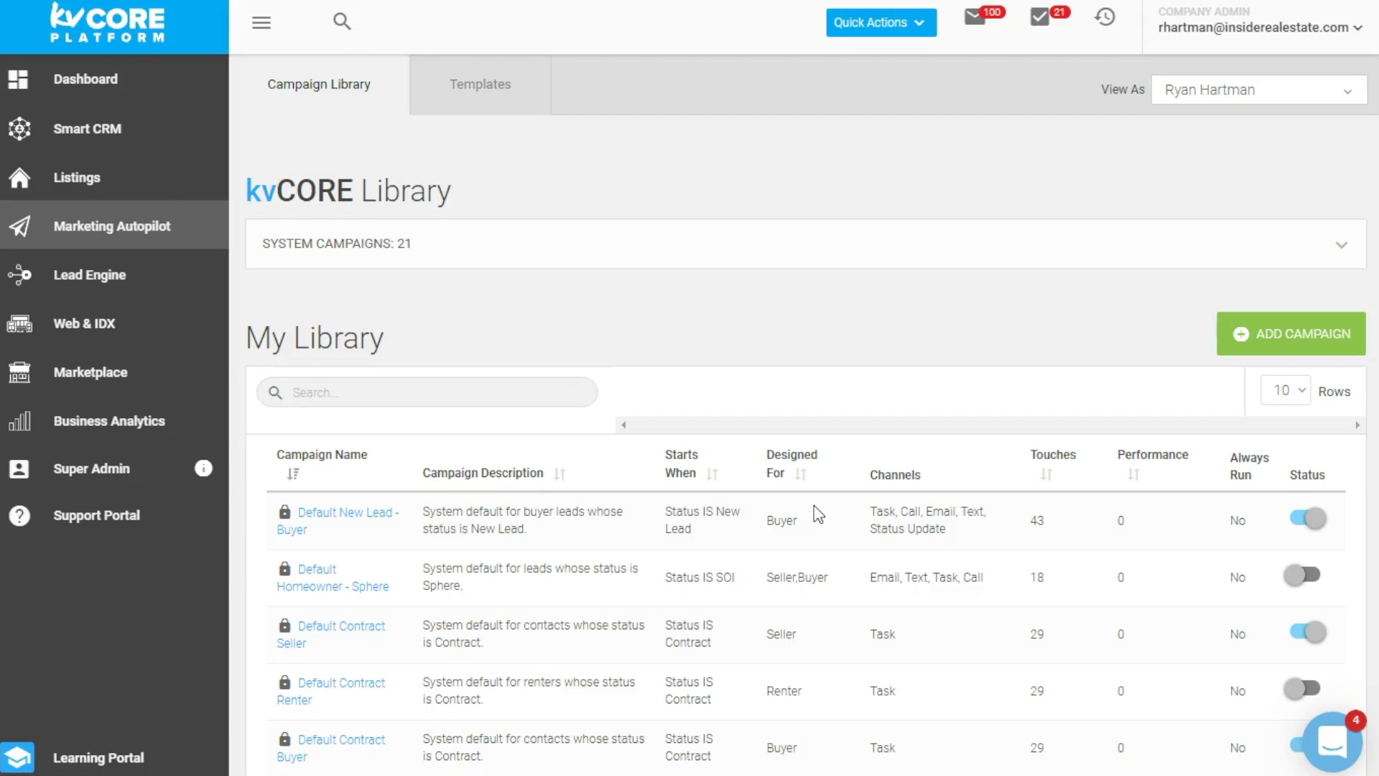
left_click(37, 231)
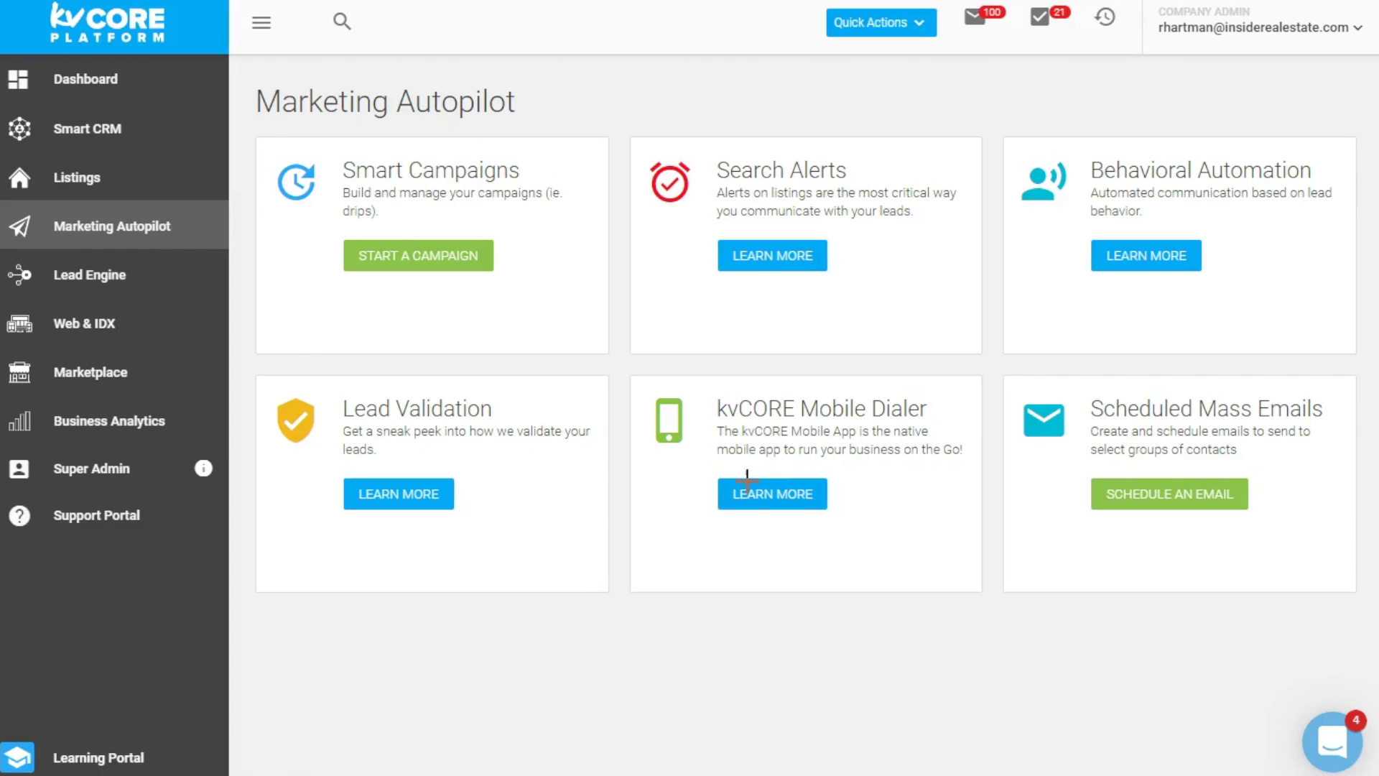
Examine the kvCORE Mobile Dialer and Scheduled Mass Emails tools in the Marketing Autopilot overview
left_click_drag(704, 363, 703, 477)
left_click_drag(923, 390, 937, 465)
left_click_drag(1075, 391, 1071, 455)
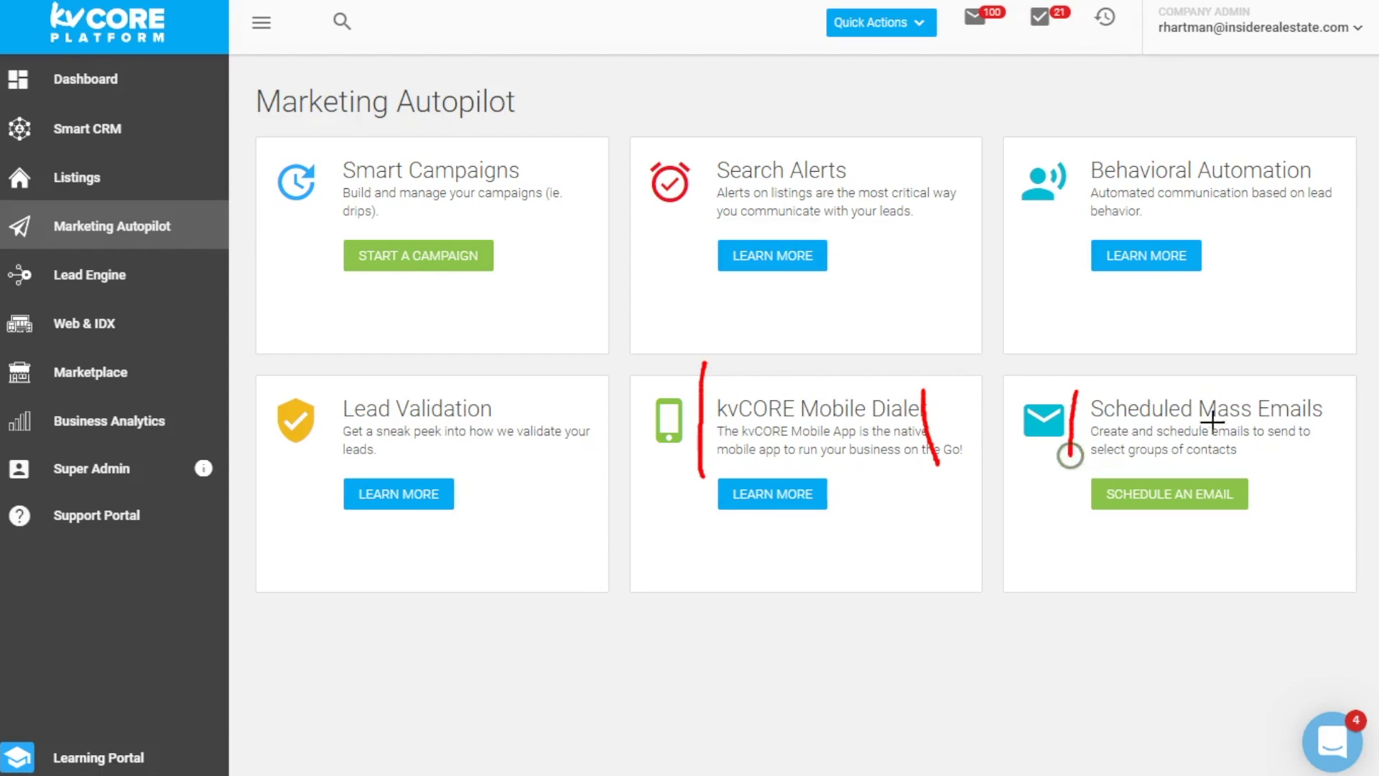
left_click_drag(1339, 386, 1337, 448)
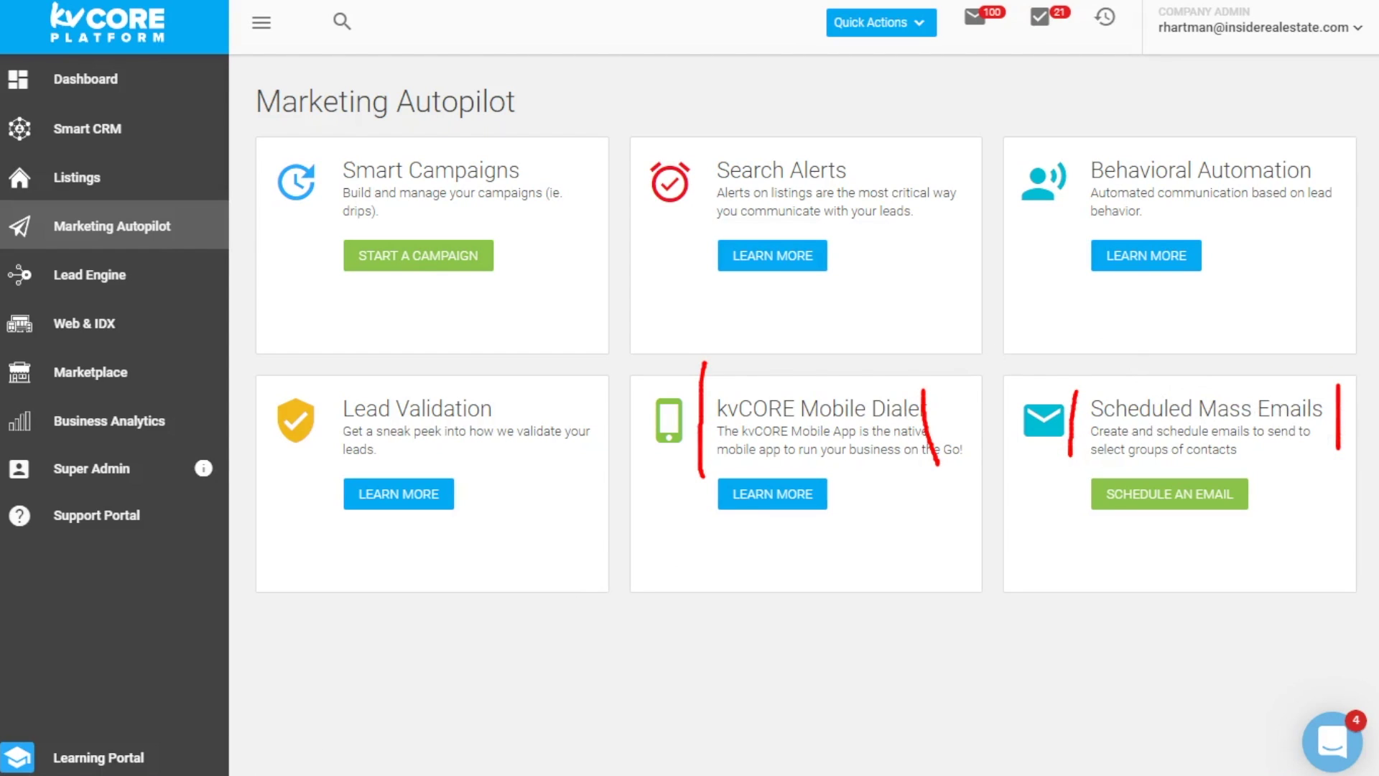
key("Escape")
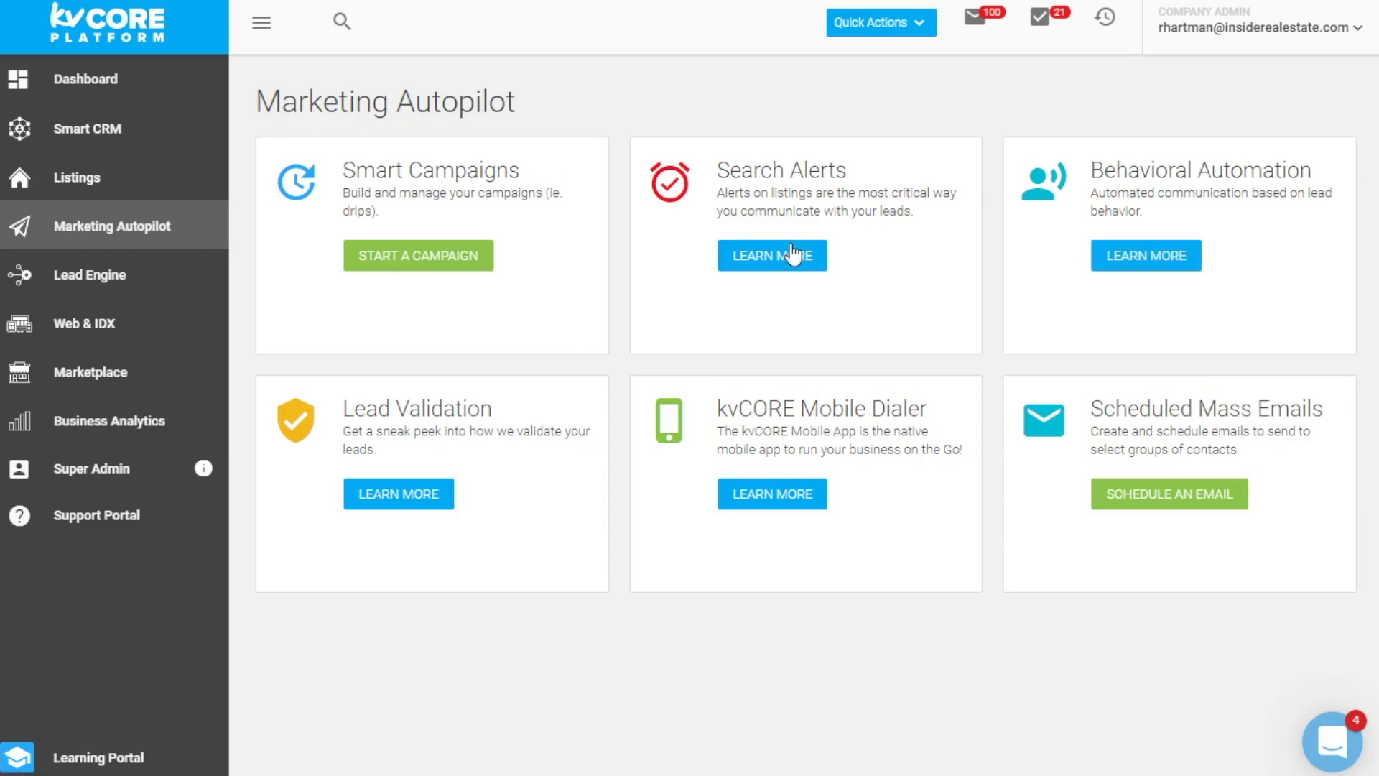
Open the Search Alerts page and read its explanation, alert examples and the auto-assigned search alerts list
left_click(770, 257)
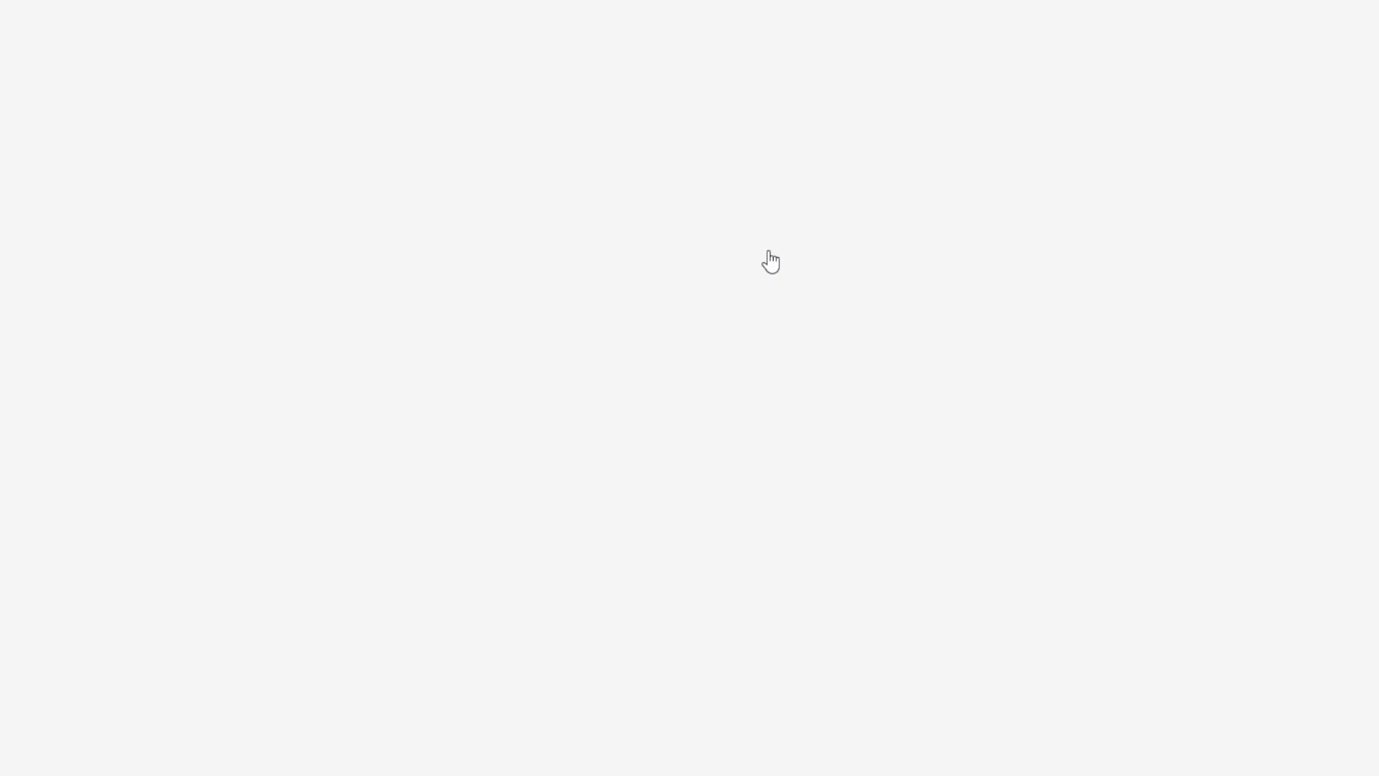
scroll(480, 431, "down", 3)
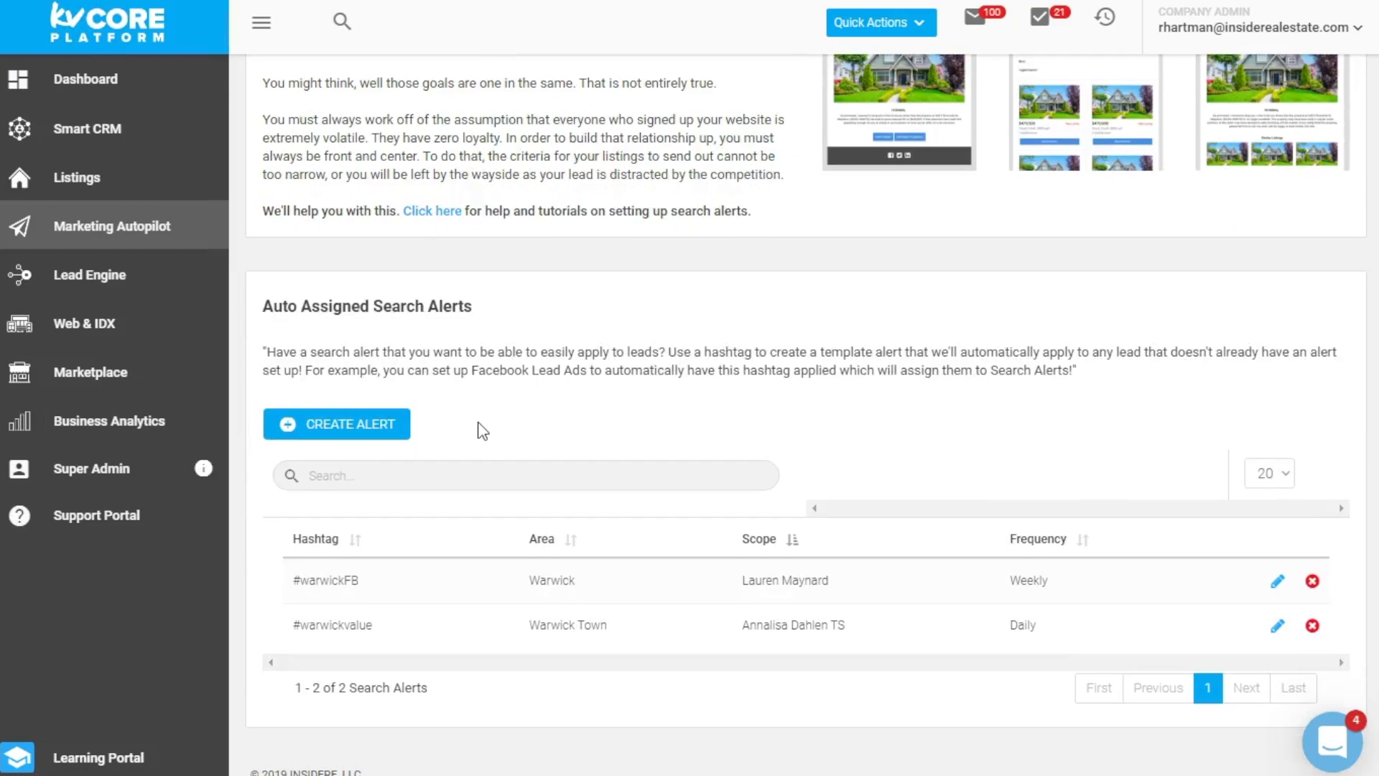
scroll(482, 431, "up", 2)
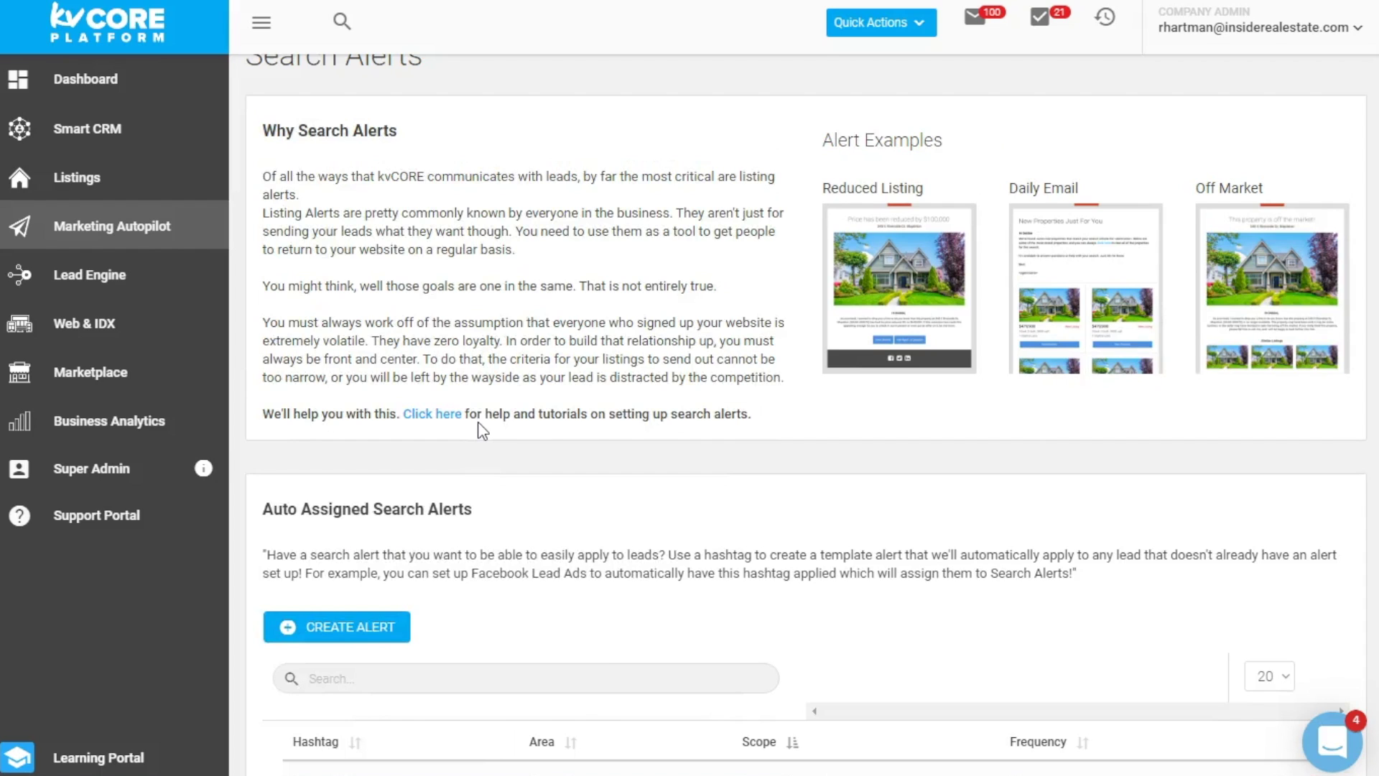
scroll(482, 431, "down", 2)
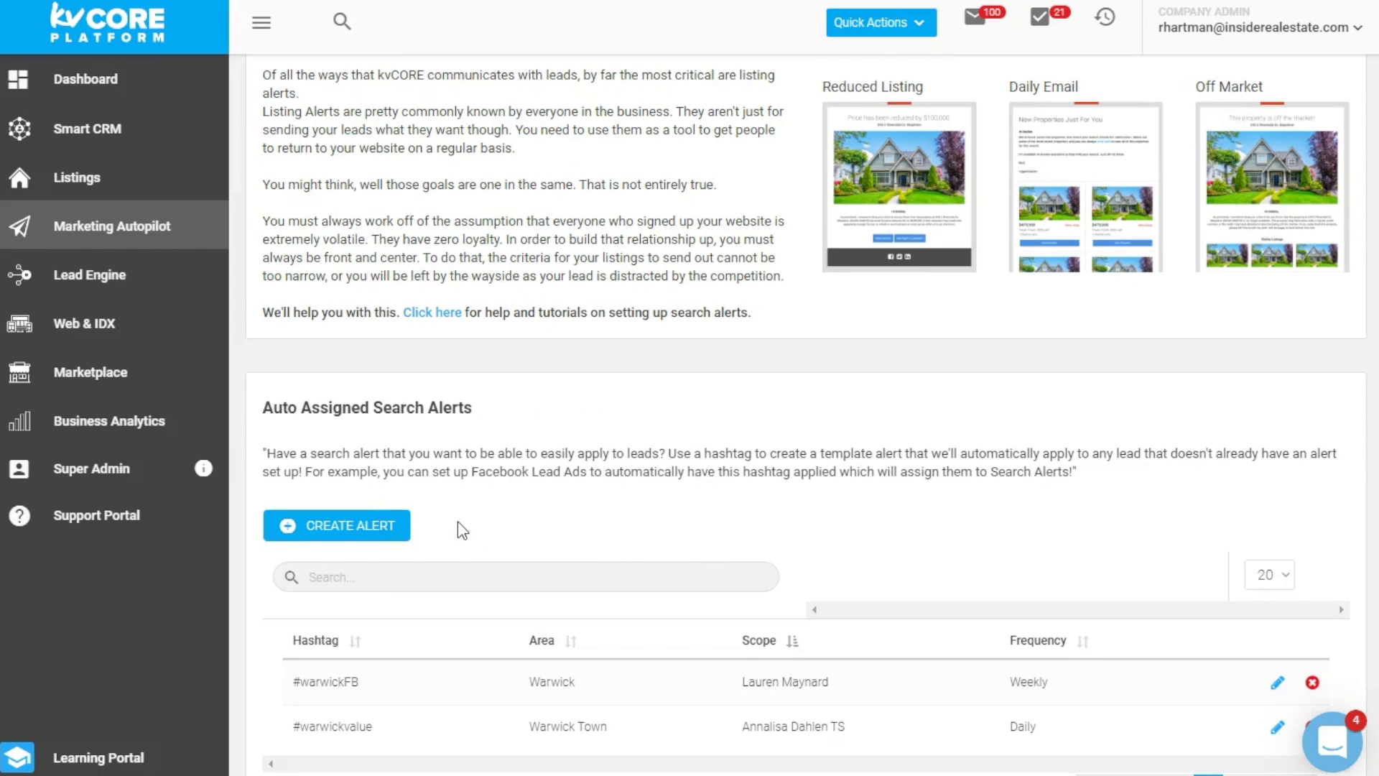
scroll(462, 531, "up", 3)
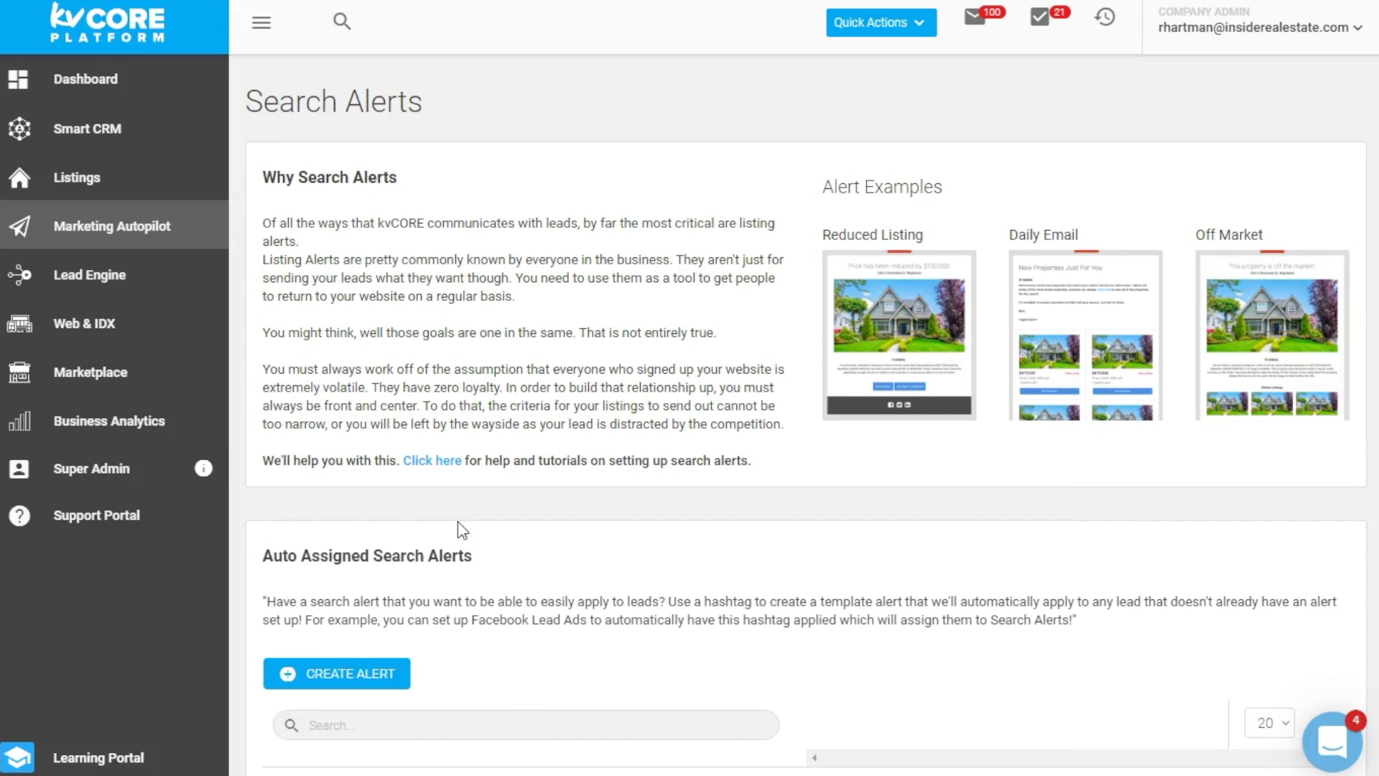
scroll(462, 546, "down", 2)
scroll(337, 589, "down", 3)
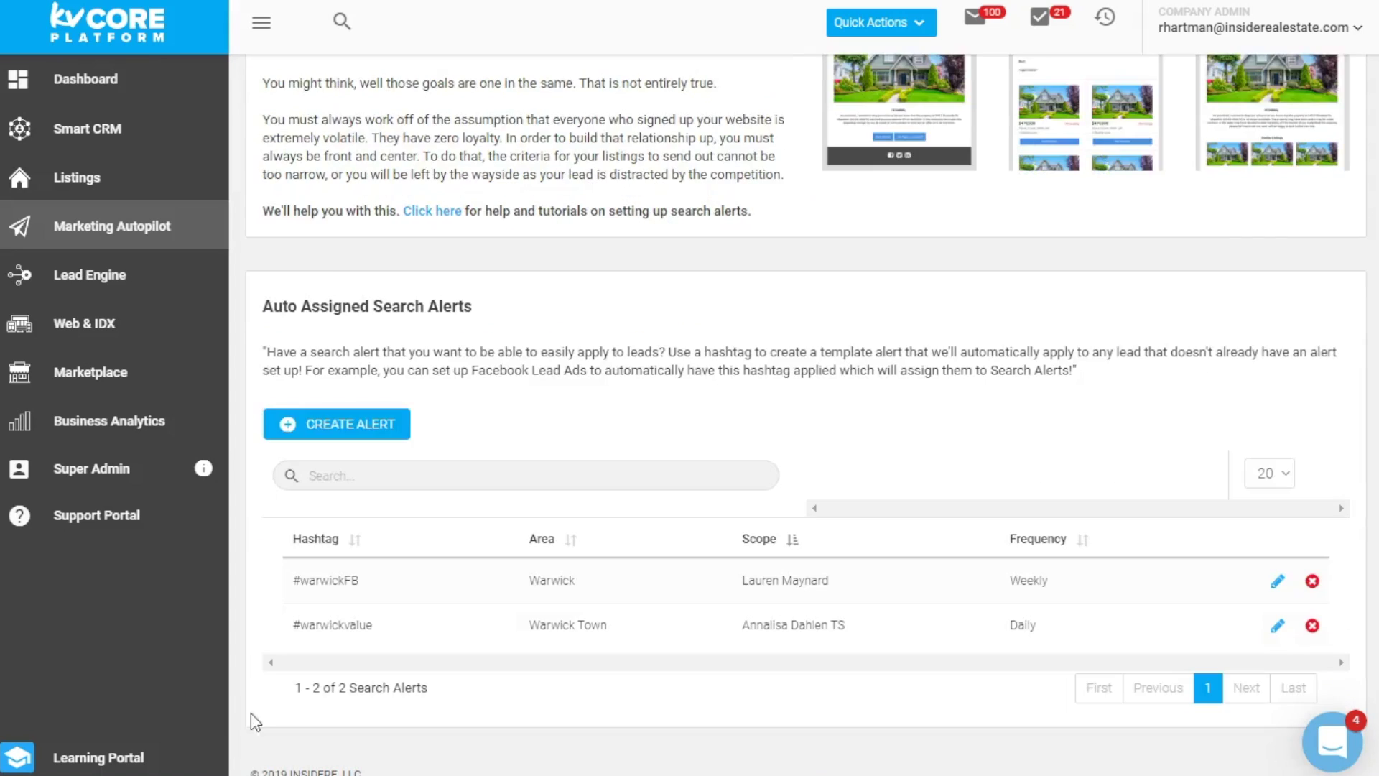
scroll(403, 546, "up", 5)
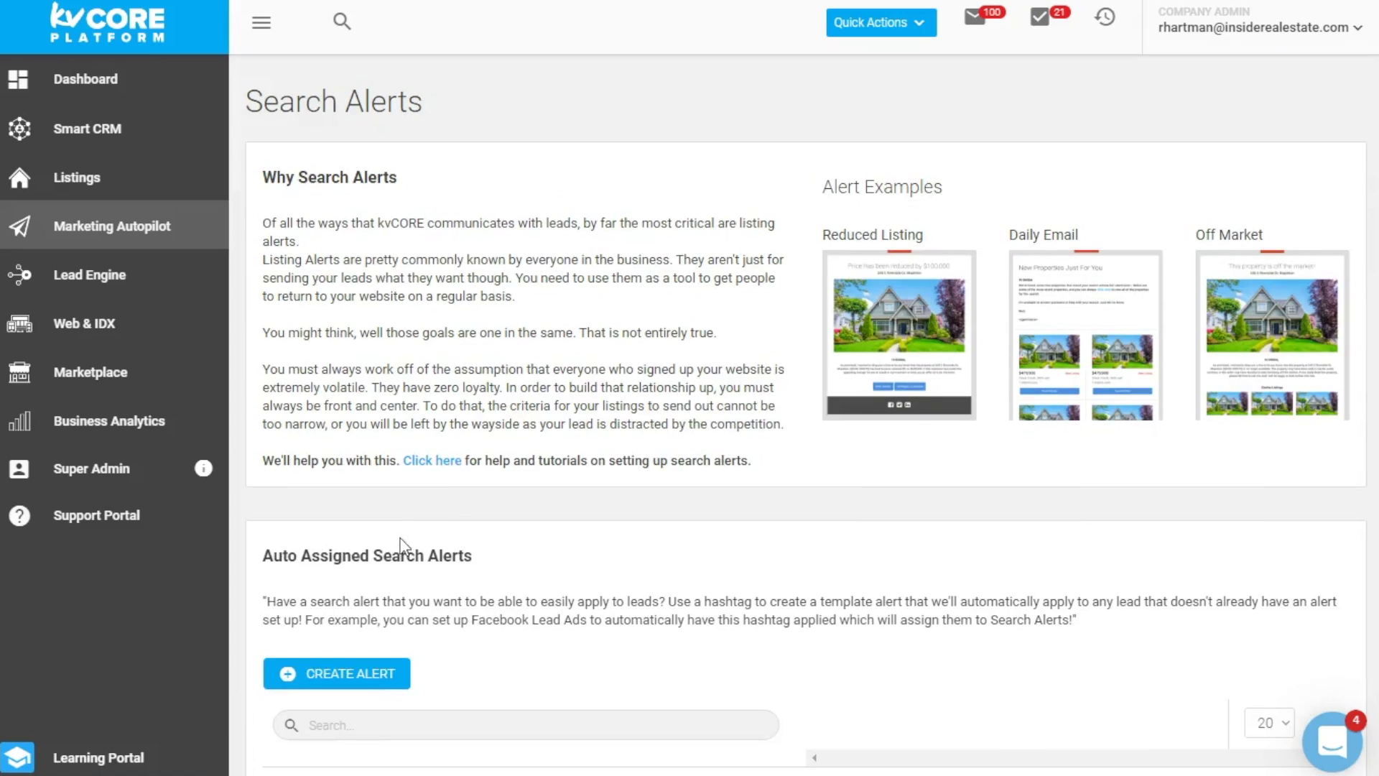
Start building a Lead Engine landing page on the second domain offered for it
left_click(98, 266)
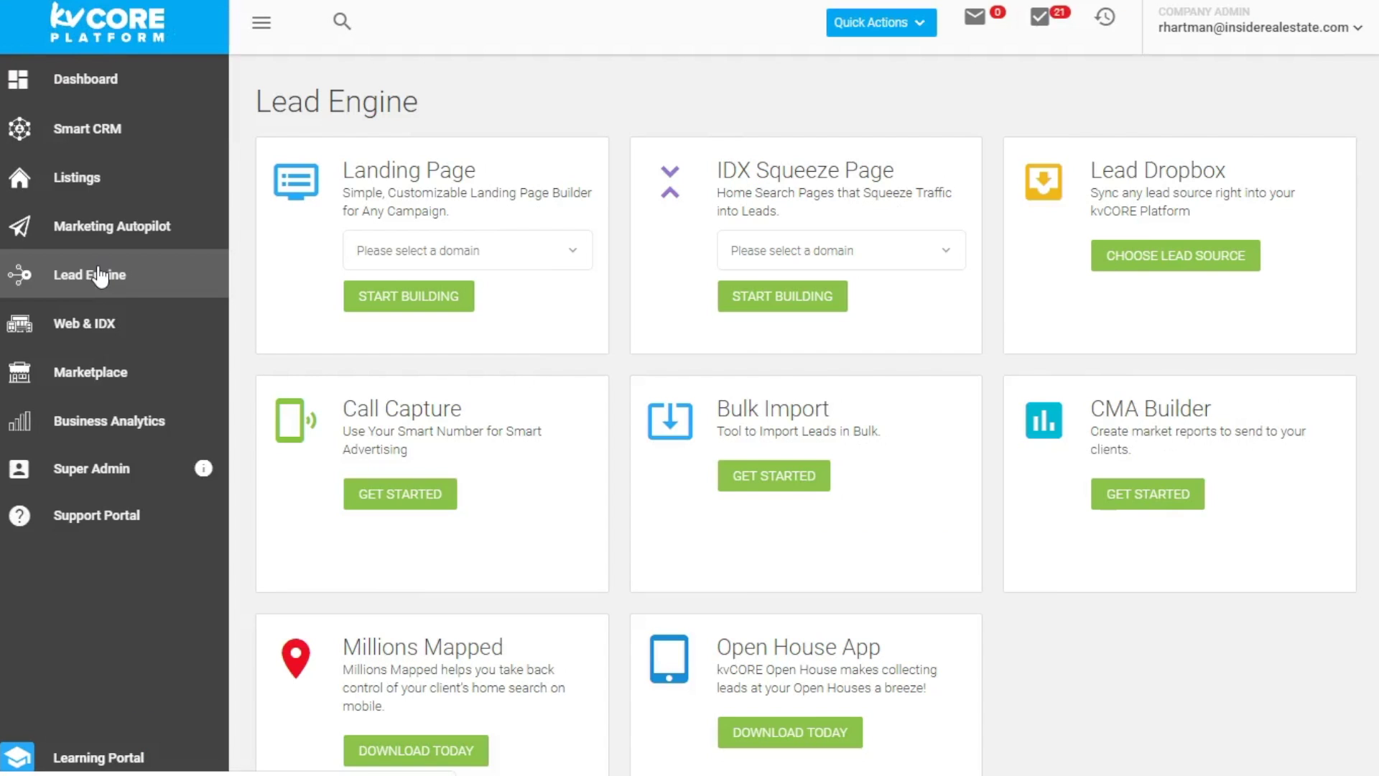
left_click(377, 255)
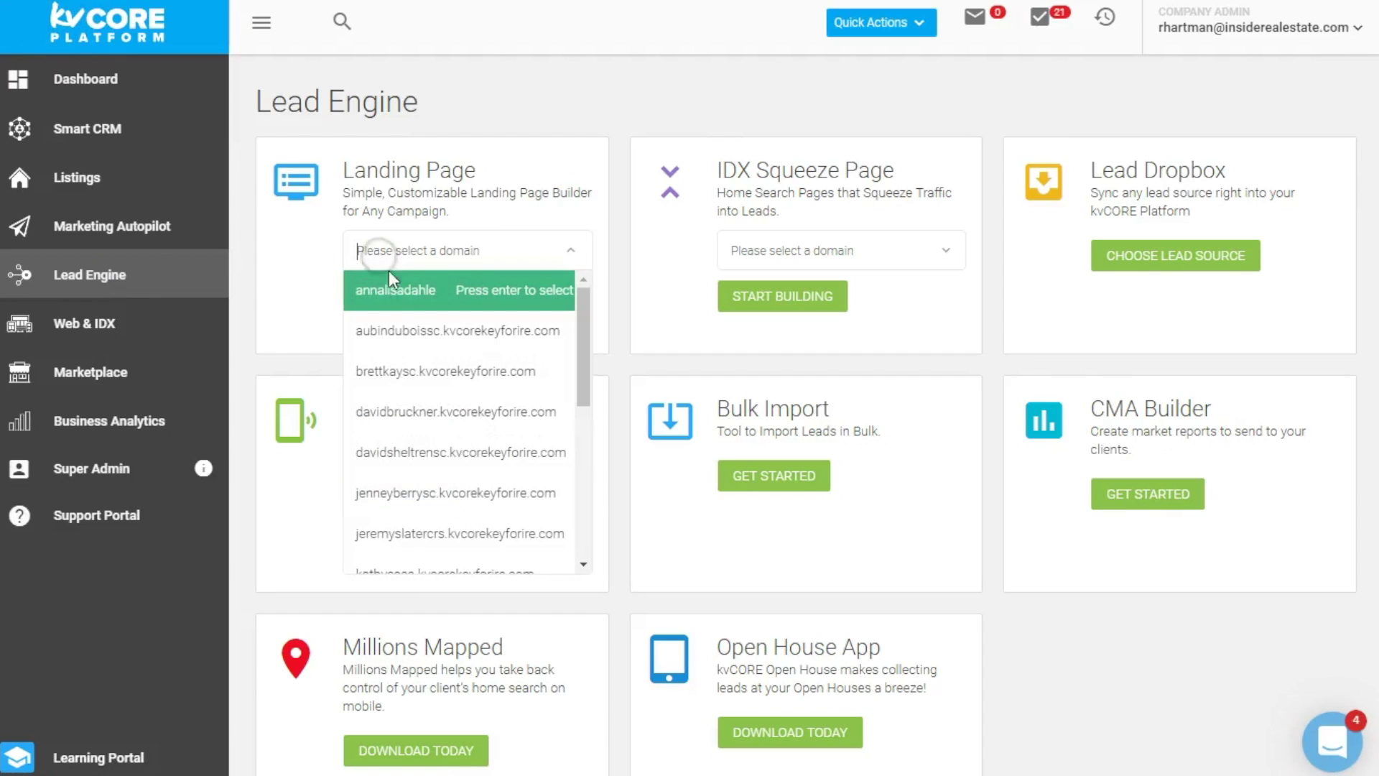
left_click(449, 332)
left_click(398, 303)
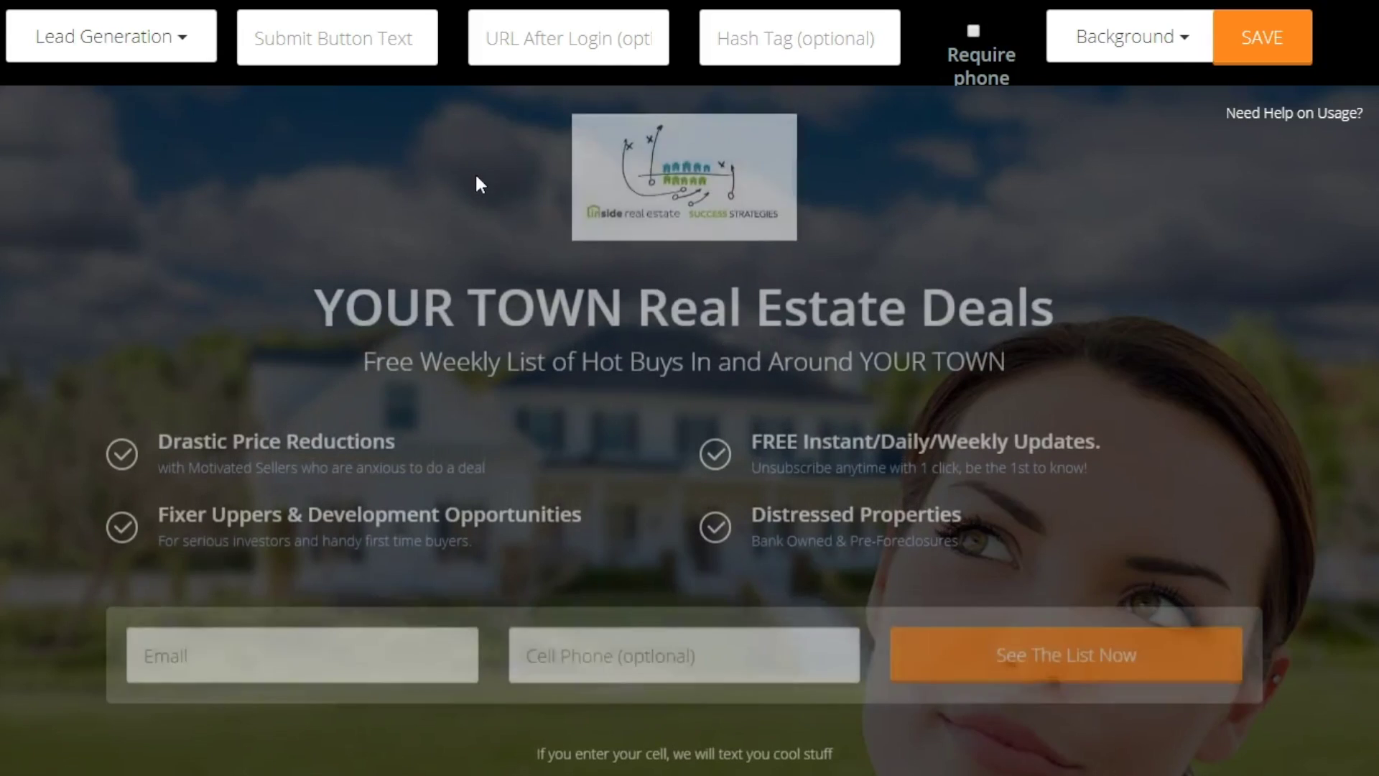
Remove the logo above the headline of the landing page
left_click(642, 162)
left_click(773, 74)
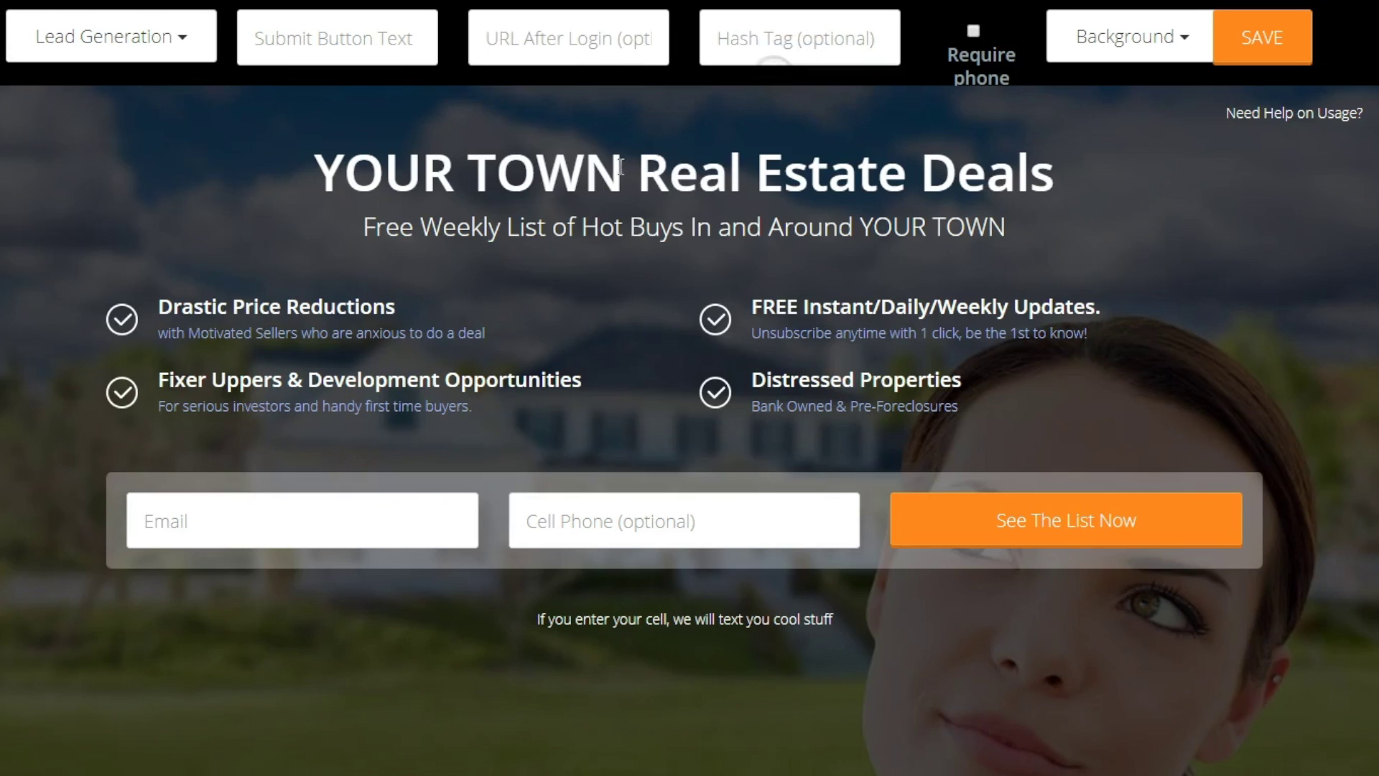
Replace the landing page headline with "Free Weekly List of Income Properties In Tampa..."
left_click_drag(316, 173, 1068, 177)
type("F")
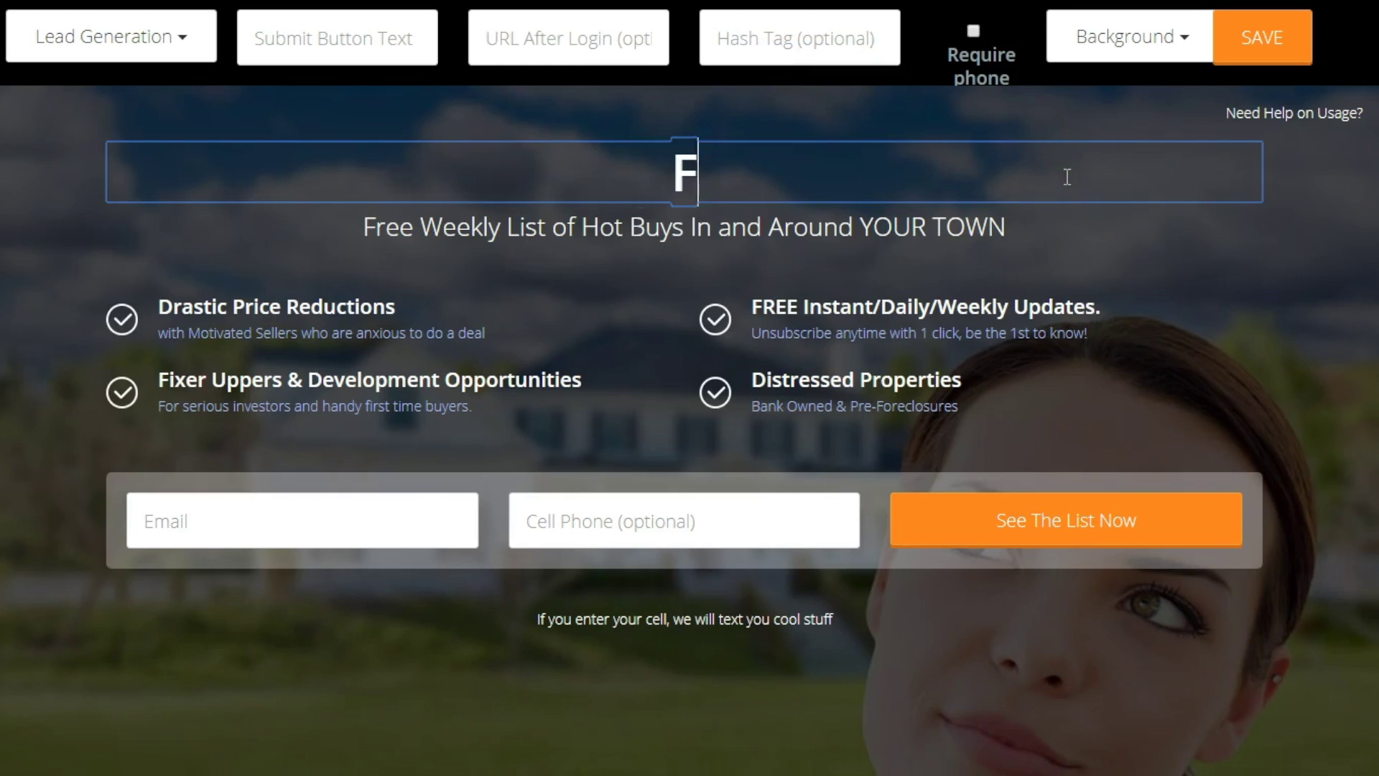
type("ree Weekly List o")
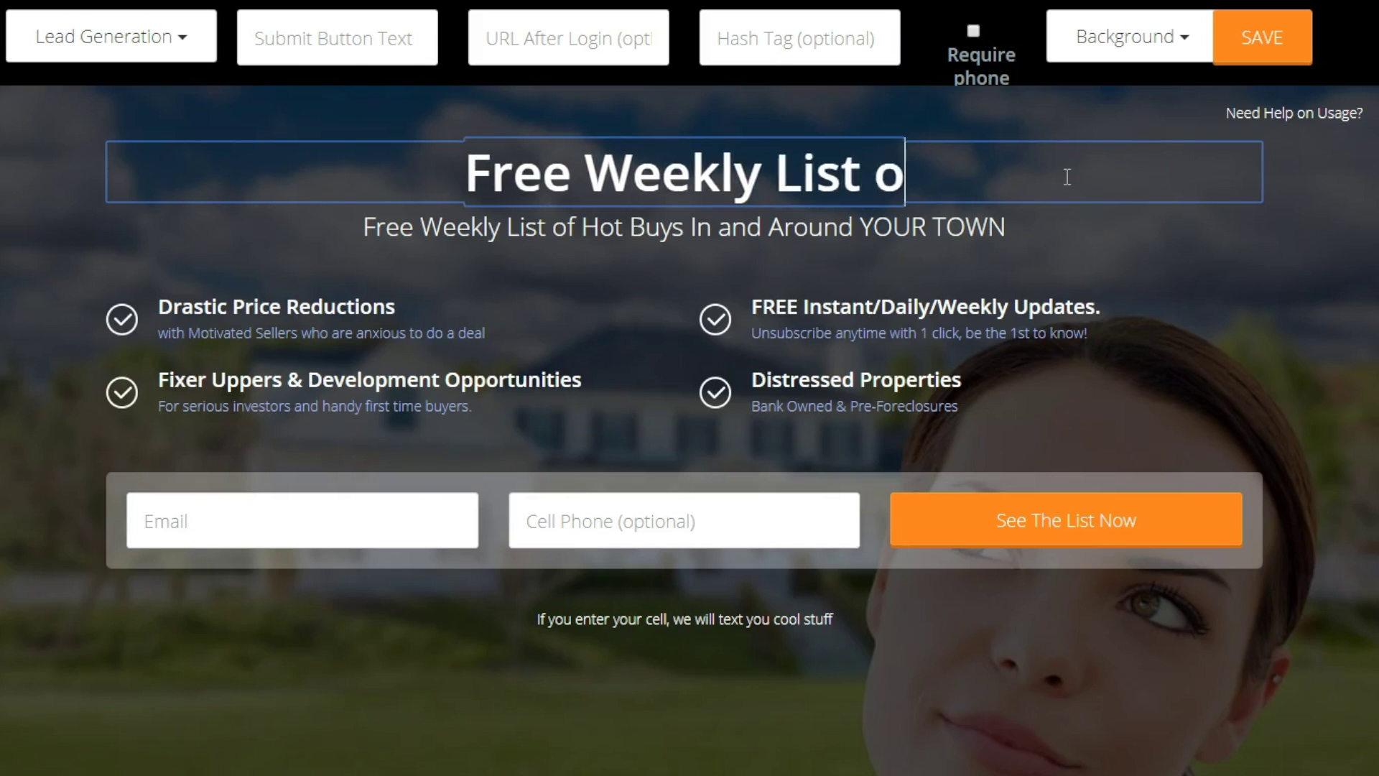
type("f Income Properties In Tampa...")
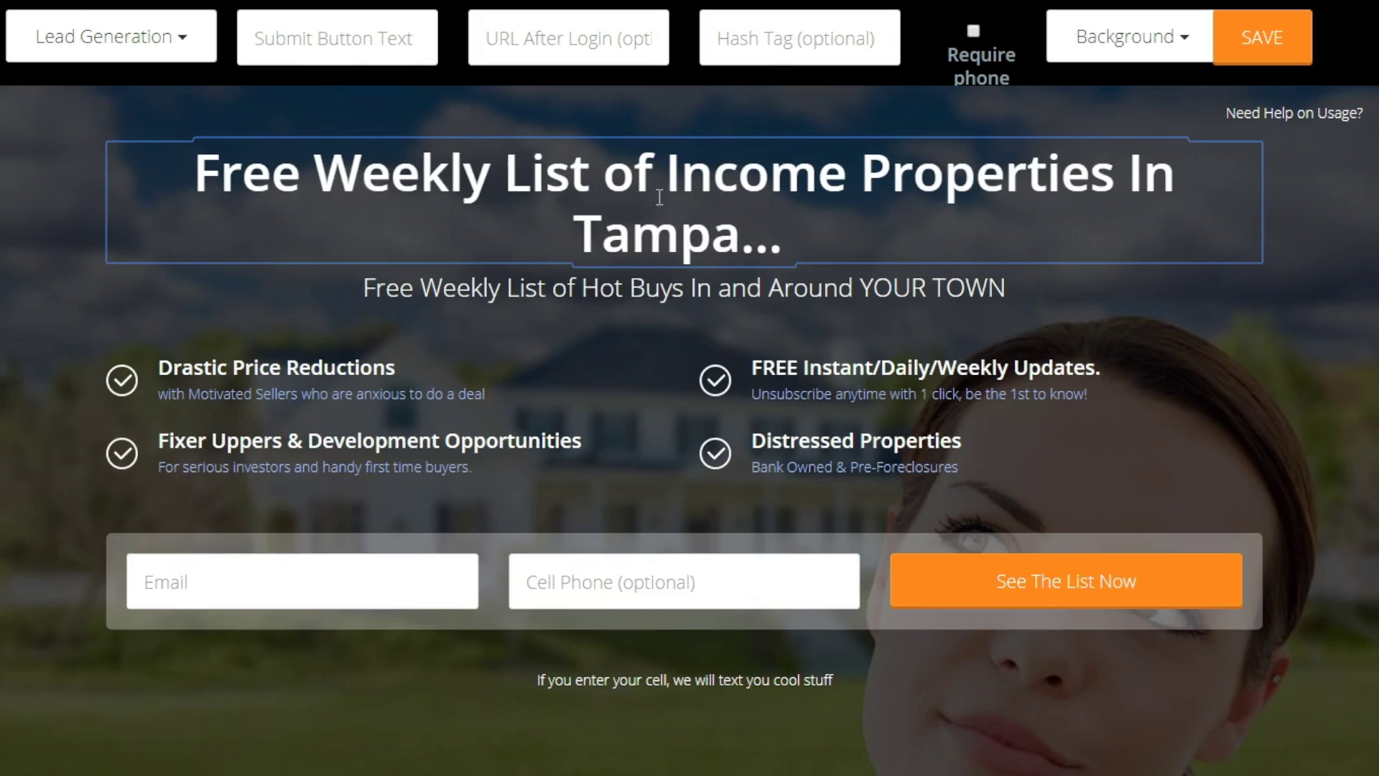
Remove the subheadline and all four benefit bullet points from the landing page
left_click(538, 301)
left_click(378, 352)
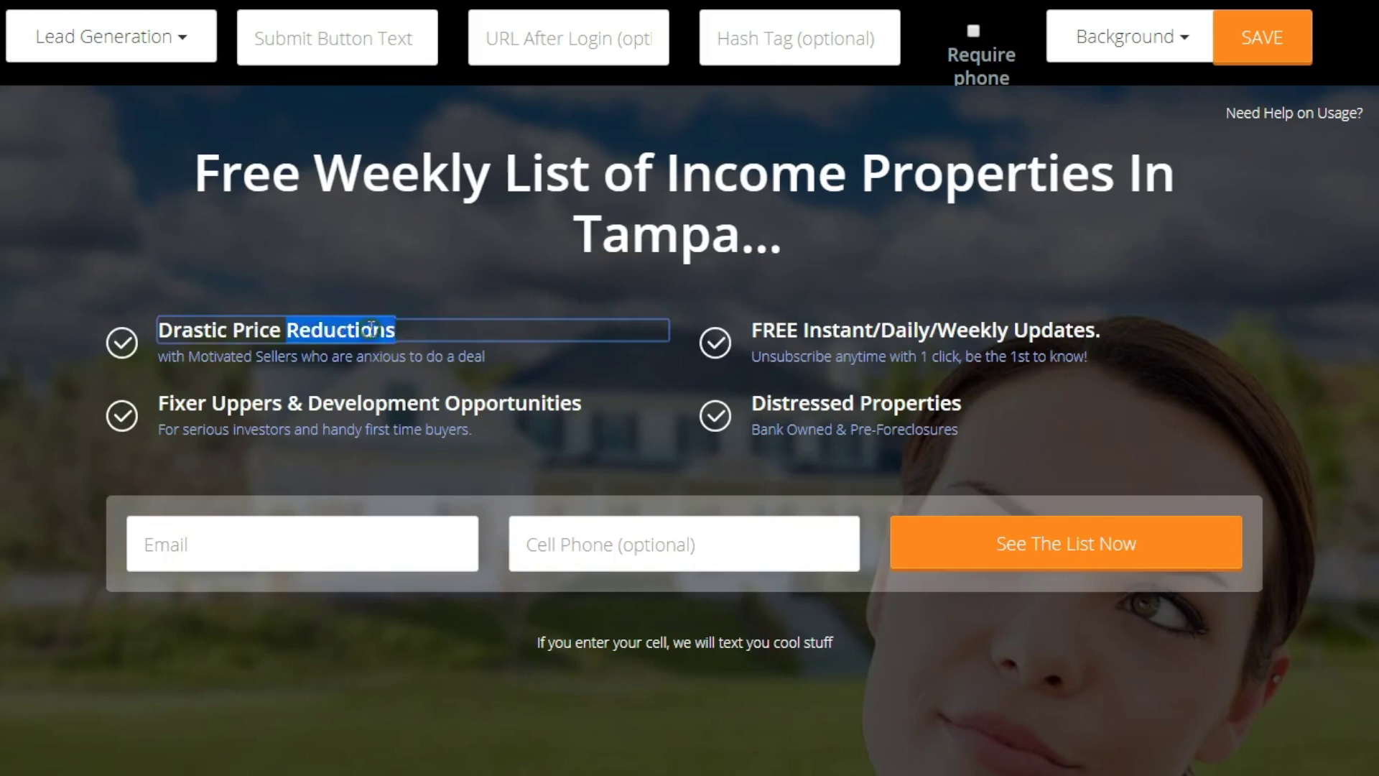
key("Delete")
left_click(364, 346)
key("Delete")
left_click(819, 336)
key("Delete")
left_click(808, 329)
key("Delete")
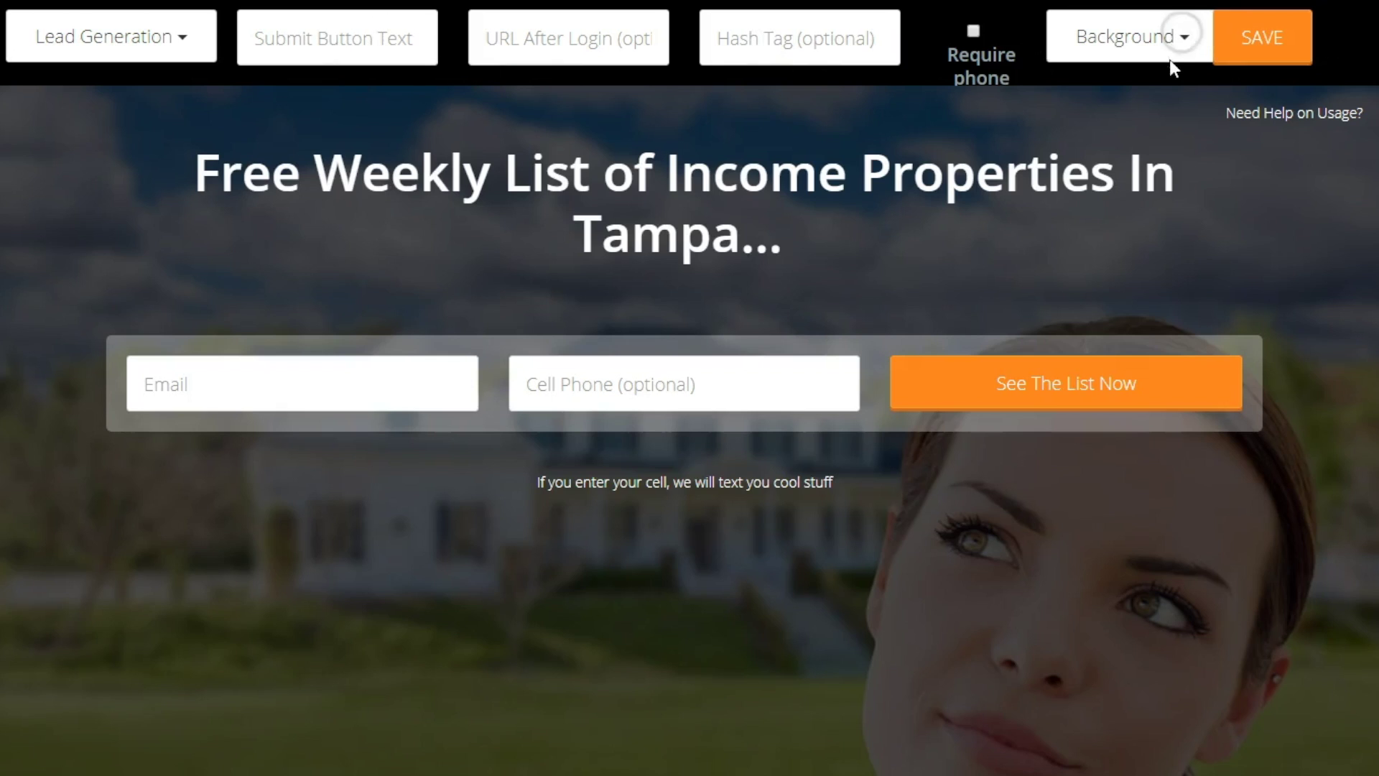
Change the landing page background to the kitchen interior photo
left_click(1112, 42)
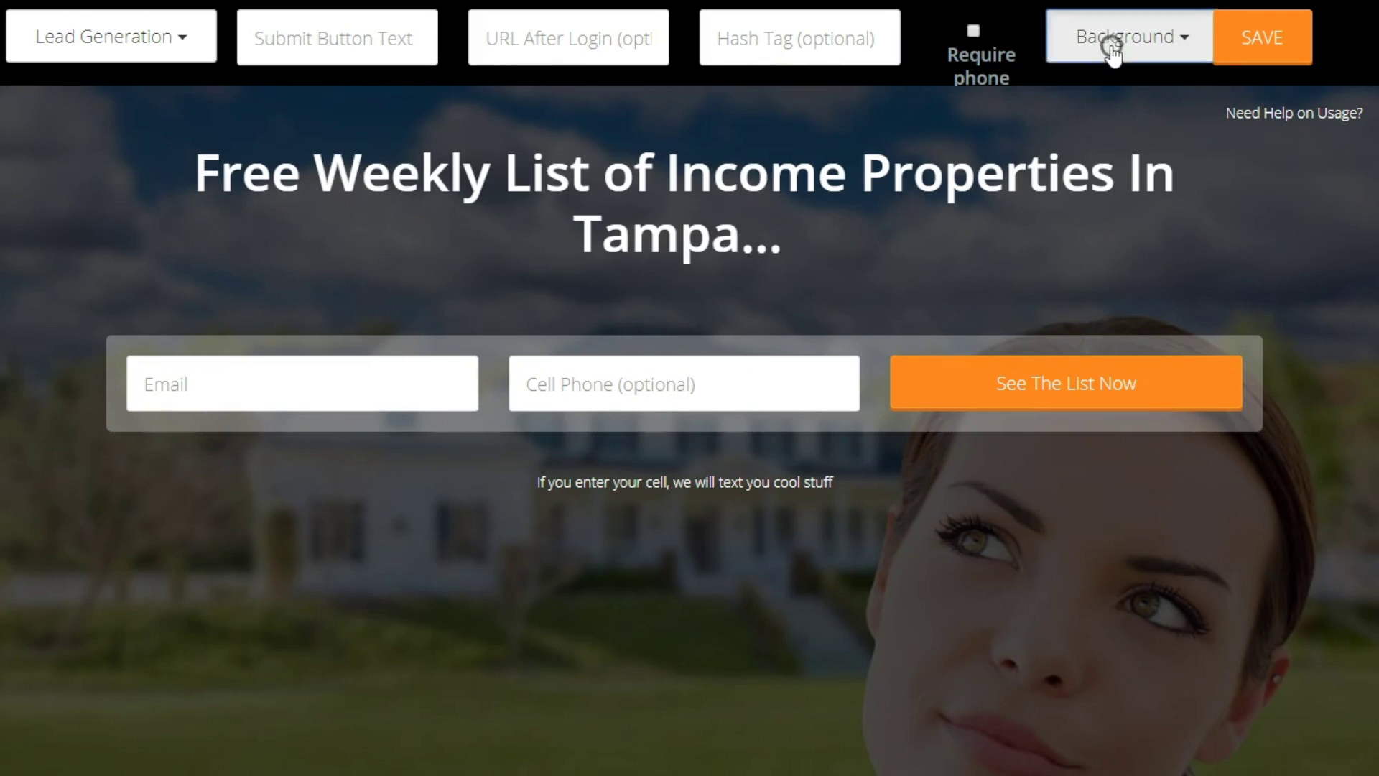
left_click(1107, 170)
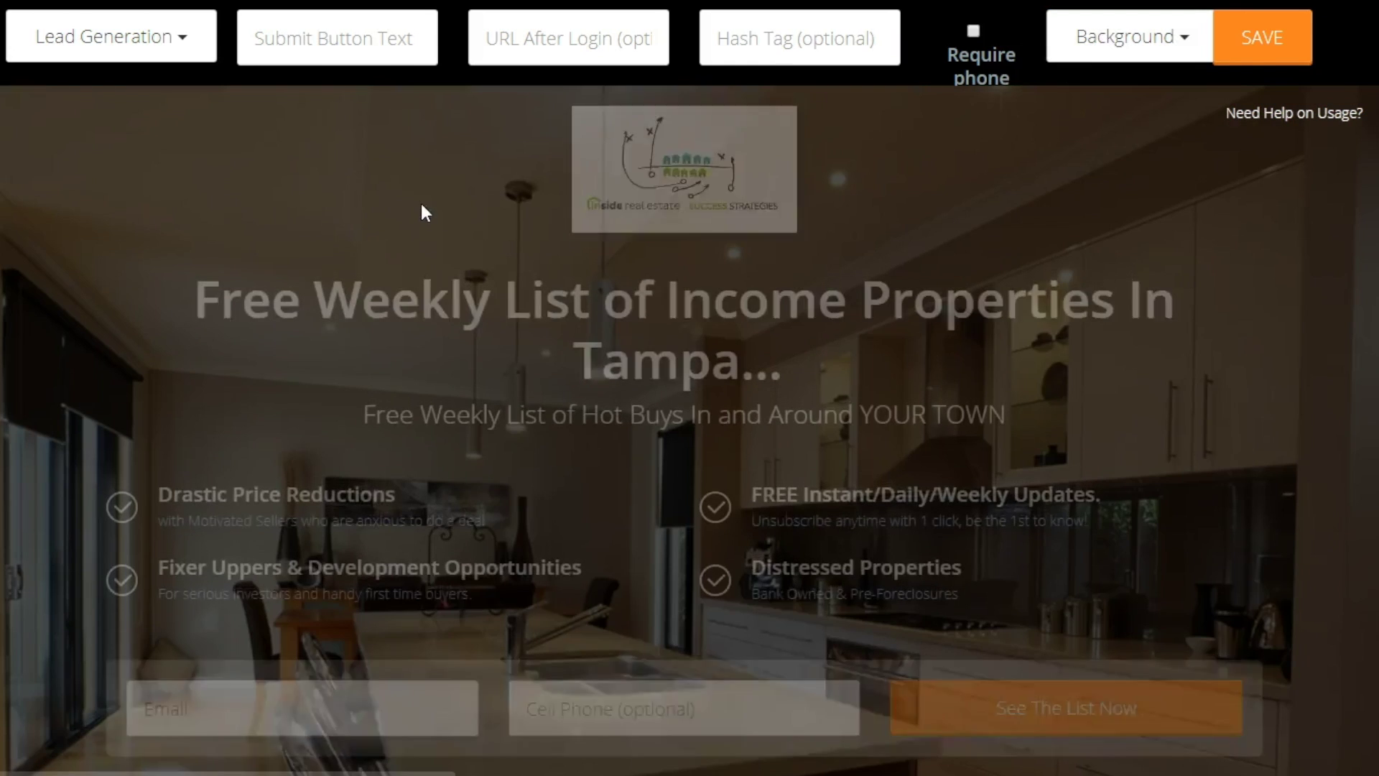
scroll(470, 294, "down", 2)
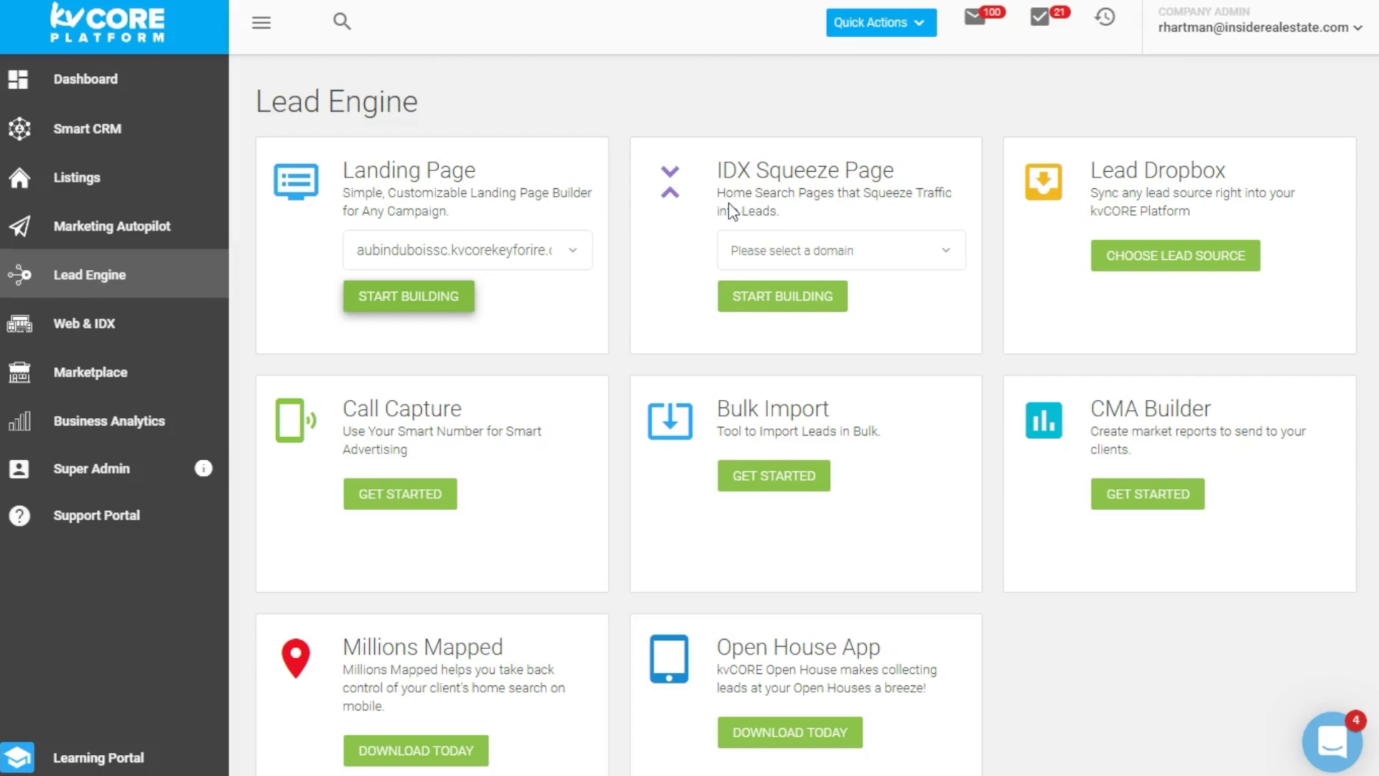
Look over the Lead Engine tools and start building an IDX Squeeze Page on the same domain as the landing page
scroll(884, 286, "down", 1)
scroll(1005, 230, "up", 1)
left_click_drag(1101, 171, 1215, 174)
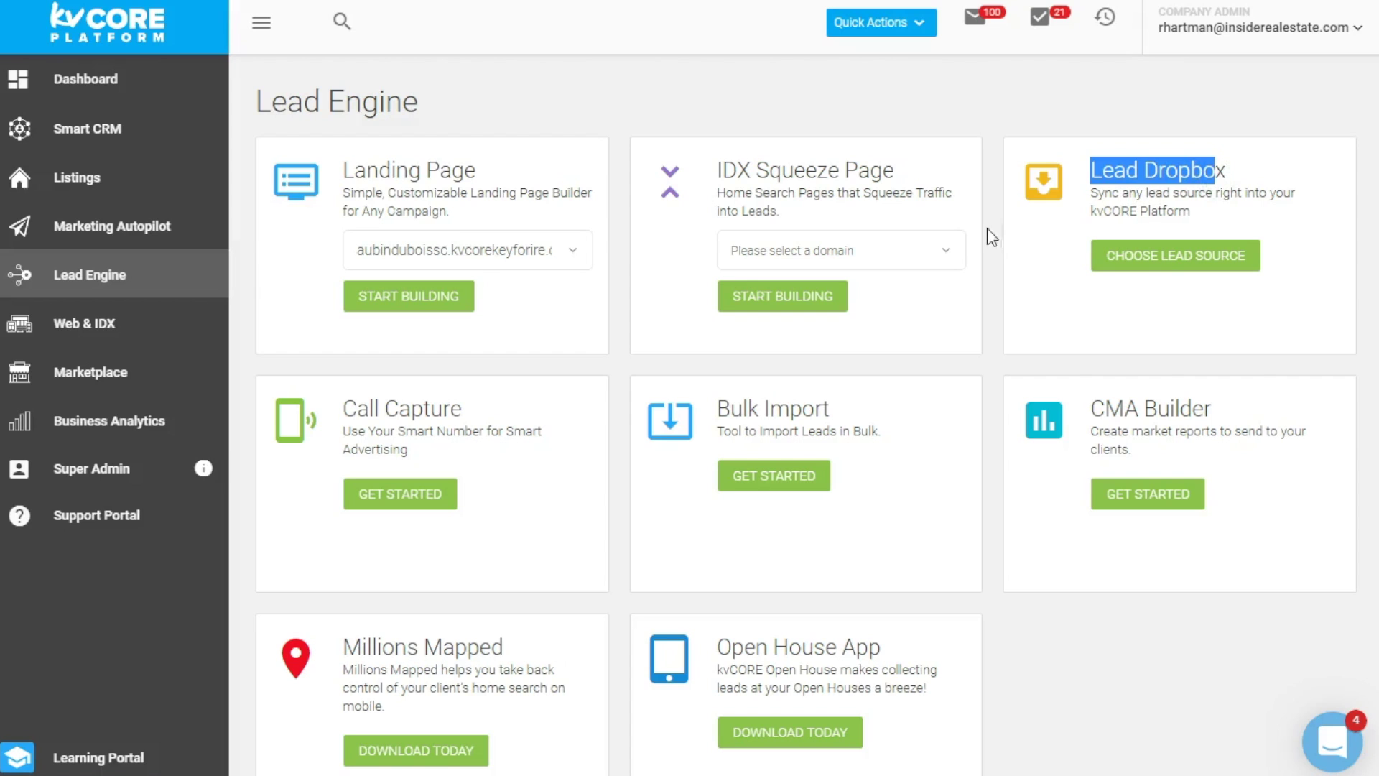
left_click(863, 249)
left_click(796, 327)
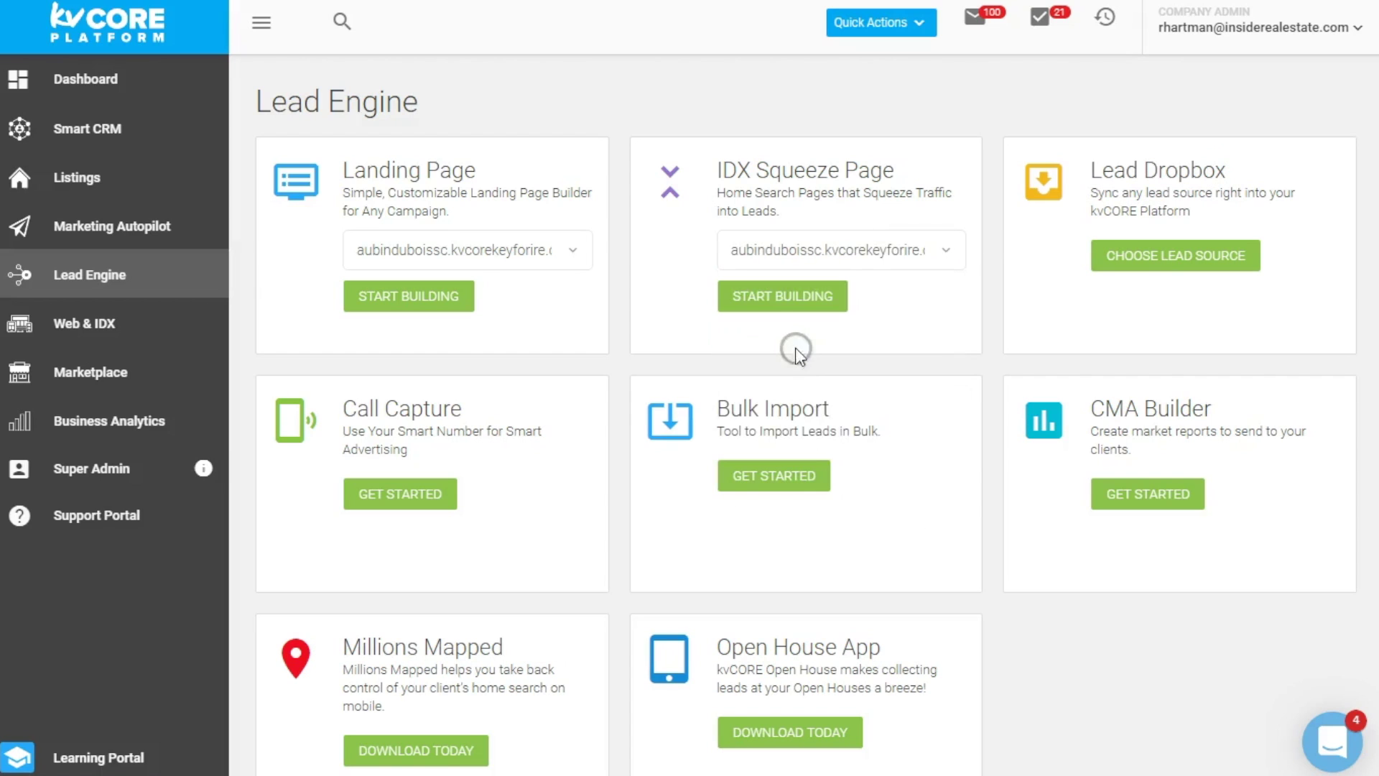
left_click(751, 298)
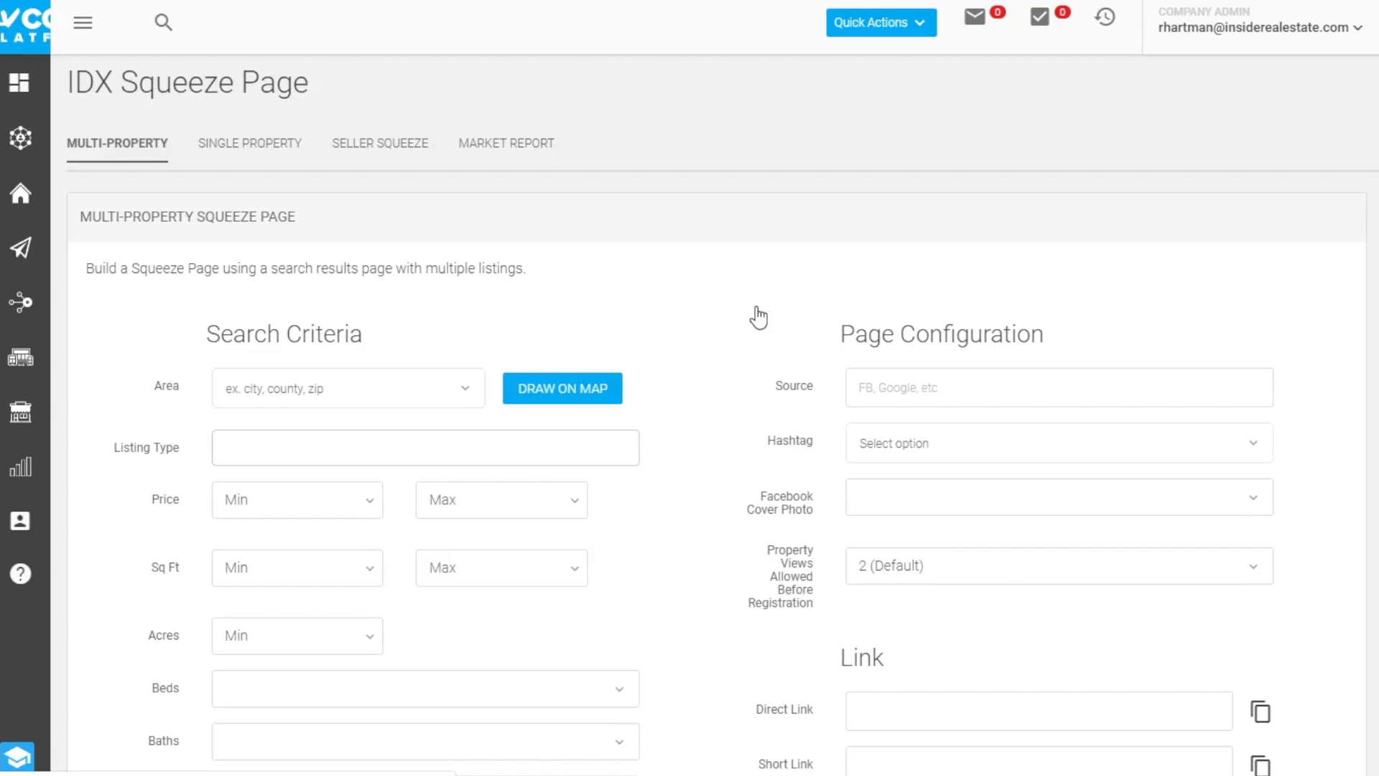
Add Reduced as an option in the search criteria of the multi-property squeeze page
scroll(534, 431, "down", 2)
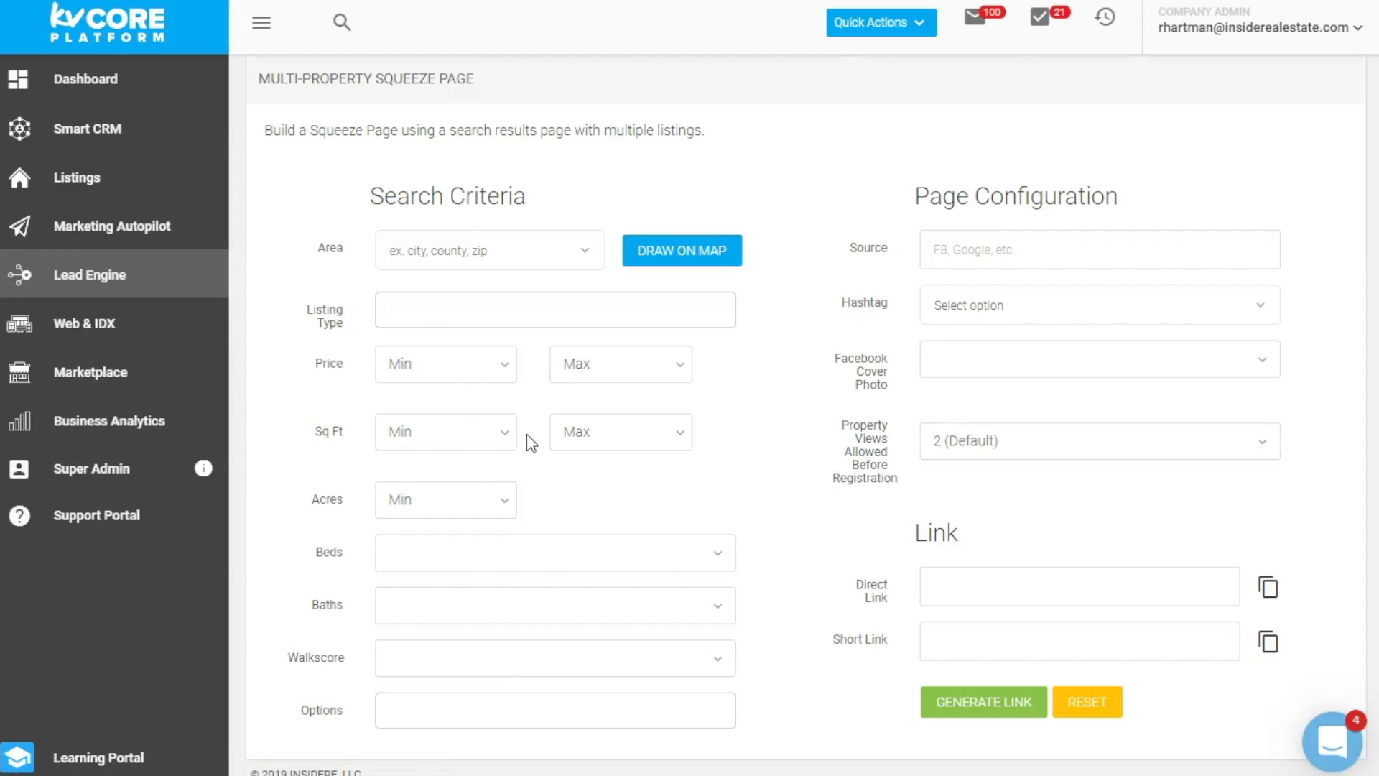
left_click(419, 710)
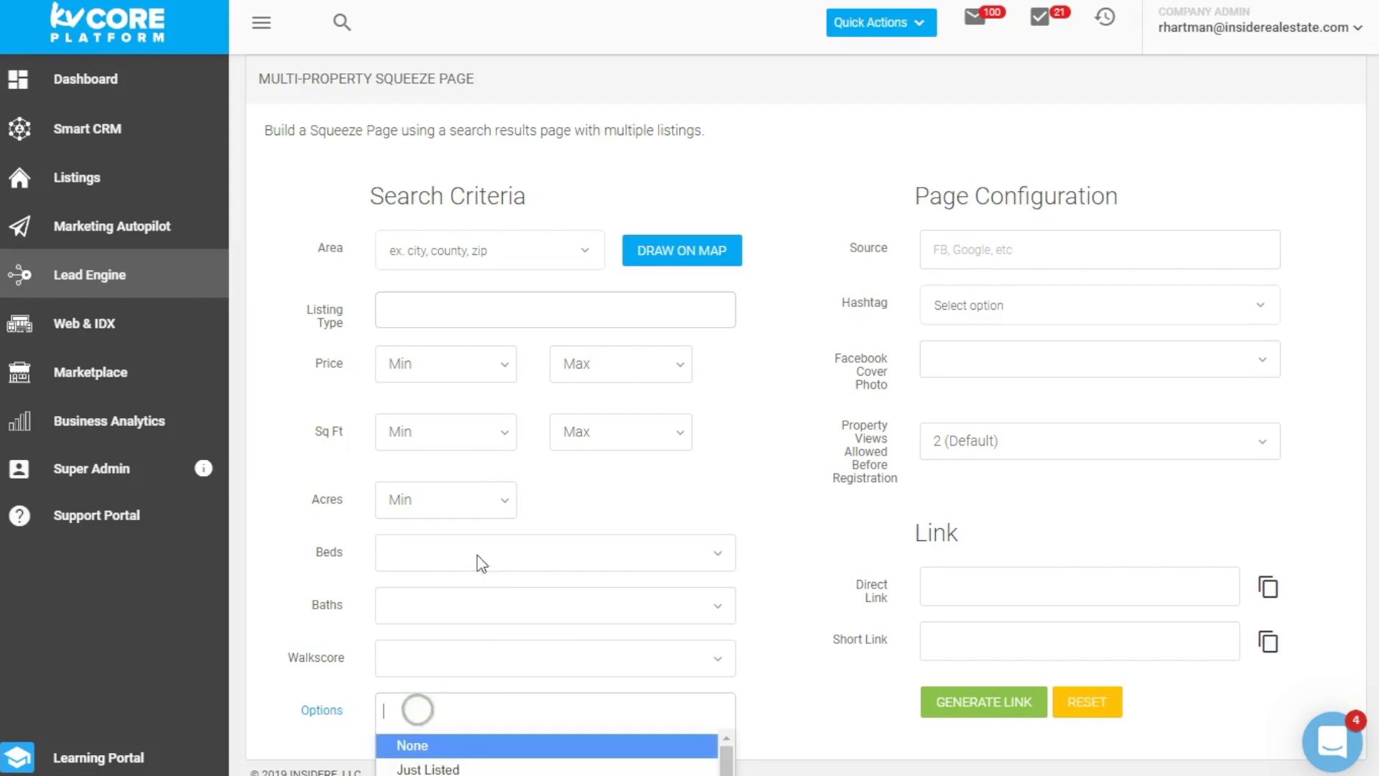
scroll(477, 555, "down", 3)
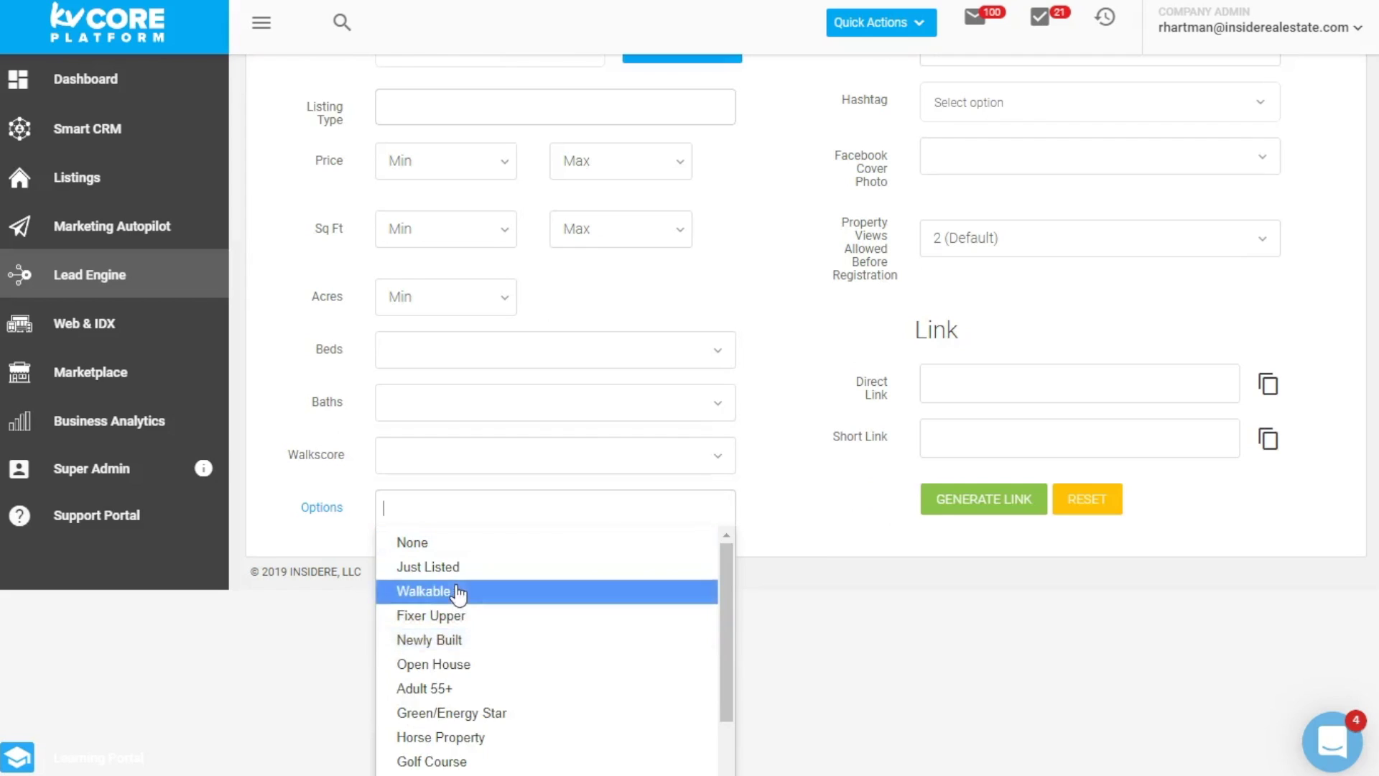
scroll(476, 622, "down", 3)
left_click(449, 681)
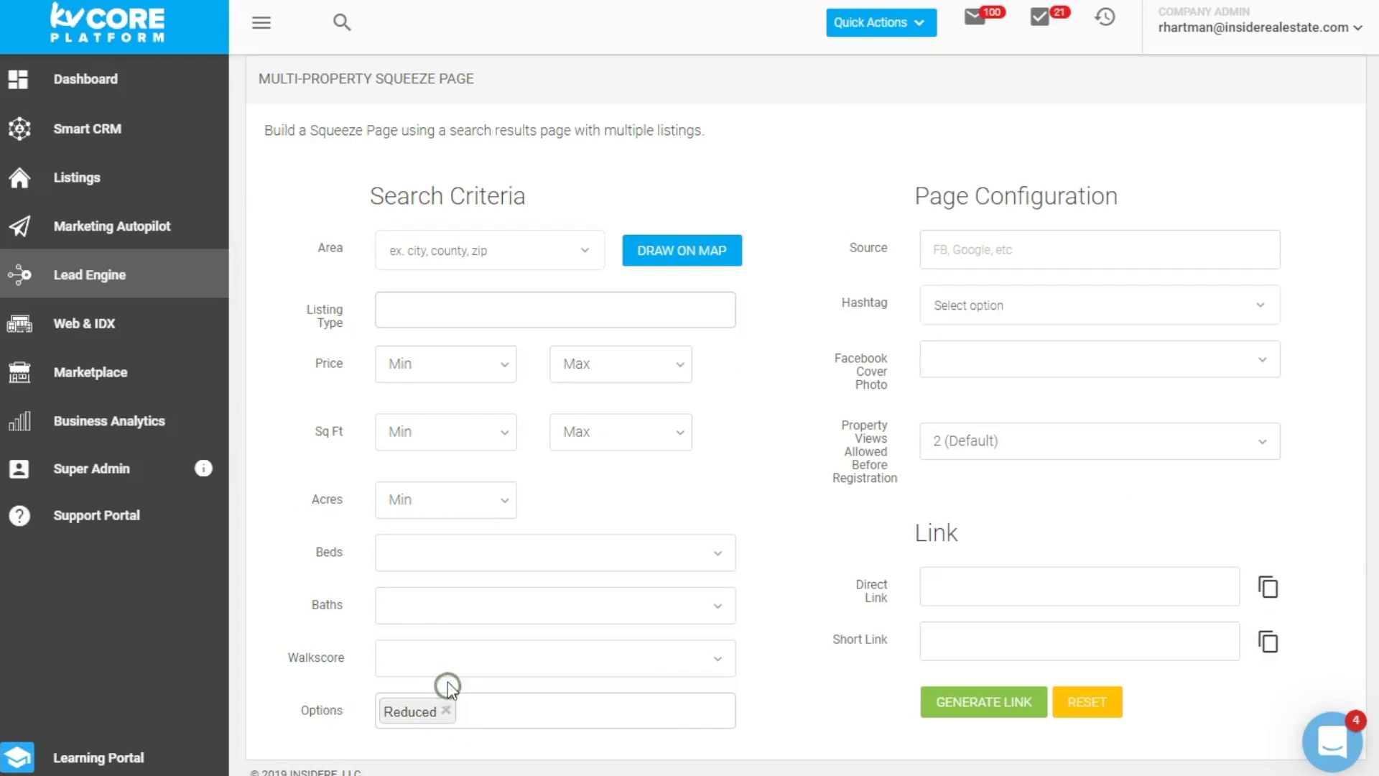
Examine the Area and Source fields of the multi-property squeeze page form
left_click(415, 252)
left_click_drag(842, 248, 914, 251)
scroll(1059, 395, "up", 2)
scroll(1059, 393, "down", 2)
scroll(787, 360, "up", 2)
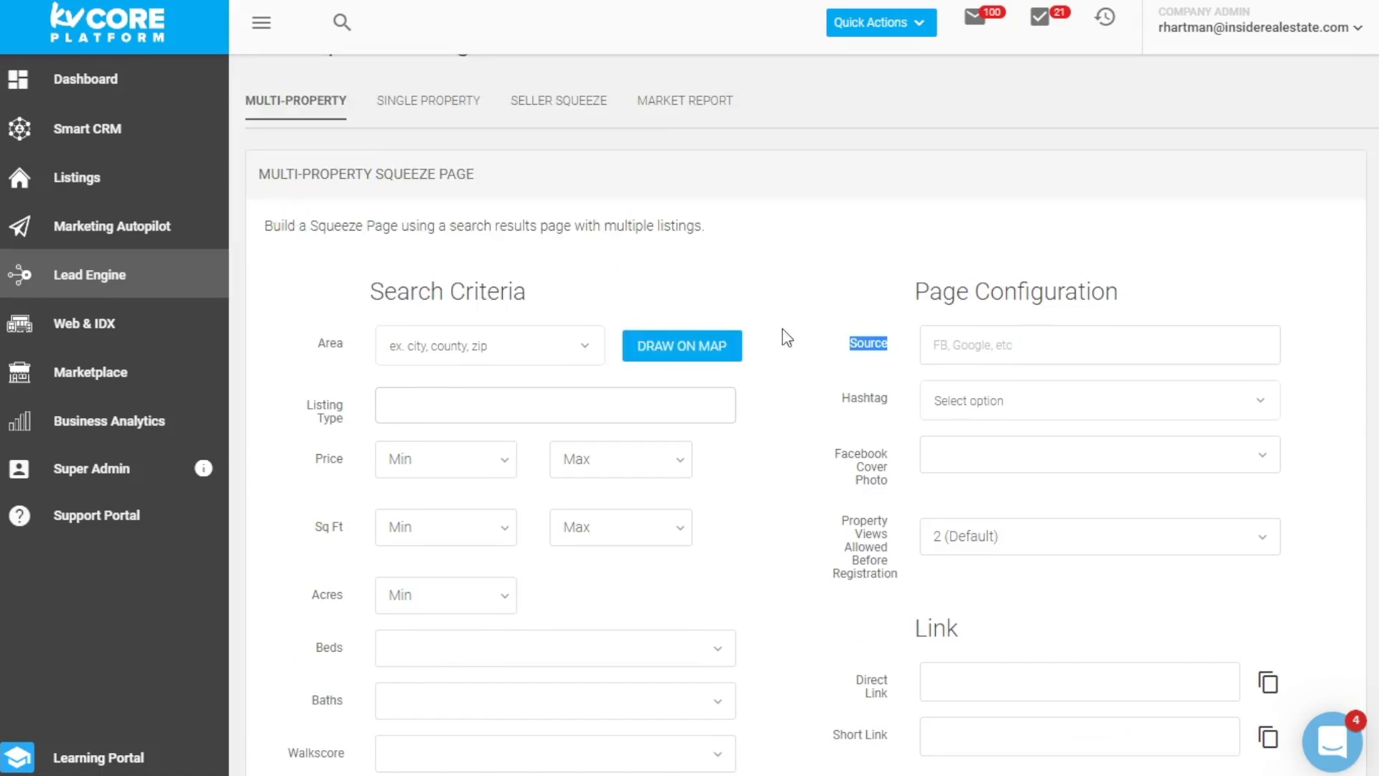
View the Single Property, Seller Squeeze and Market Report versions of the IDX Squeeze Page form
left_click(438, 146)
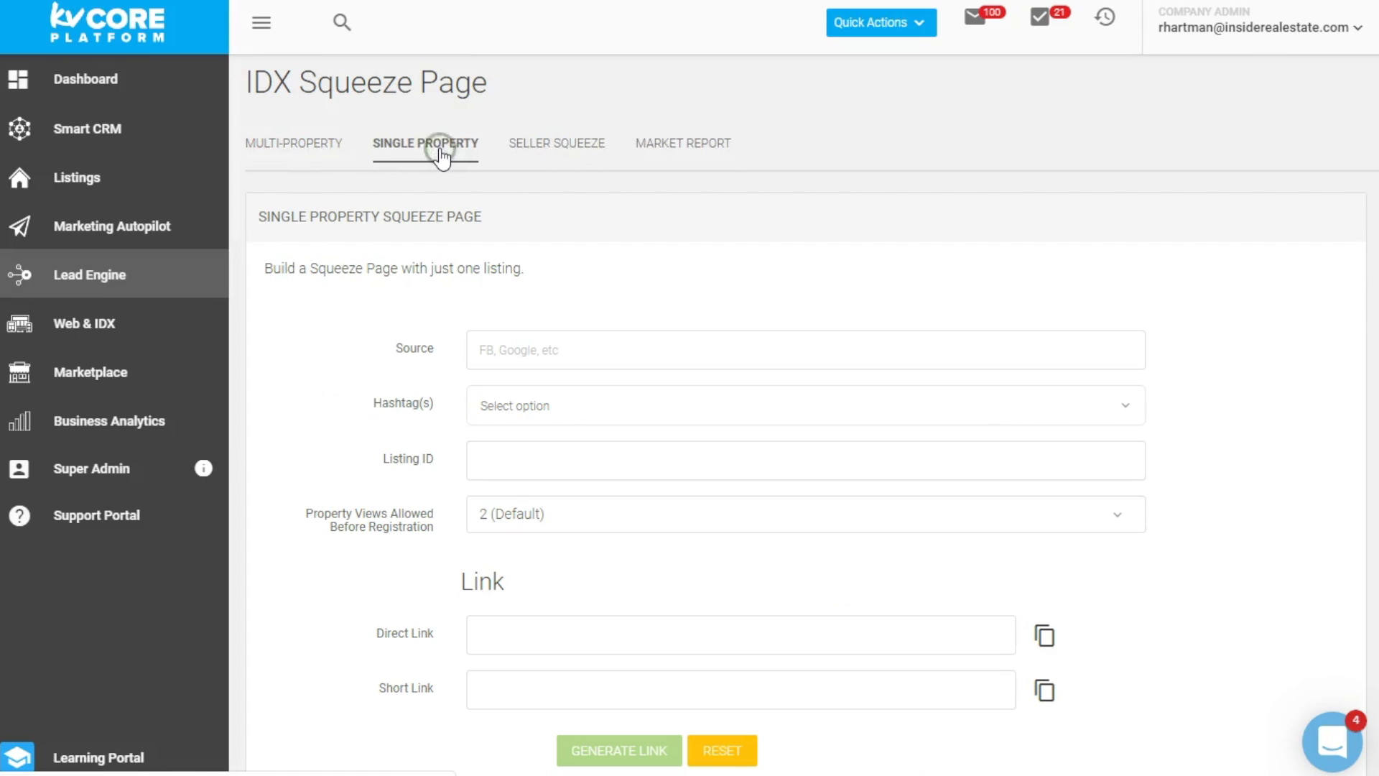
left_click(585, 145)
left_click(654, 146)
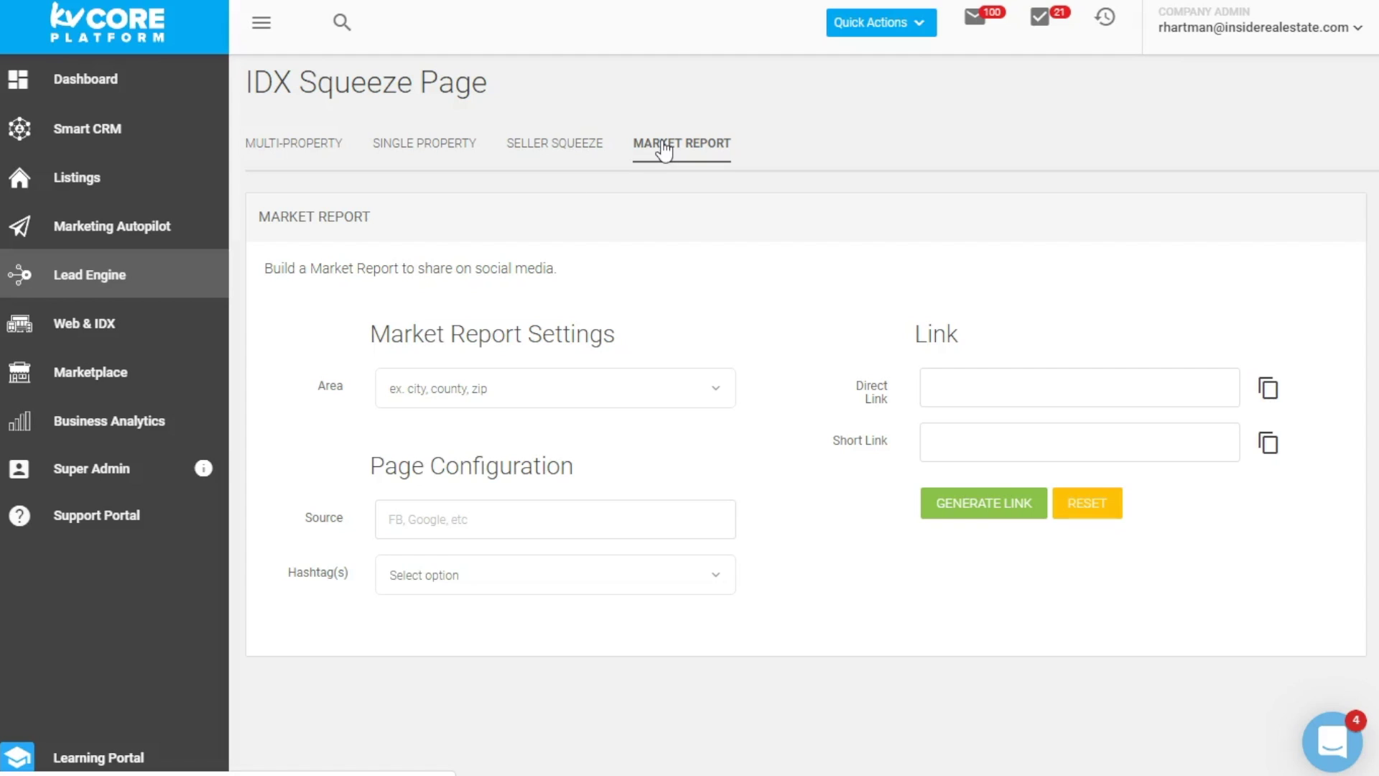
Open the Web & IDX area and view its Website Manager, site content testimonials and blog posts
left_click(92, 335)
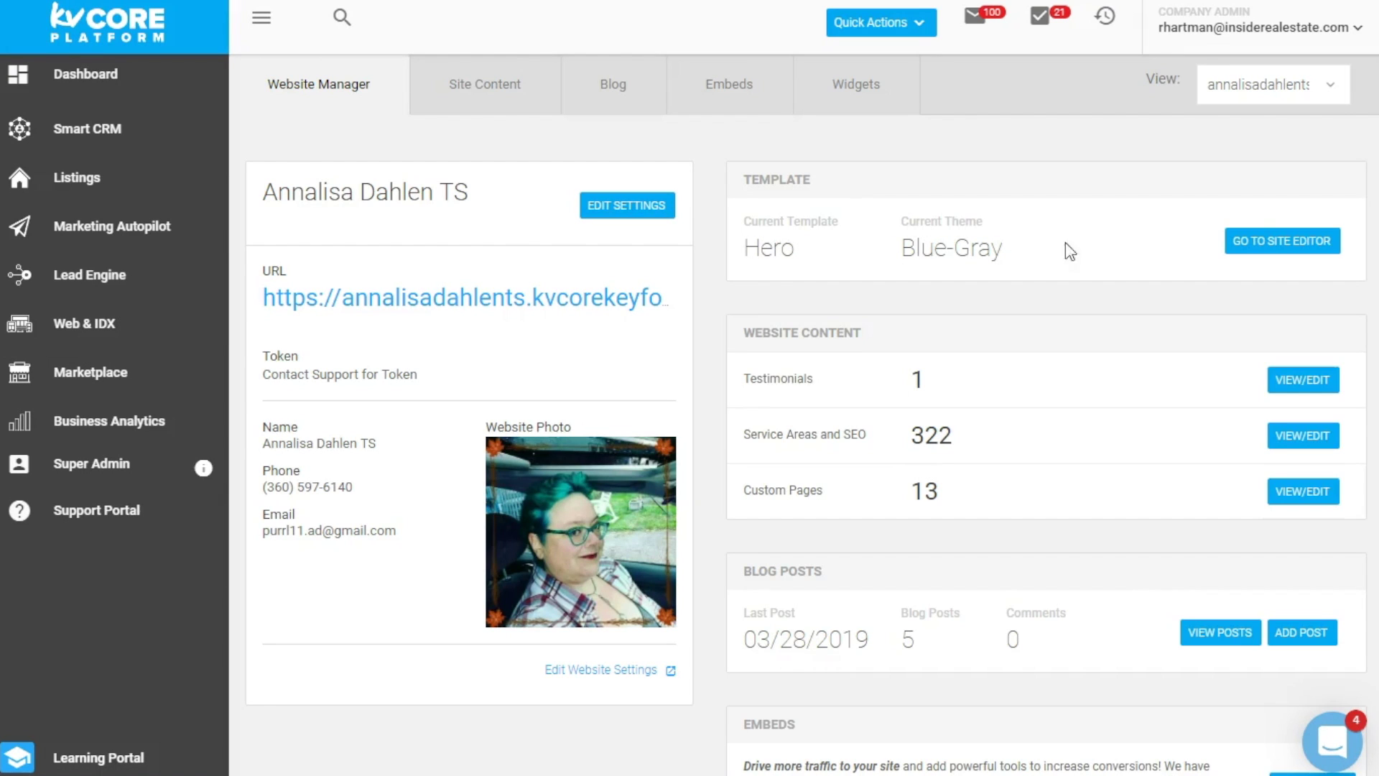
left_click(497, 99)
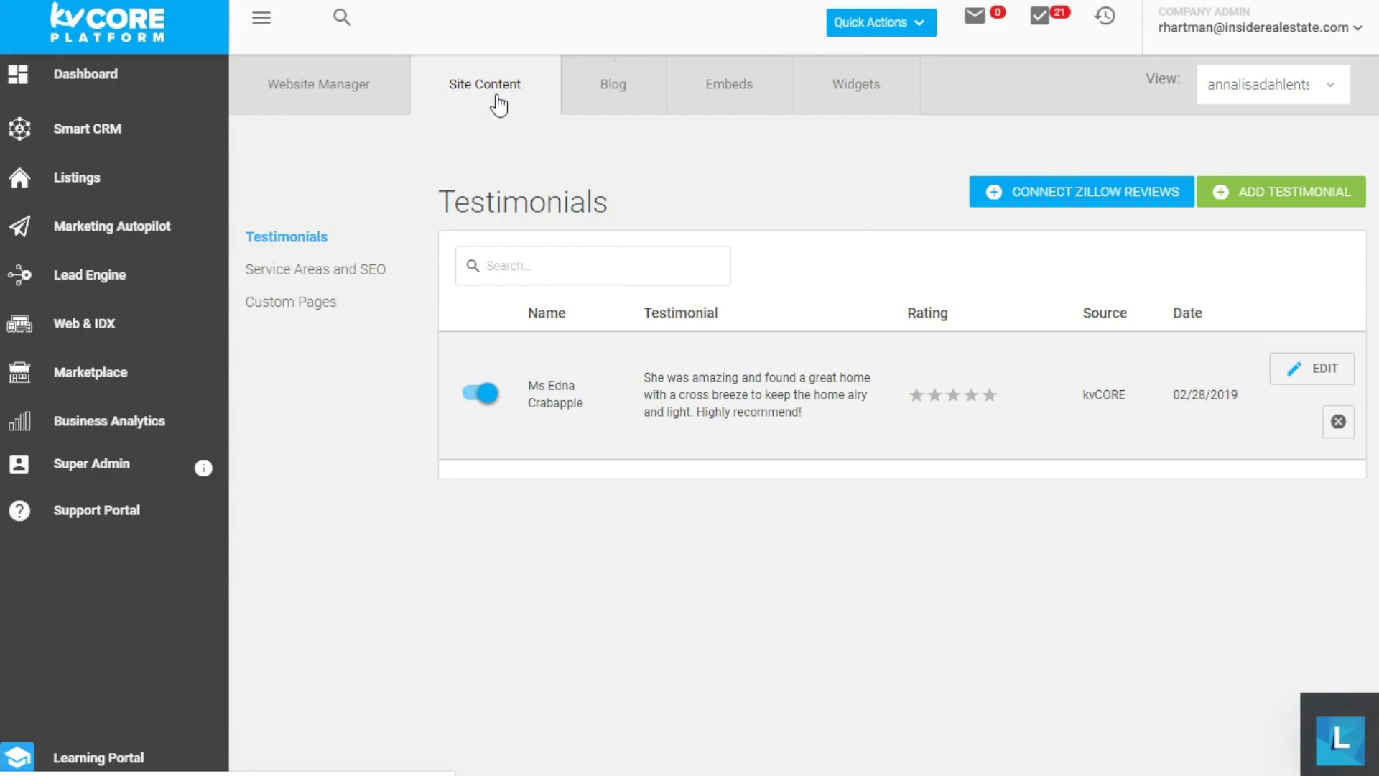
left_click(607, 83)
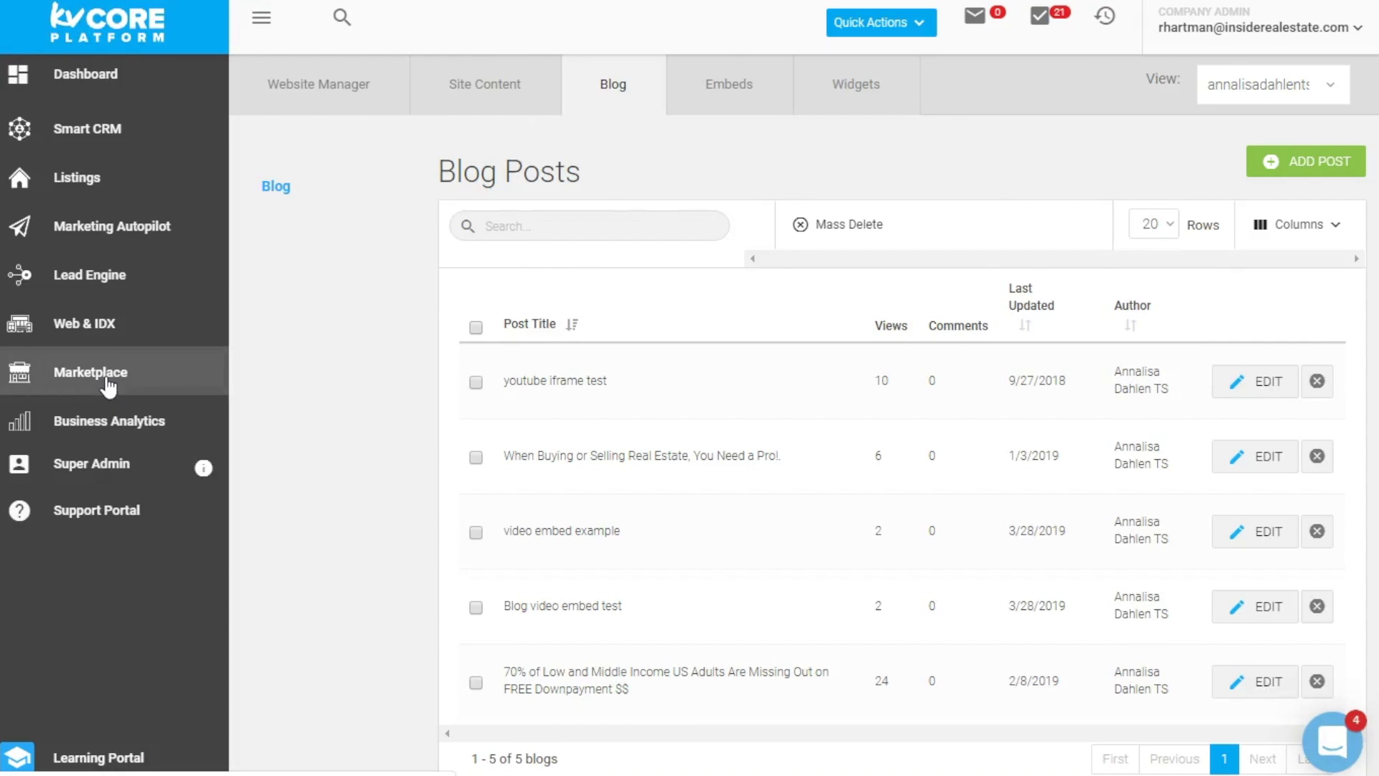
Open Business Analytics and view the company's contact pipeline
left_click(83, 418)
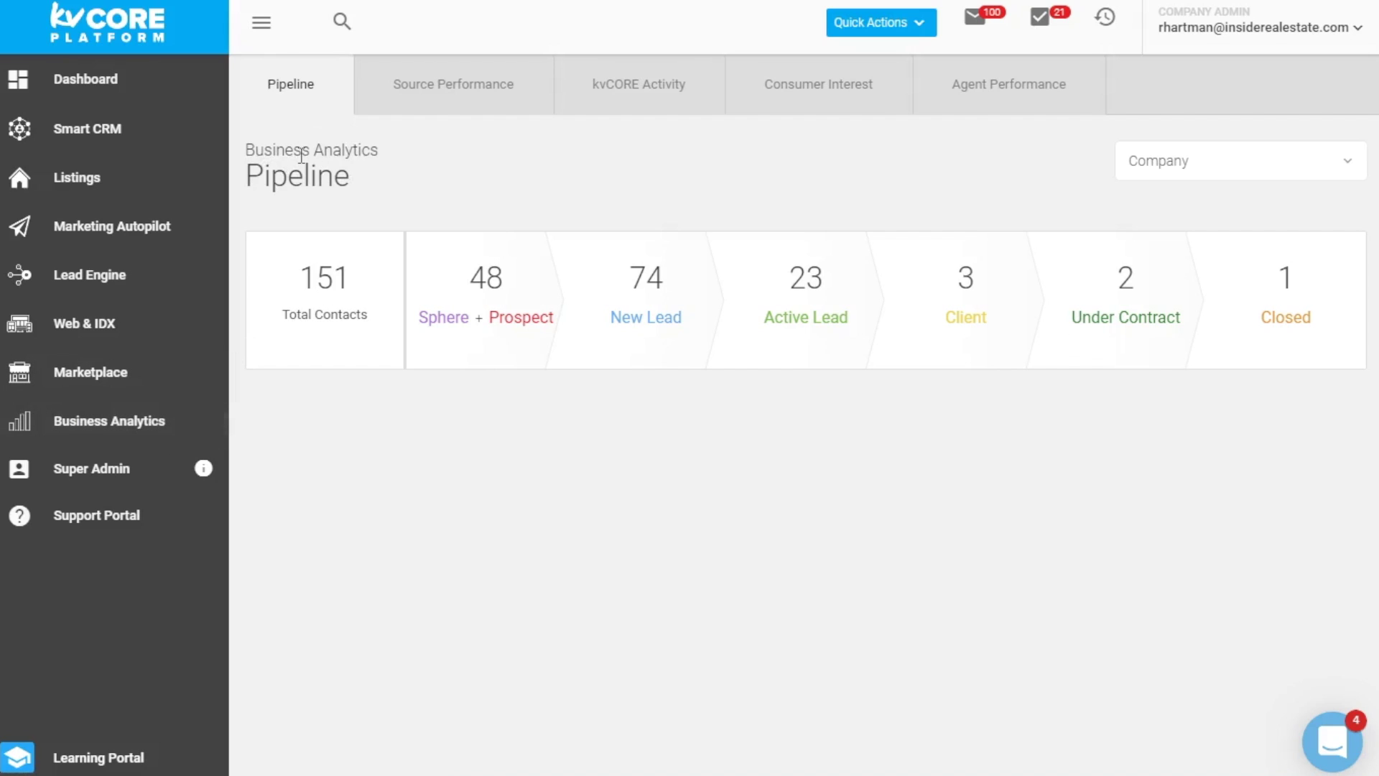
scroll(522, 291, "down", 1)
scroll(522, 291, "up", 1)
Open the Source Performance report and examine its chart of contacts created in the last month and the sources breakdown
left_click(457, 82)
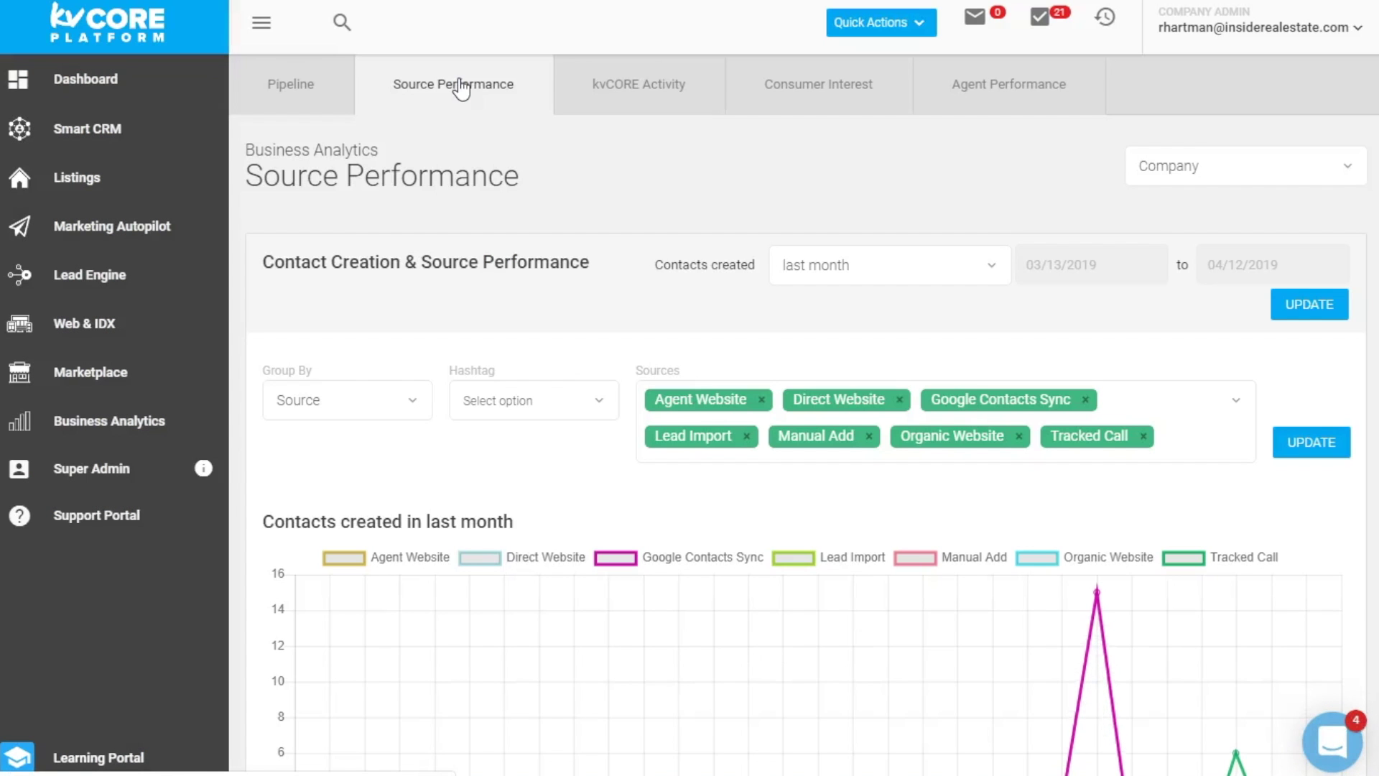
scroll(493, 141, "down", 5)
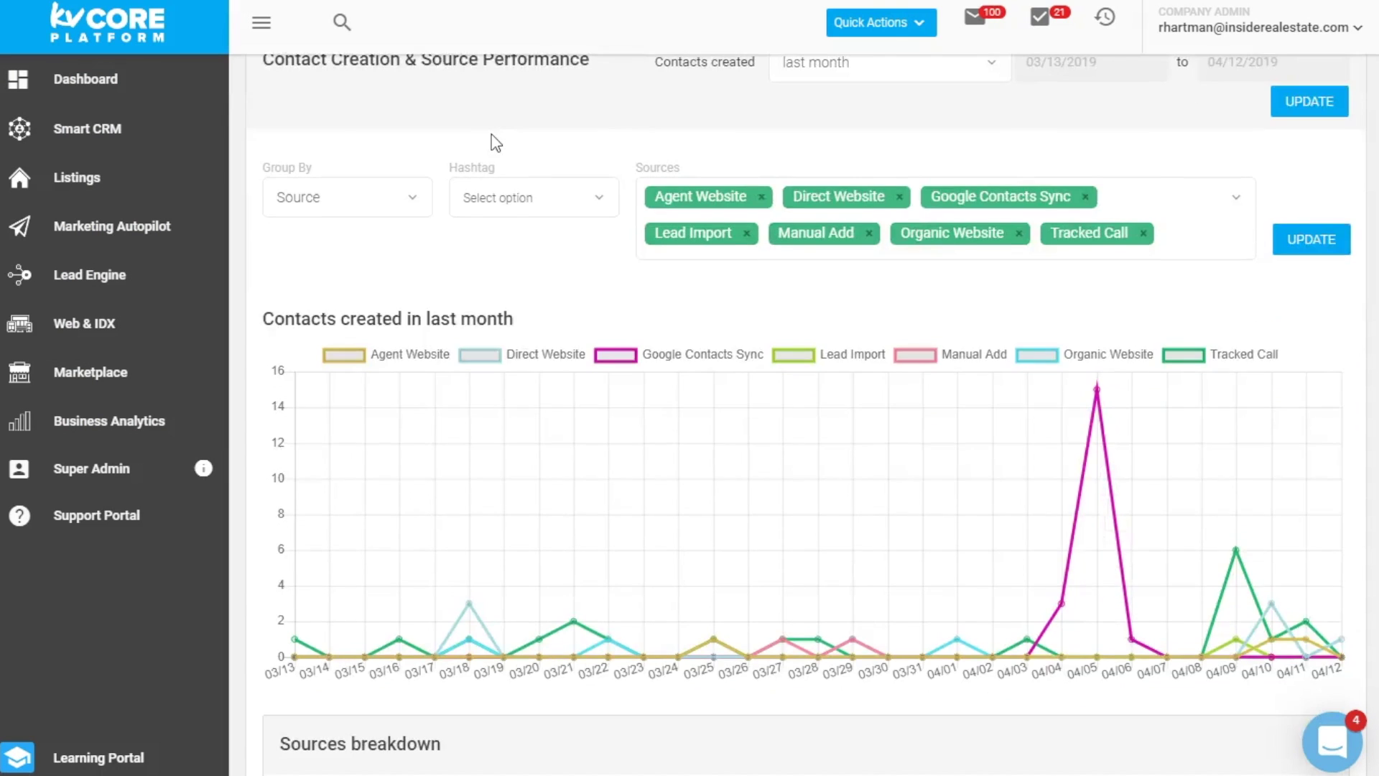
scroll(493, 140, "up", 3)
scroll(459, 428, "down", 1)
scroll(470, 382, "down", 4)
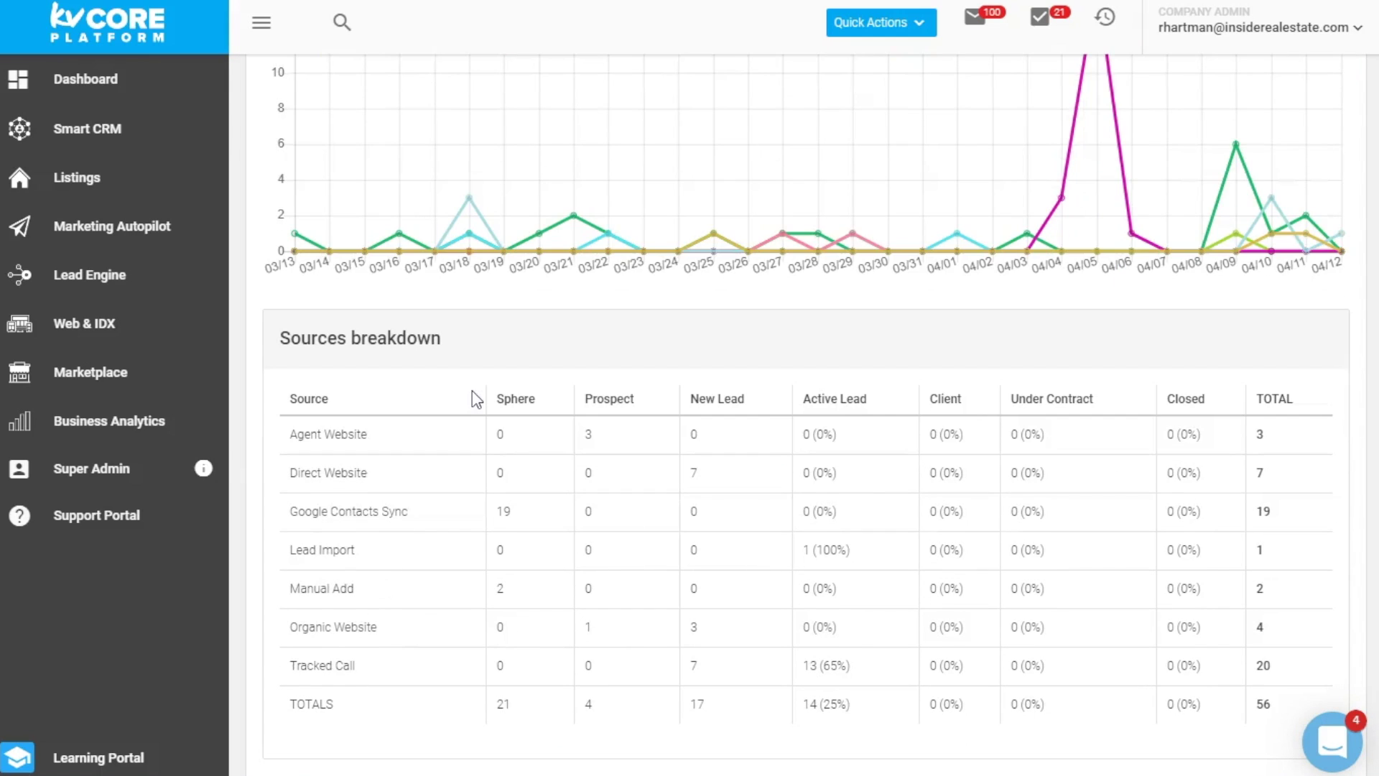
scroll(743, 545, "down", 1)
scroll(743, 542, "up", 4)
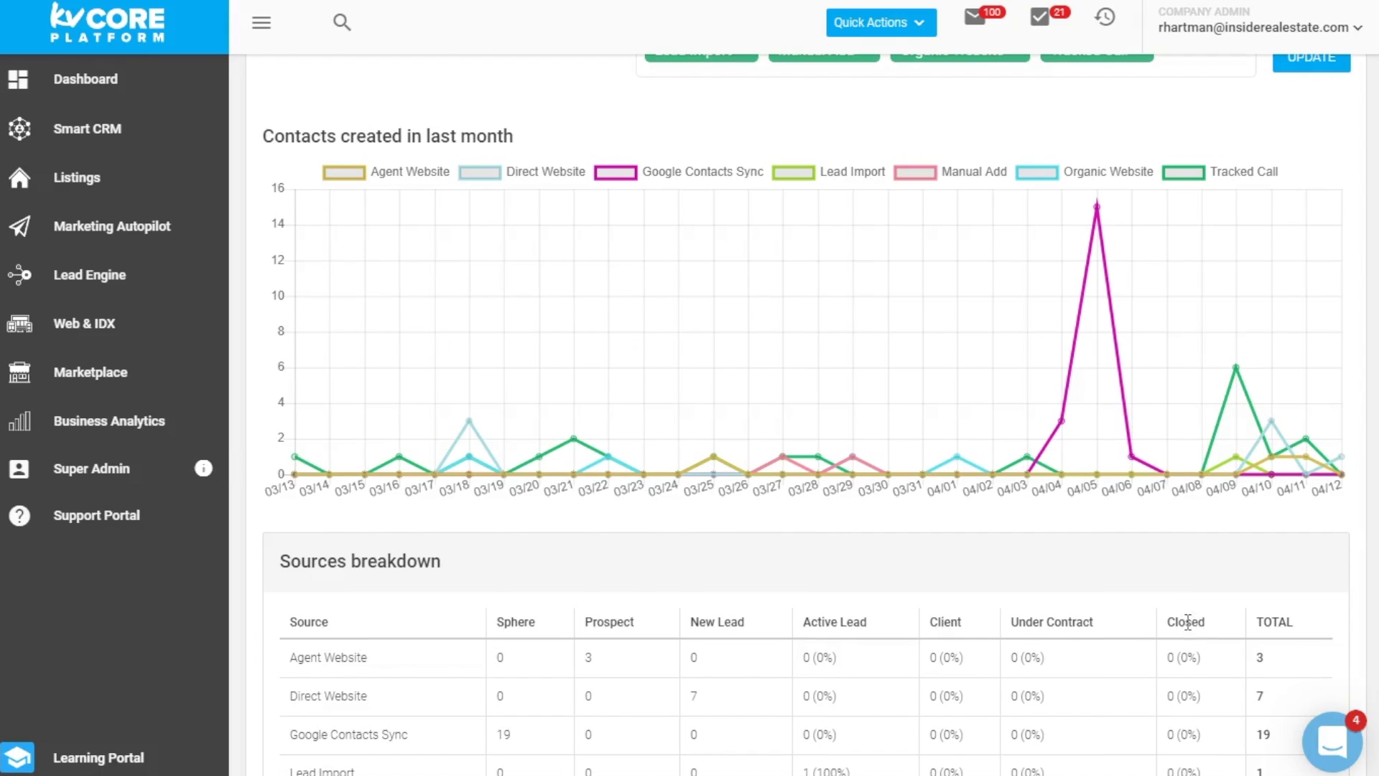
scroll(1185, 624, "down", 1)
scroll(1187, 622, "up", 4)
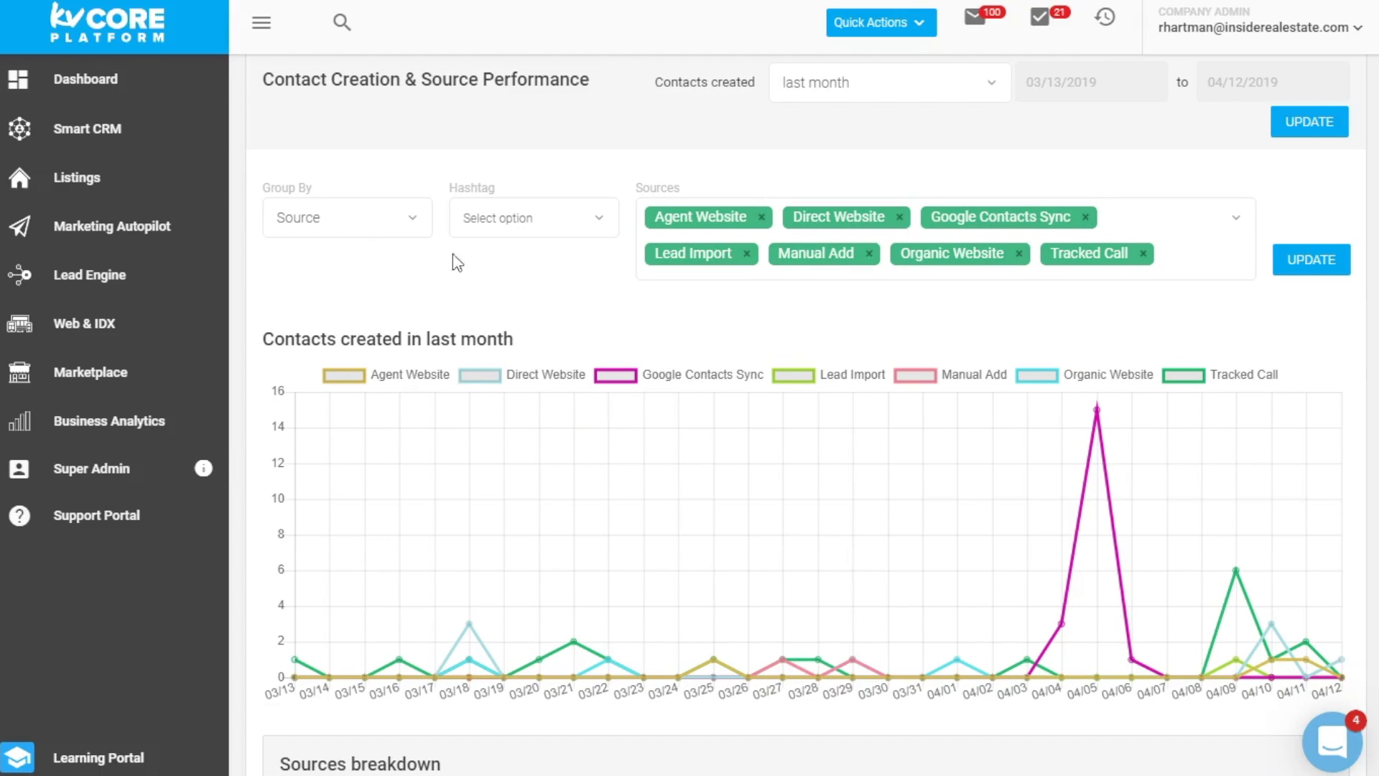
Check the Group By and Hashtag filter choices of the Source Performance report without changing them
left_click(309, 217)
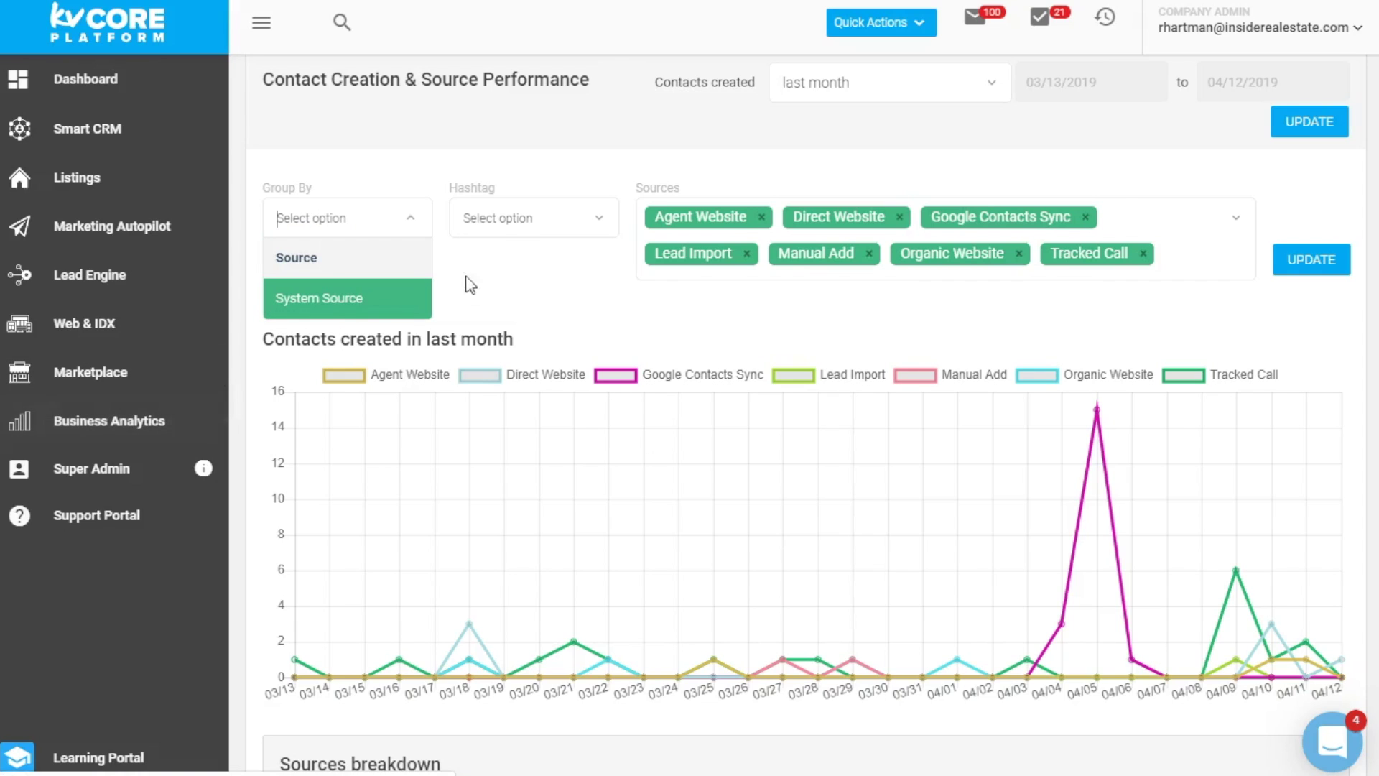
left_click(510, 225)
left_click(694, 321)
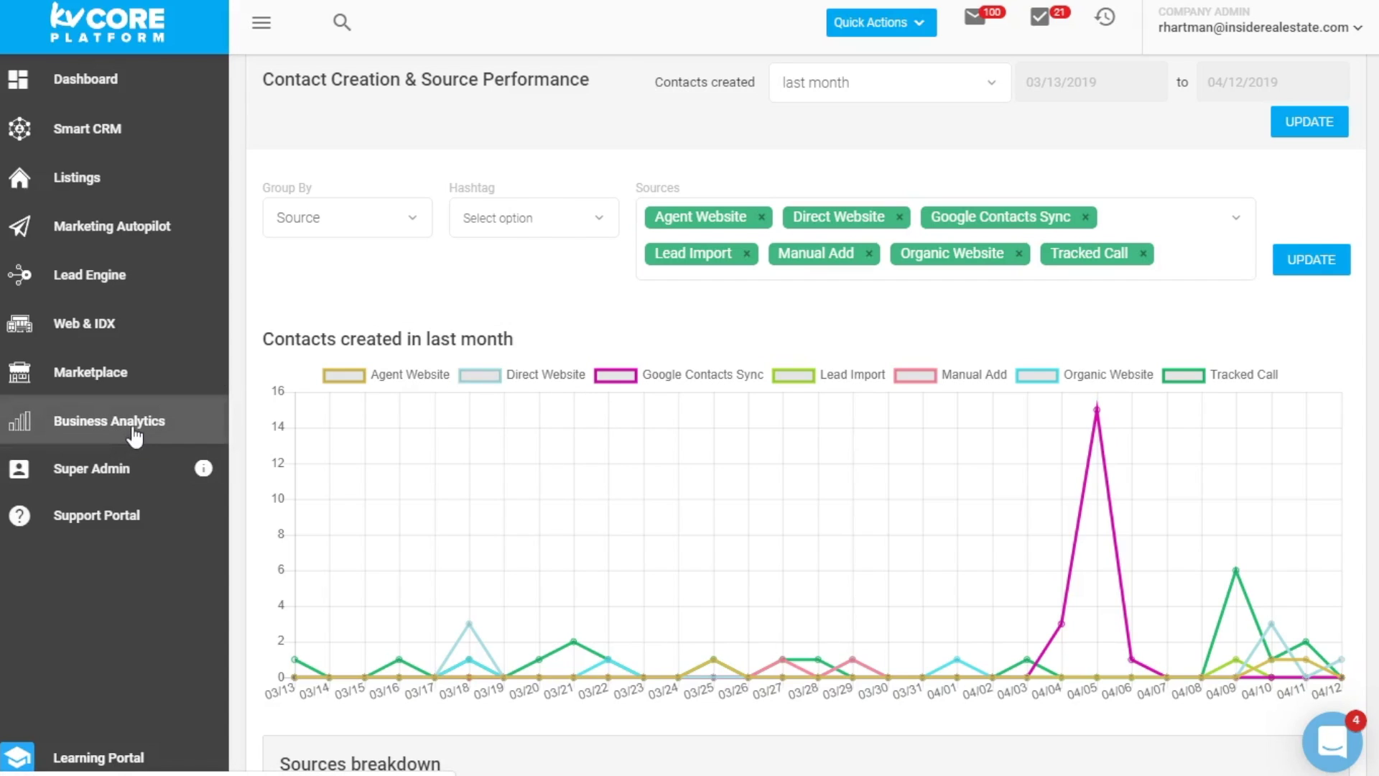
Open the Marketplace and browse its featured products, add-ons, advertising services and transaction tools
left_click(82, 386)
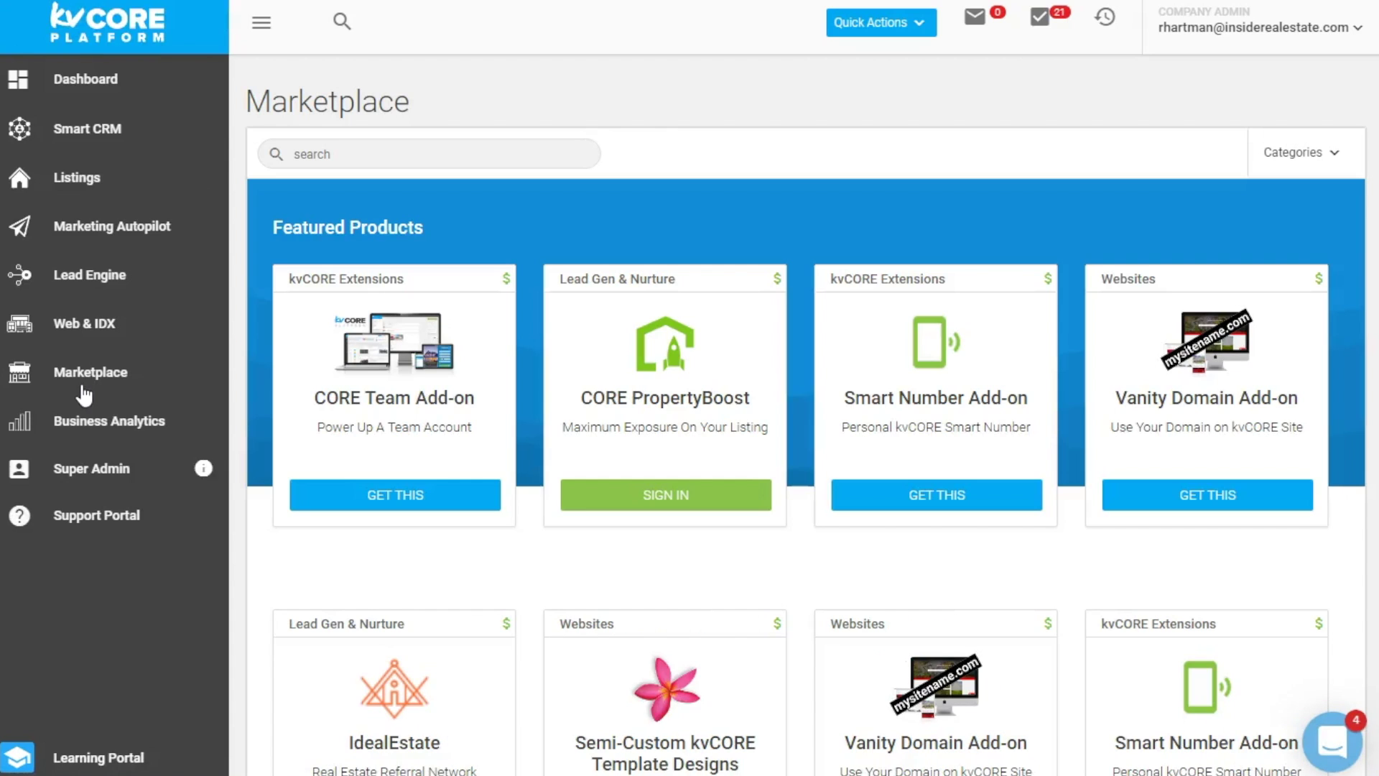
left_click_drag(411, 106, 259, 97)
scroll(107, 740, "down", 1)
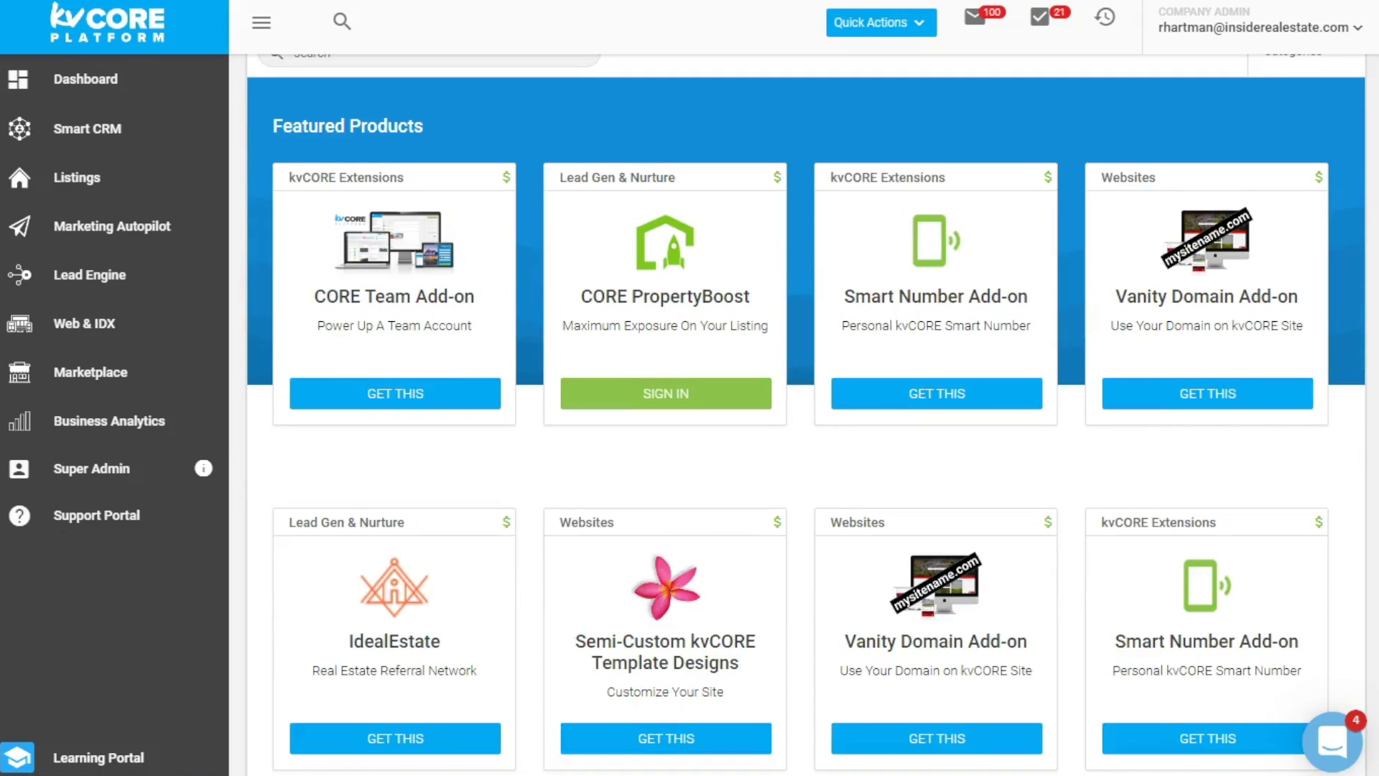
mouse_move(173, 642)
left_mouse_down()
mouse_move(93, 694)
mouse_move(102, 732)
mouse_move(113, 712)
left_mouse_up()
scroll(776, 394, "down", 2)
scroll(776, 394, "up", 2)
scroll(680, 291, "down", 1)
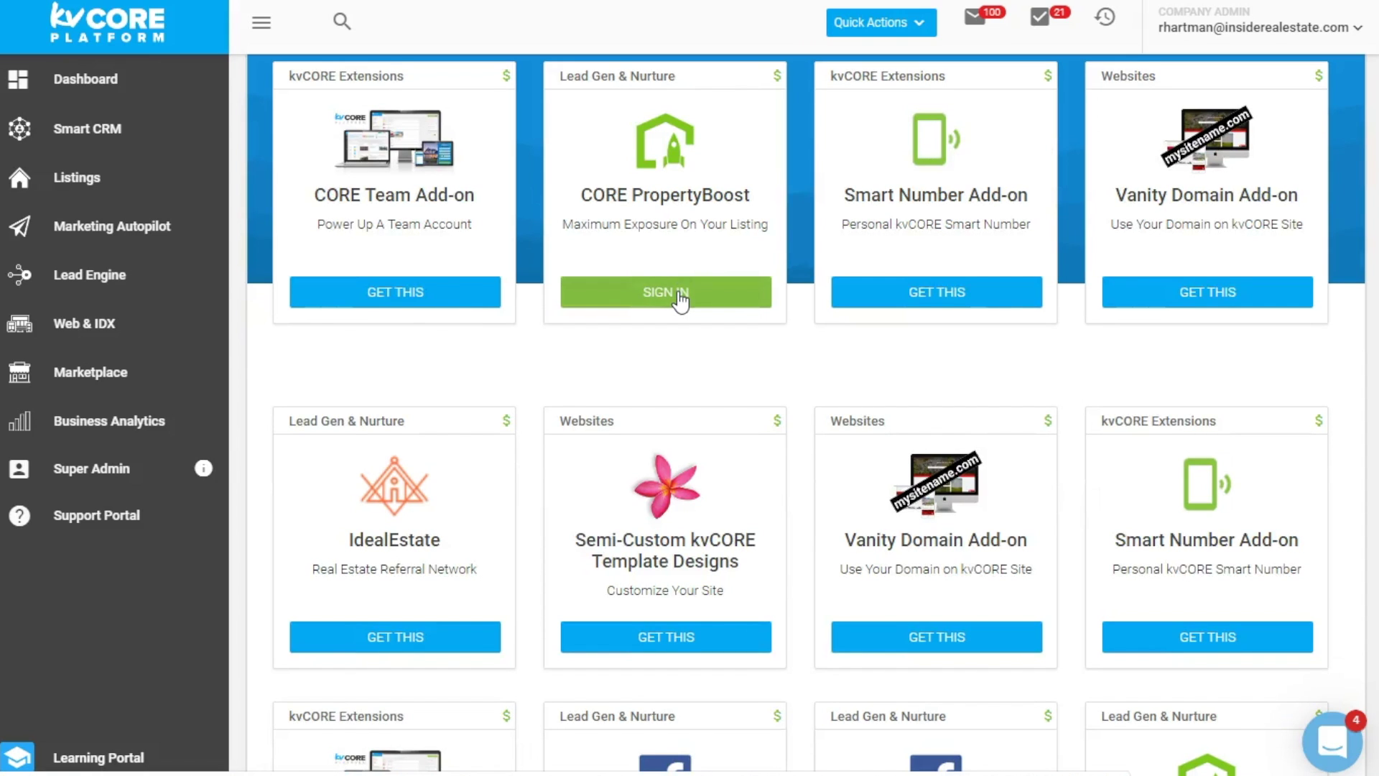
scroll(679, 298, "down", 3)
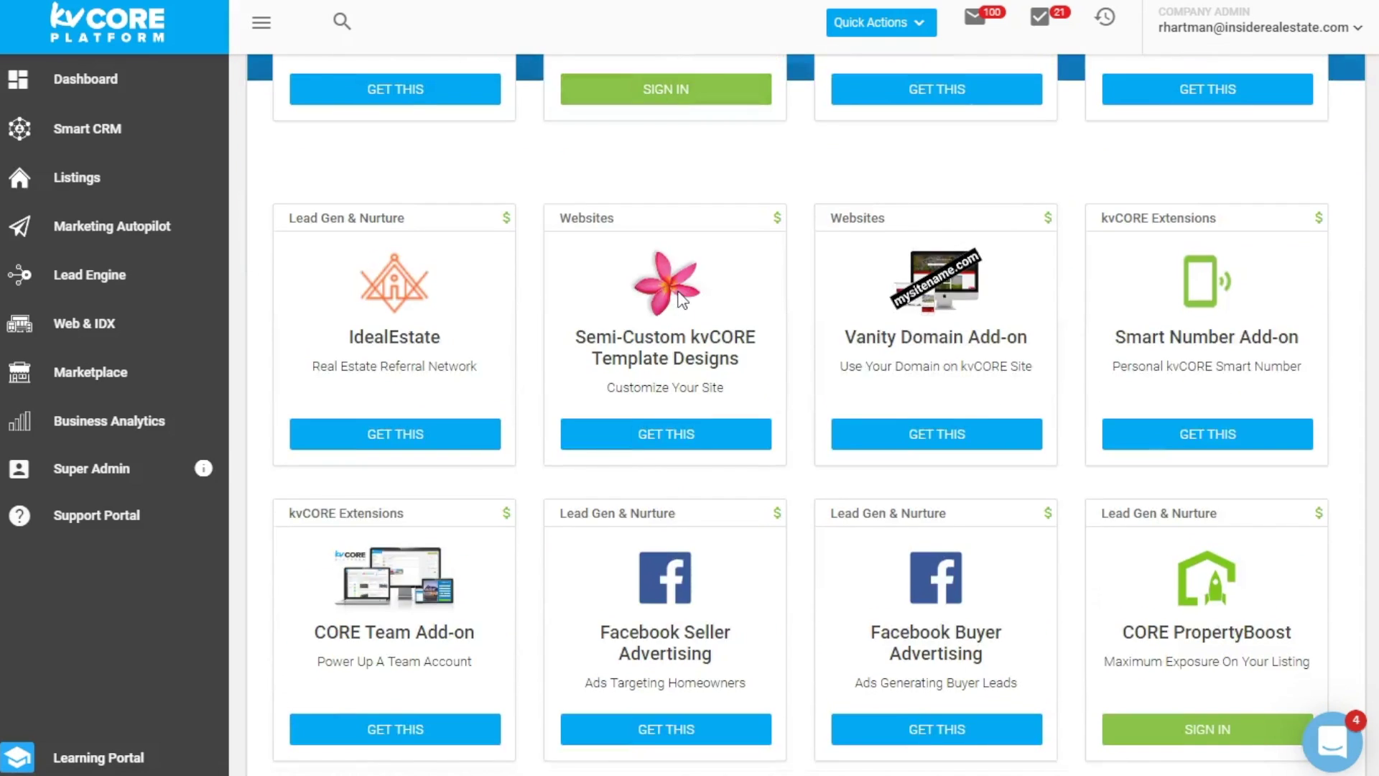
scroll(677, 299, "down", 4)
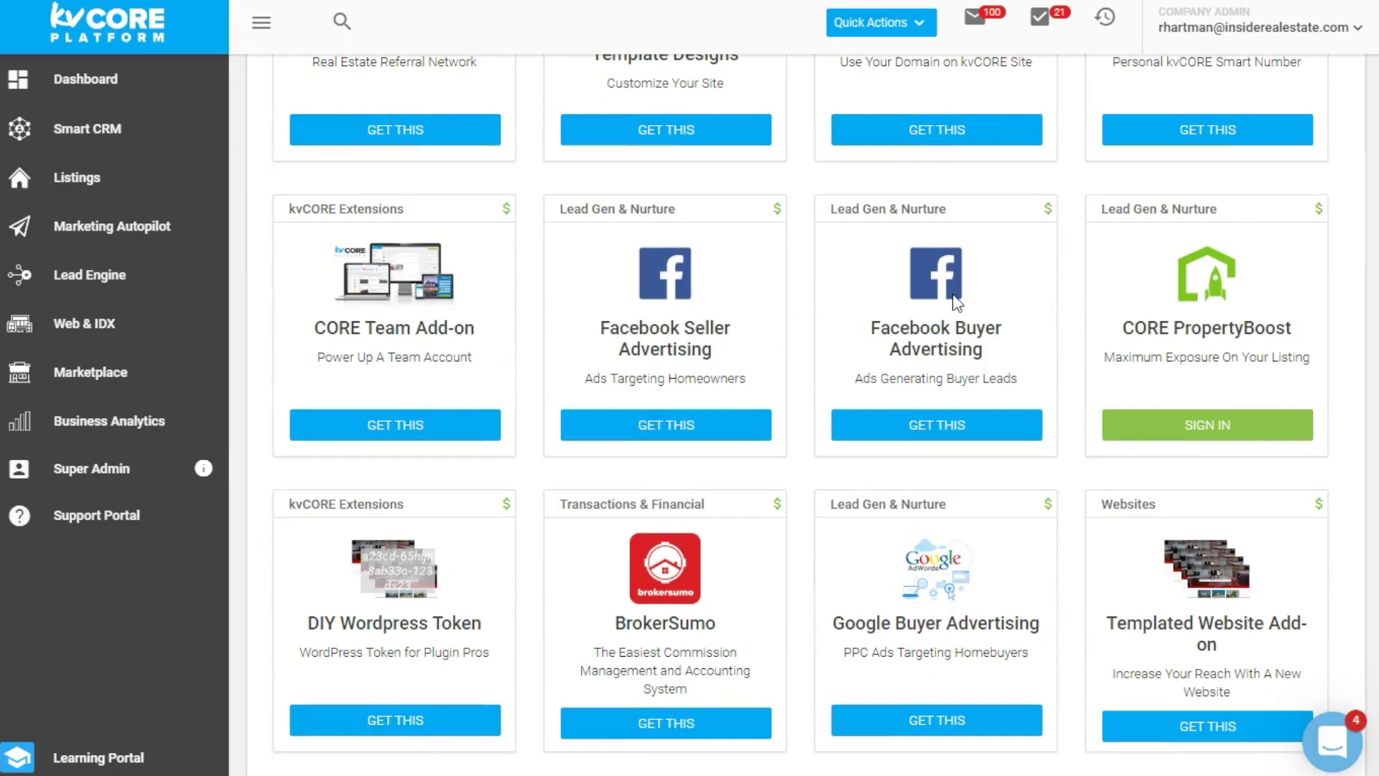
scroll(745, 251, "down", 3)
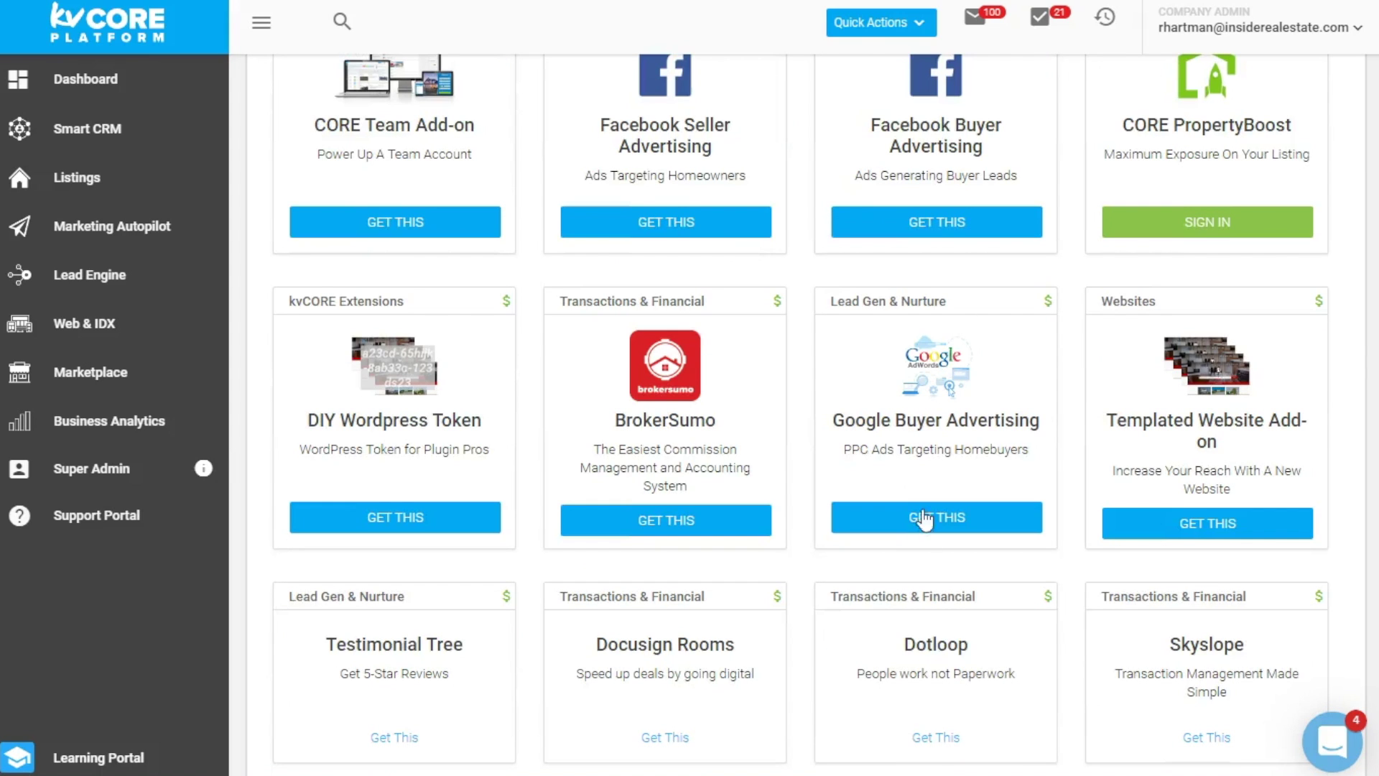
Look back over the Marketplace's advertising services and add-ons up to the Featured Products section
scroll(939, 472, "up", 6)
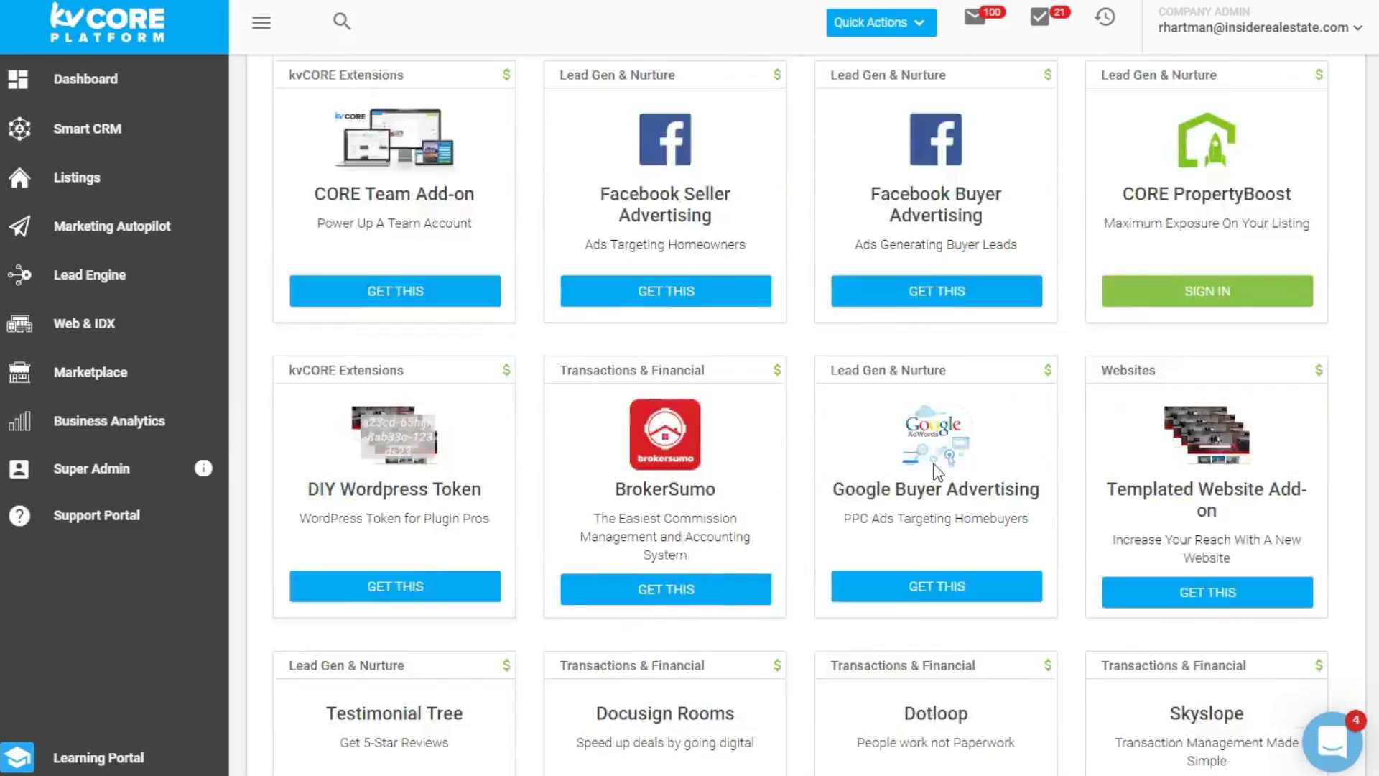
scroll(938, 473, "down", 7)
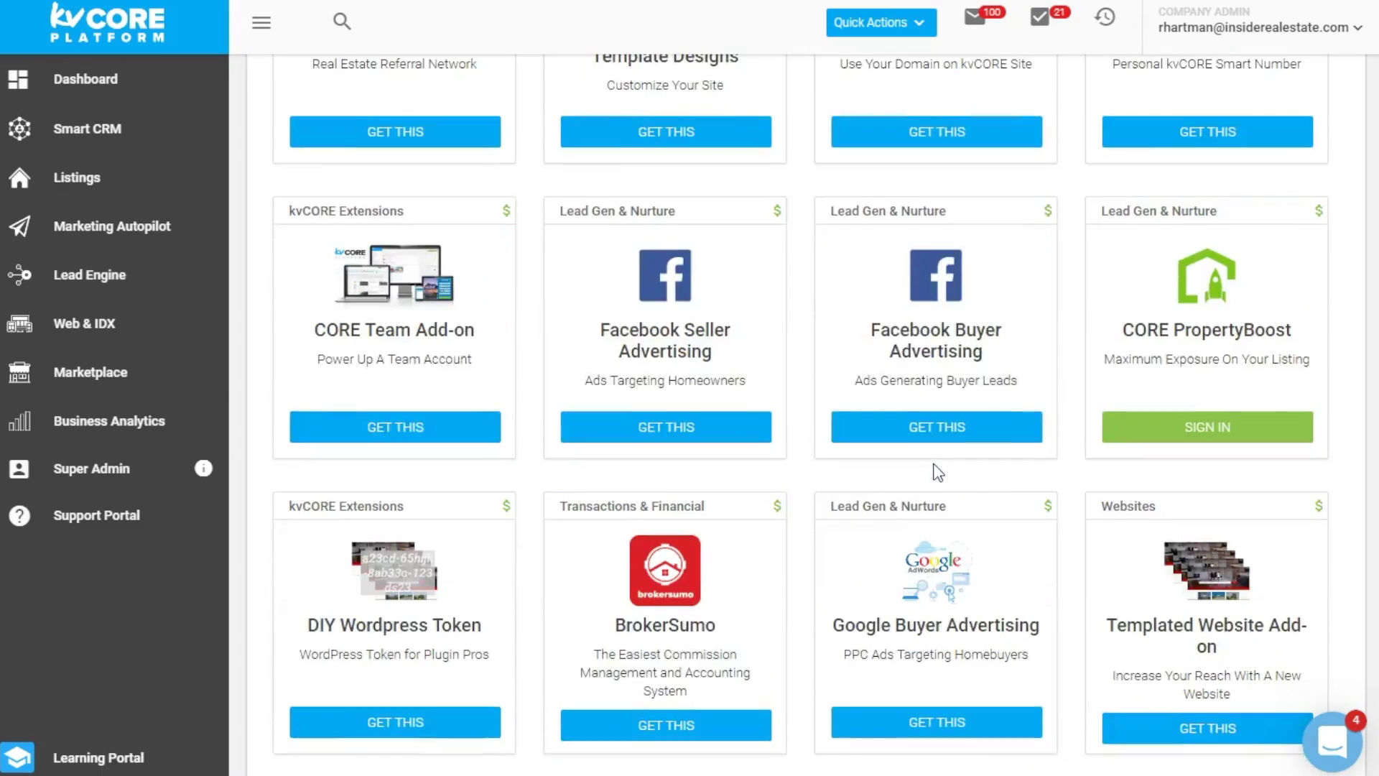
scroll(935, 465, "up", 11)
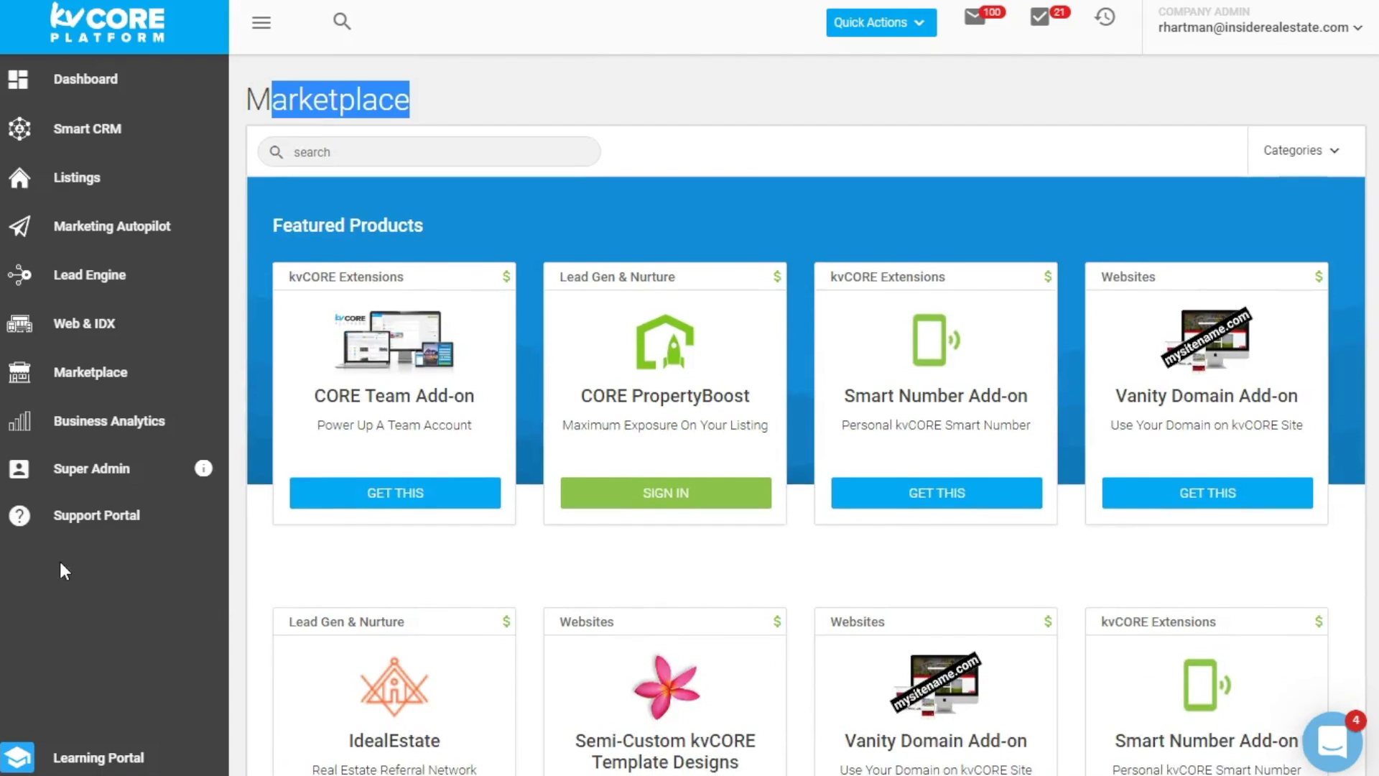
scroll(62, 567, "down", 3)
Open the Learning Portal and browse the course catalogue in the kvCORE Platform category
left_click(64, 759)
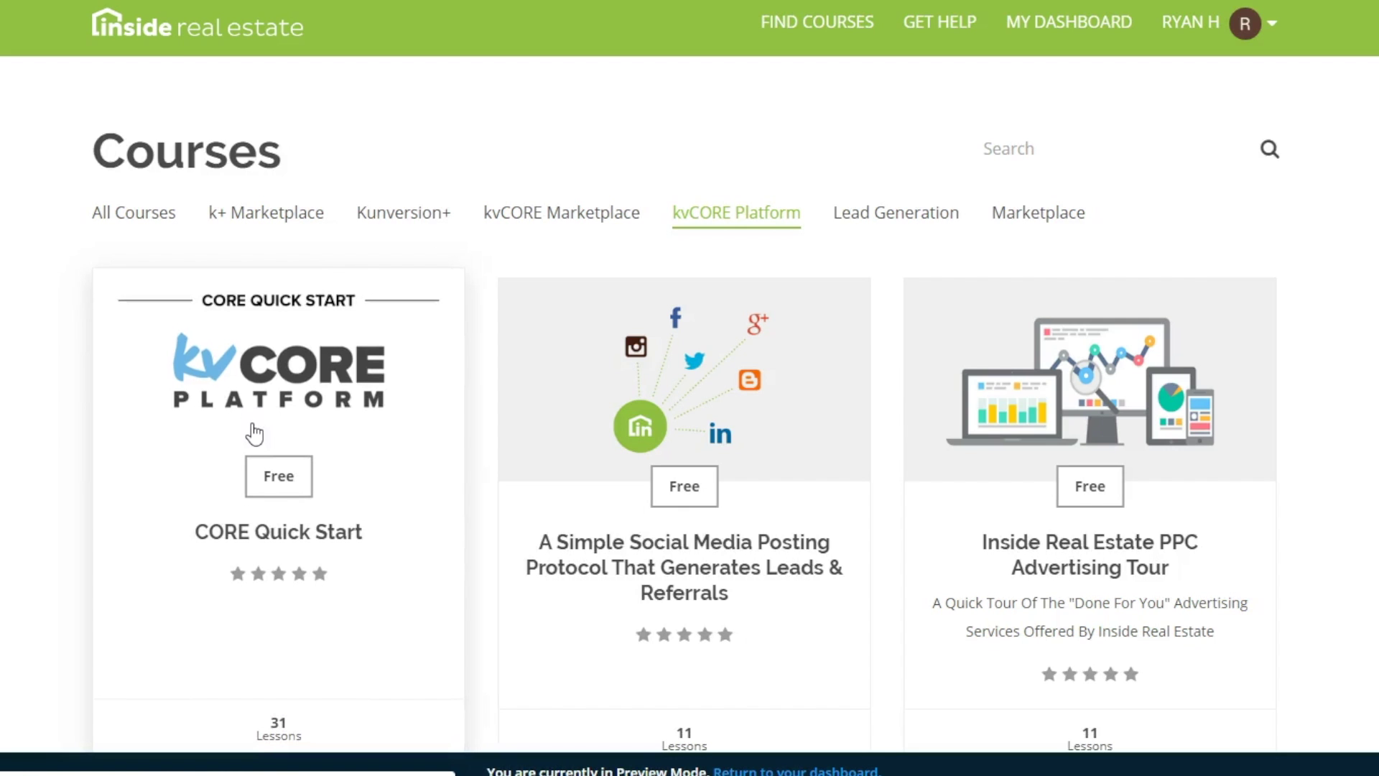
scroll(259, 434, "down", 3)
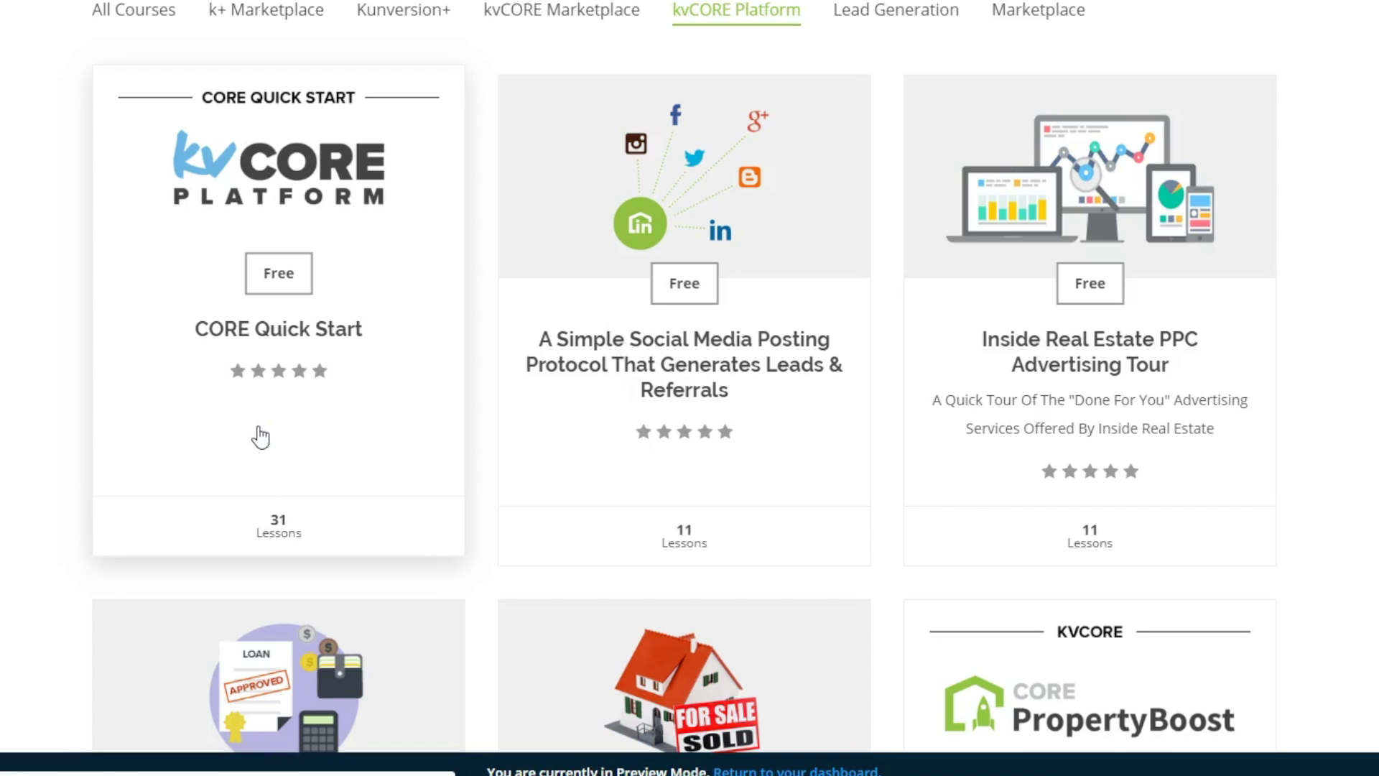
scroll(385, 379, "down", 5)
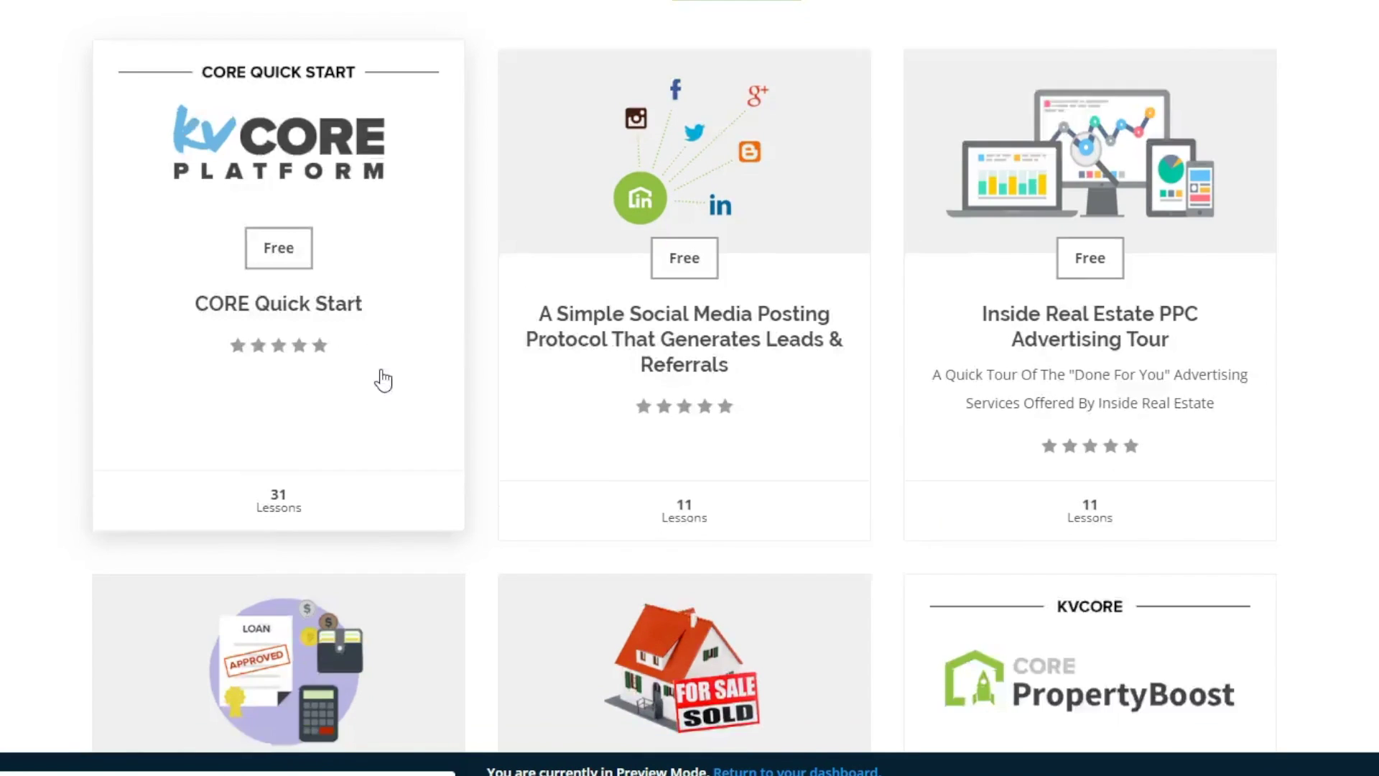
scroll(515, 372, "down", 3)
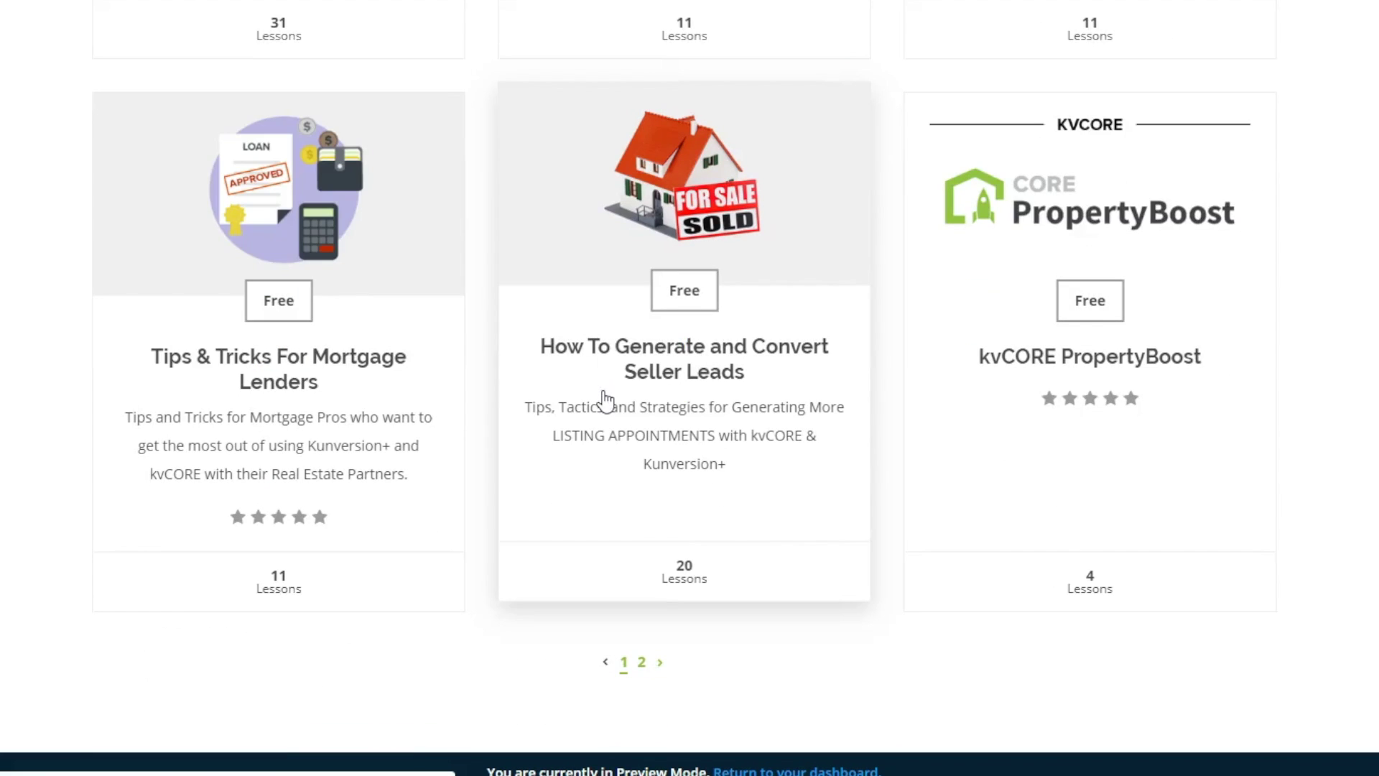
scroll(671, 385, "up", 12)
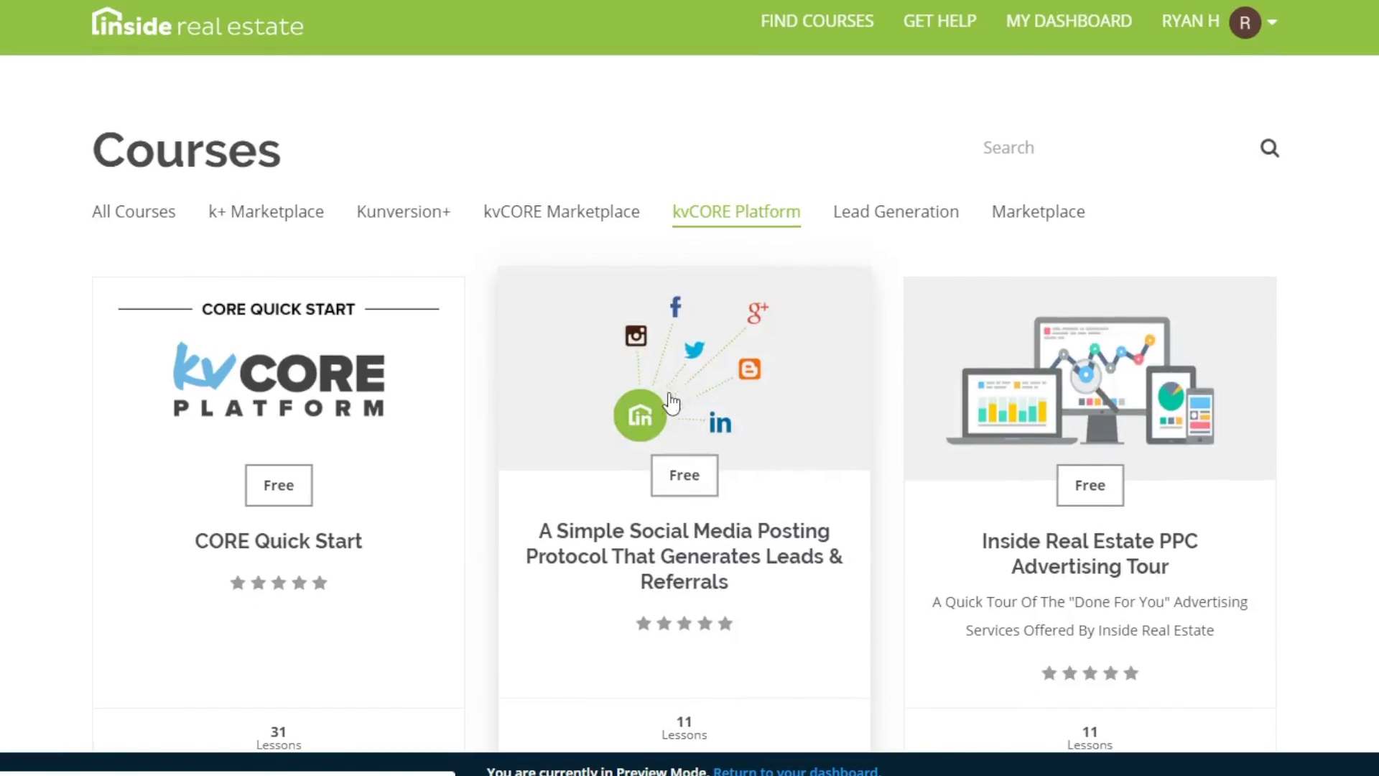
scroll(671, 404, "down", 10)
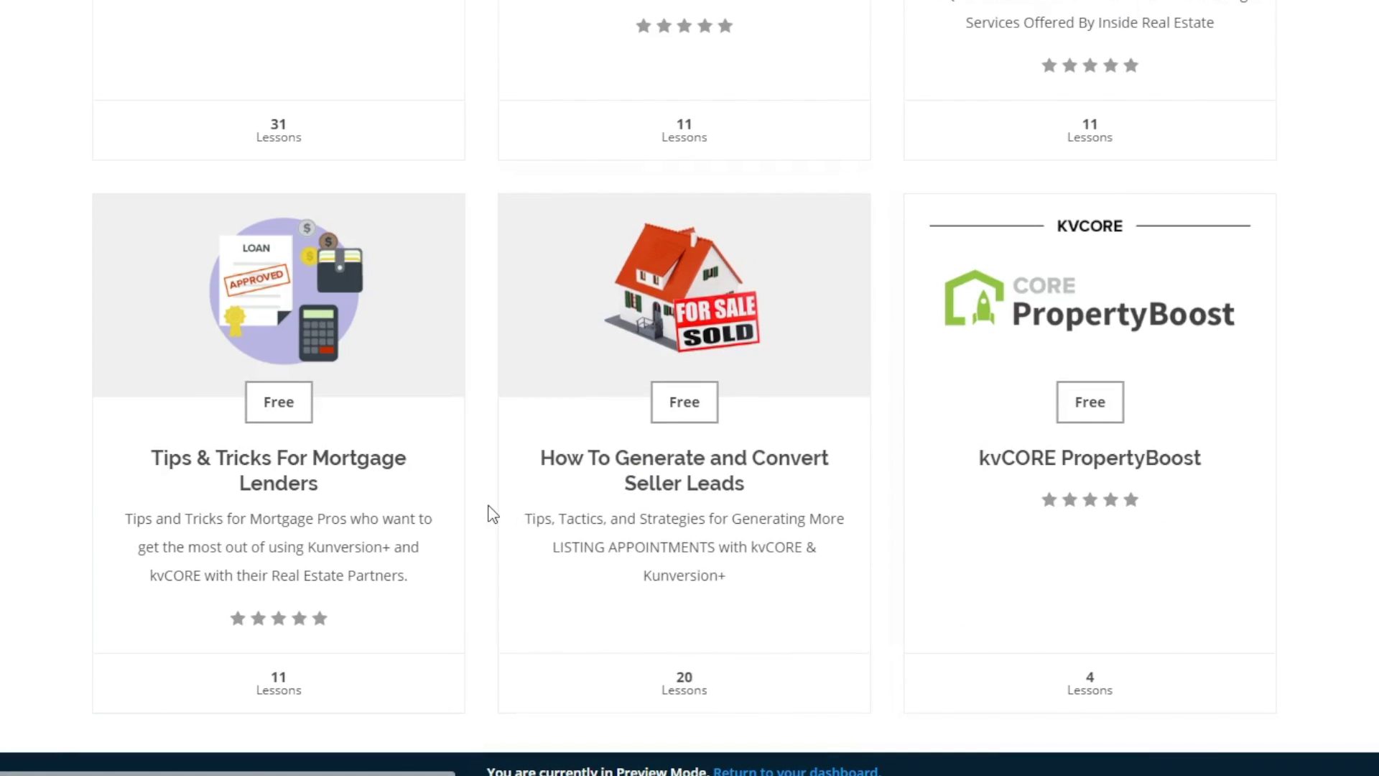
scroll(532, 424, "up", 5)
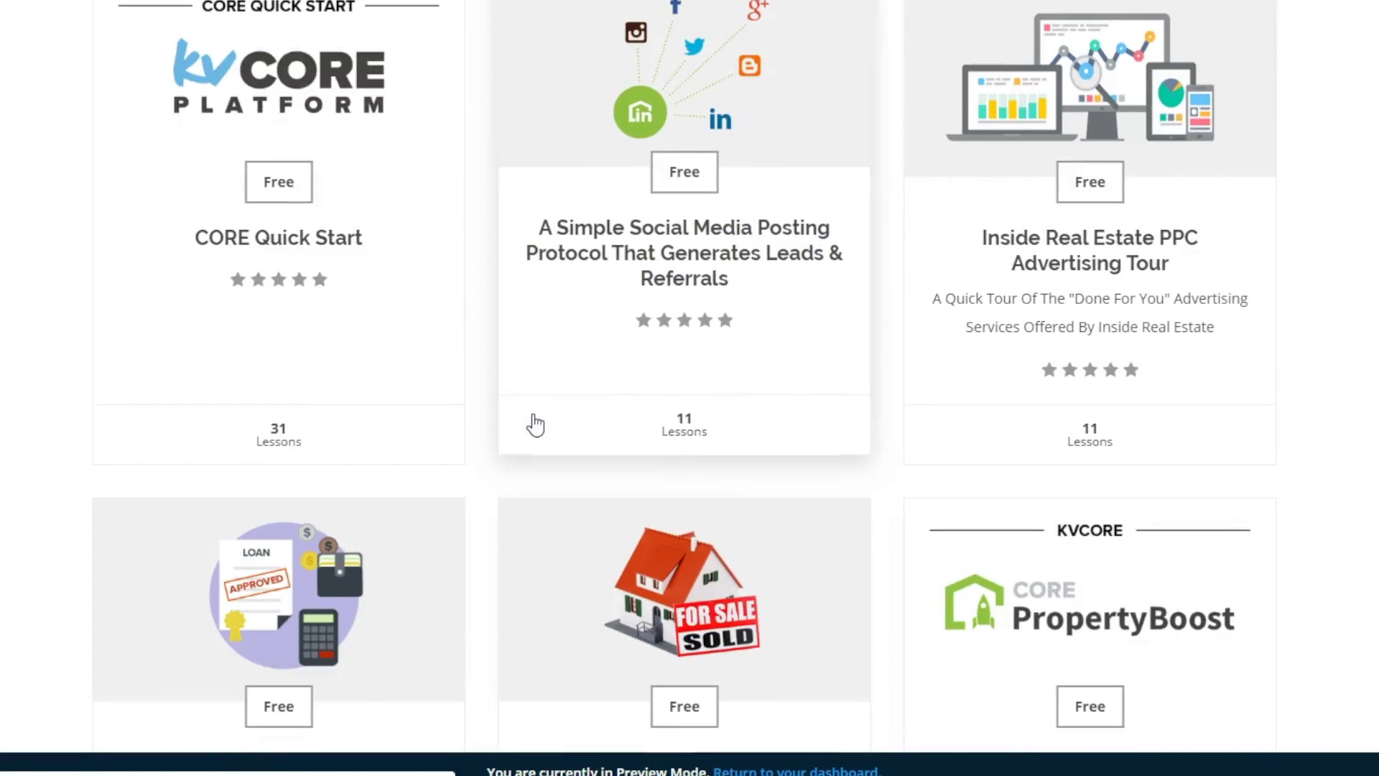
Circle the Tips & Tricks For Mortgage Lenders course in red with a freehand screen annotation
scroll(535, 425, "down", 7)
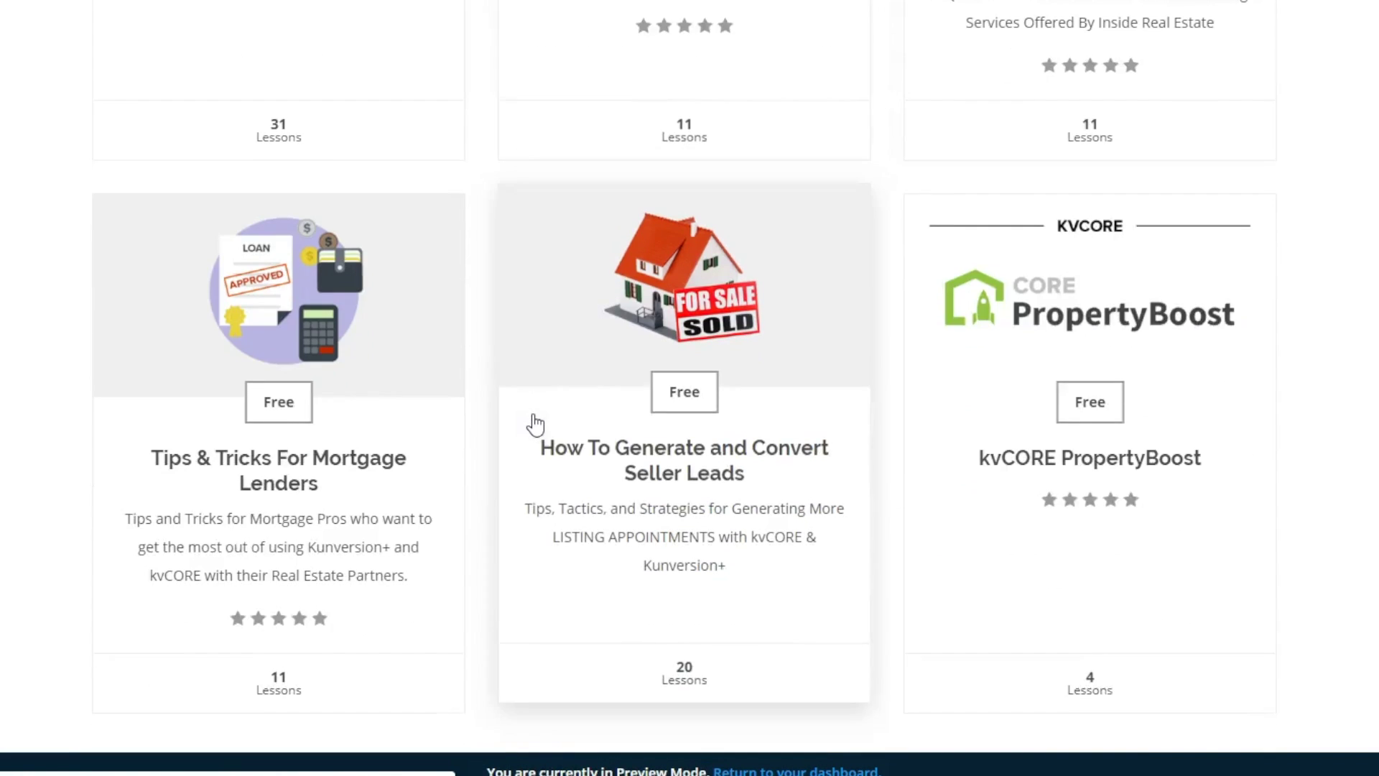
scroll(535, 425, "up", 2)
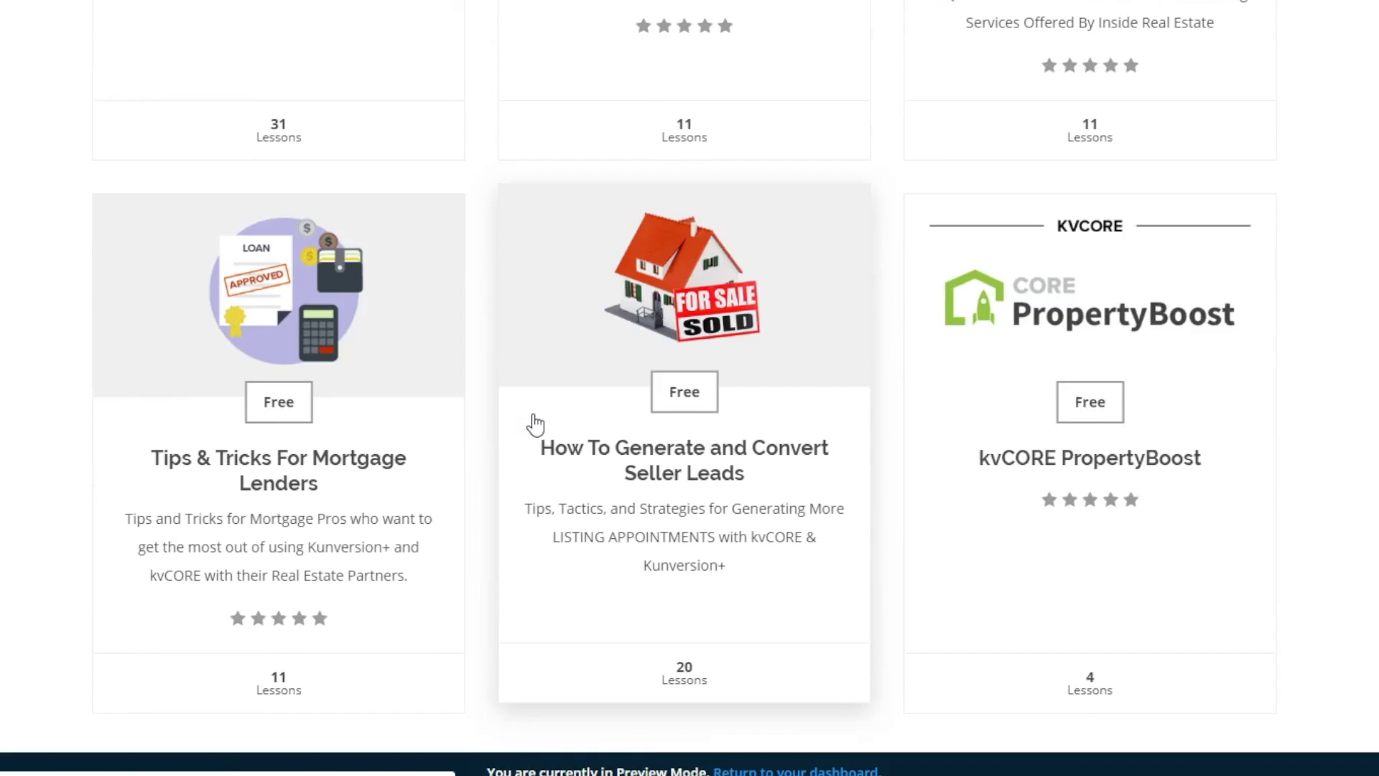
scroll(533, 422, "up", 2)
scroll(373, 394, "down", 2)
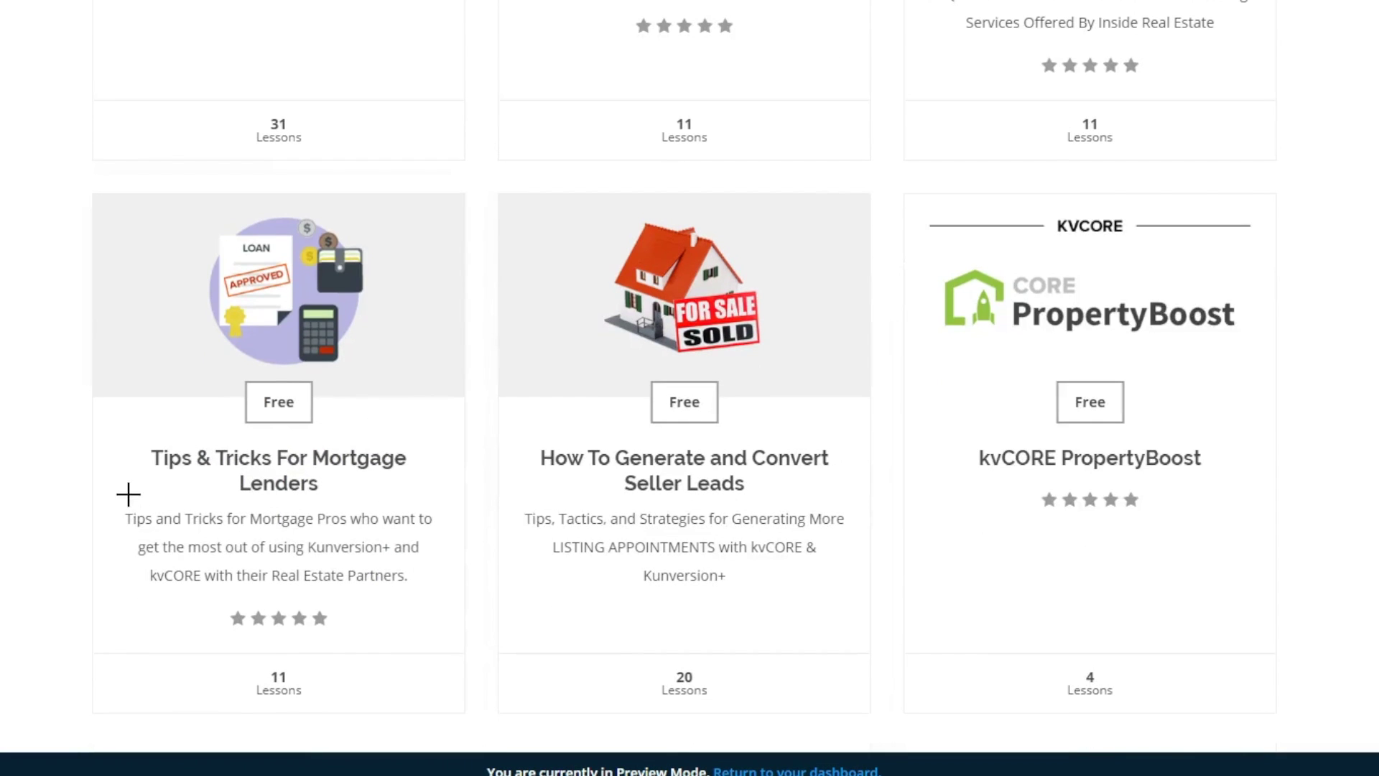
mouse_move(142, 420)
left_mouse_down()
mouse_move(53, 477)
mouse_move(88, 595)
mouse_move(400, 662)
mouse_move(493, 492)
mouse_move(299, 400)
mouse_move(132, 417)
left_mouse_up()
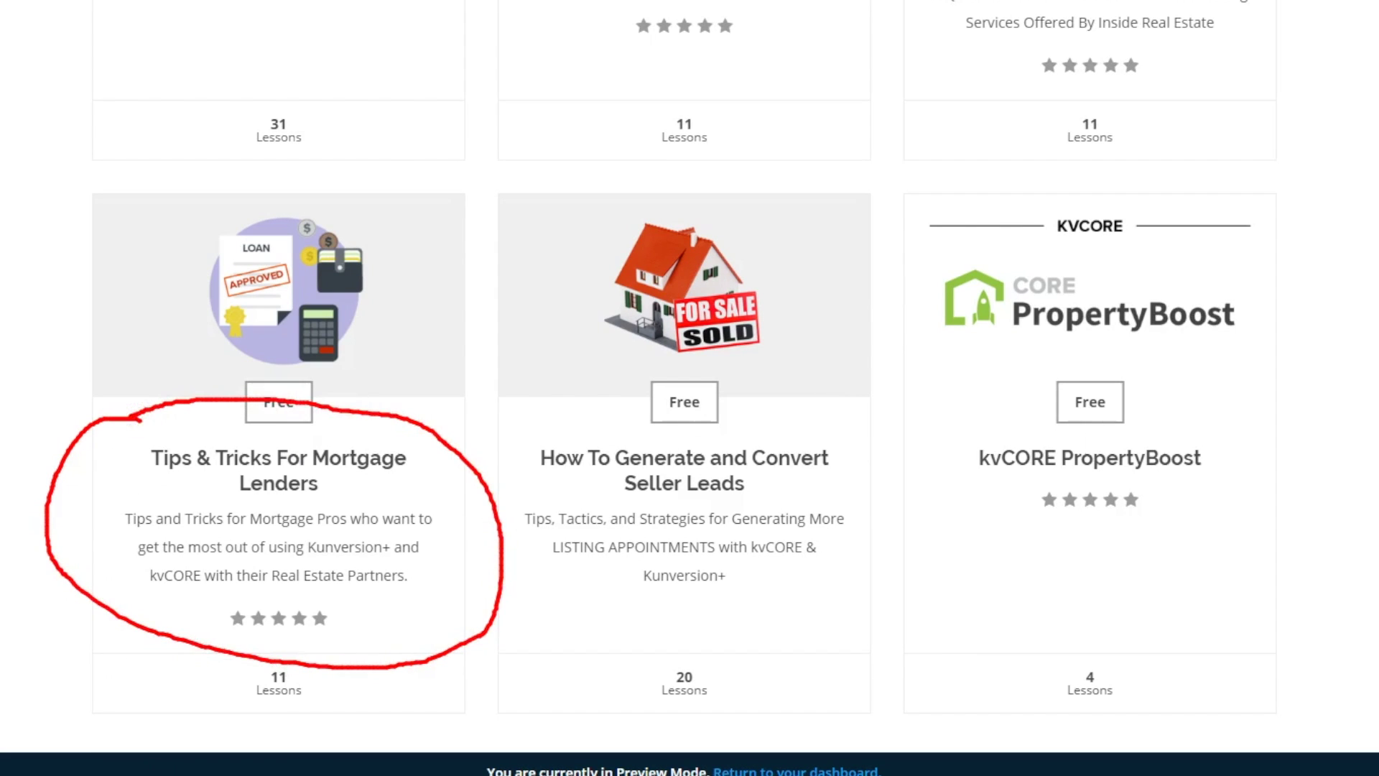
Return to the start of the kvCORE Marketplace page and clear the text selection on its heading
scroll(394, 517, "up", 8)
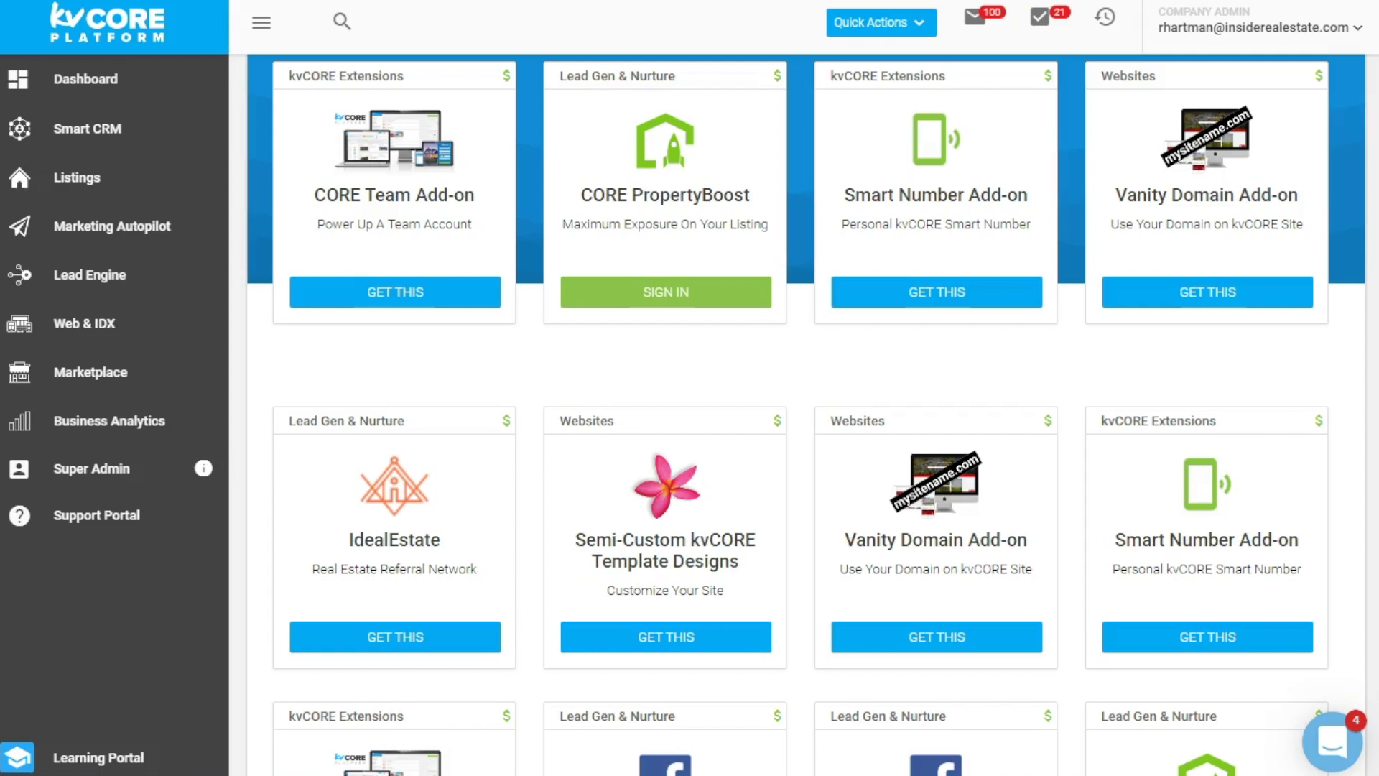
scroll(622, 440, "up", 3)
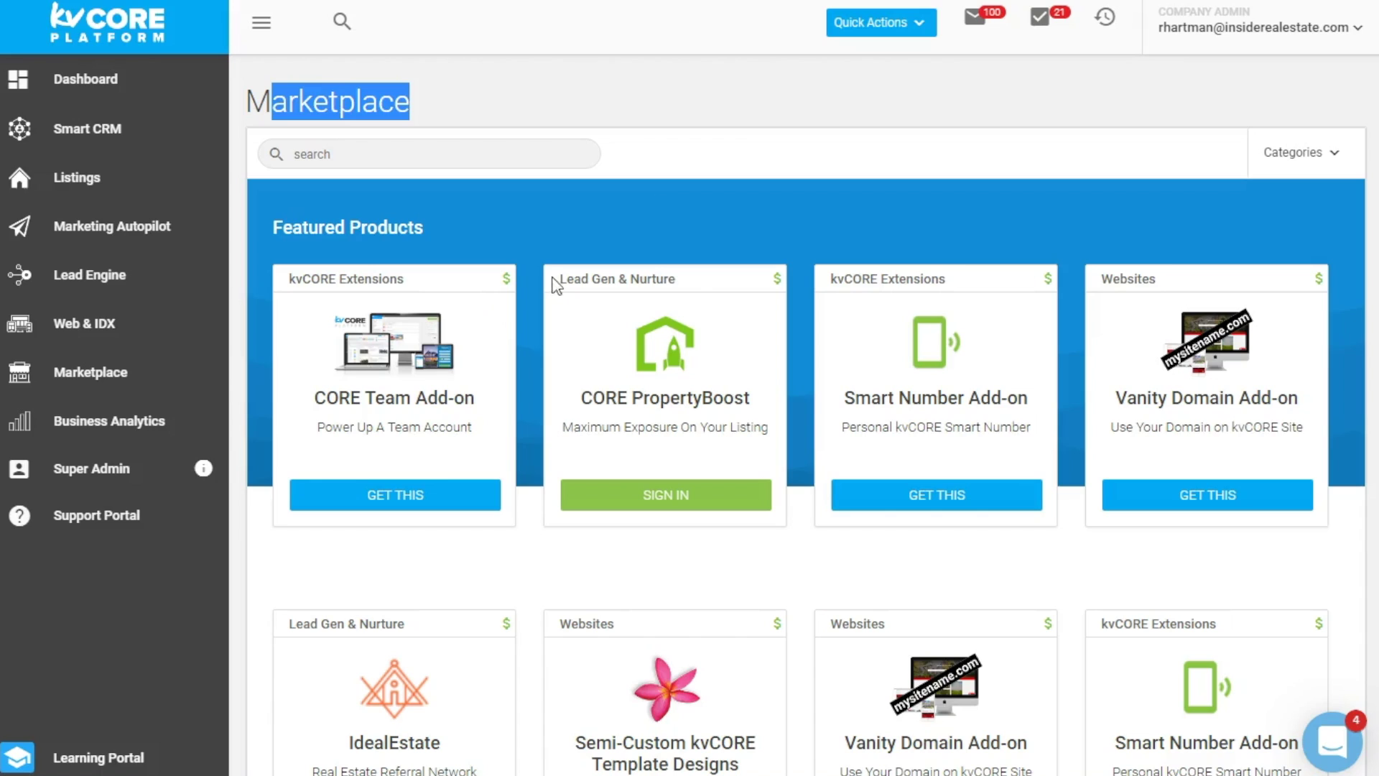
left_click(614, 101)
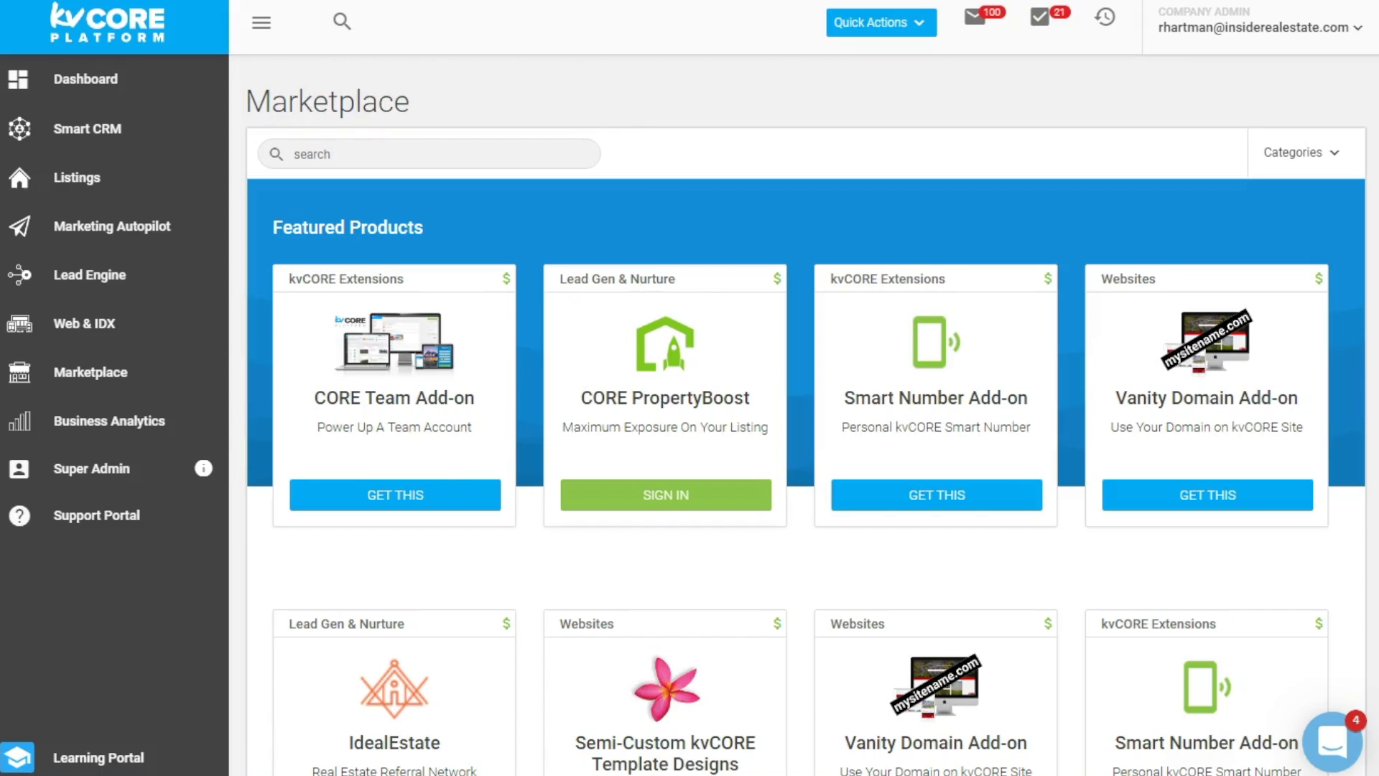
Annotate the Marketplace page with four freehand red arrows pointing outward toward the screen's corners
mouse_move(674, 89)
left_mouse_down()
mouse_move(1172, 147)
mouse_move(1112, 66)
left_mouse_up()
mouse_move(351, 411)
left_mouse_down()
mouse_move(135, 646)
mouse_move(359, 635)
left_mouse_up()
mouse_move(902, 514)
left_mouse_down()
mouse_move(1145, 655)
mouse_move(1109, 657)
mouse_move(1169, 675)
left_mouse_up()
left_click_drag(1169, 675, 1049, 552)
left_click_drag(388, 160, 210, 61)
left_click_drag(210, 61, 206, 108)
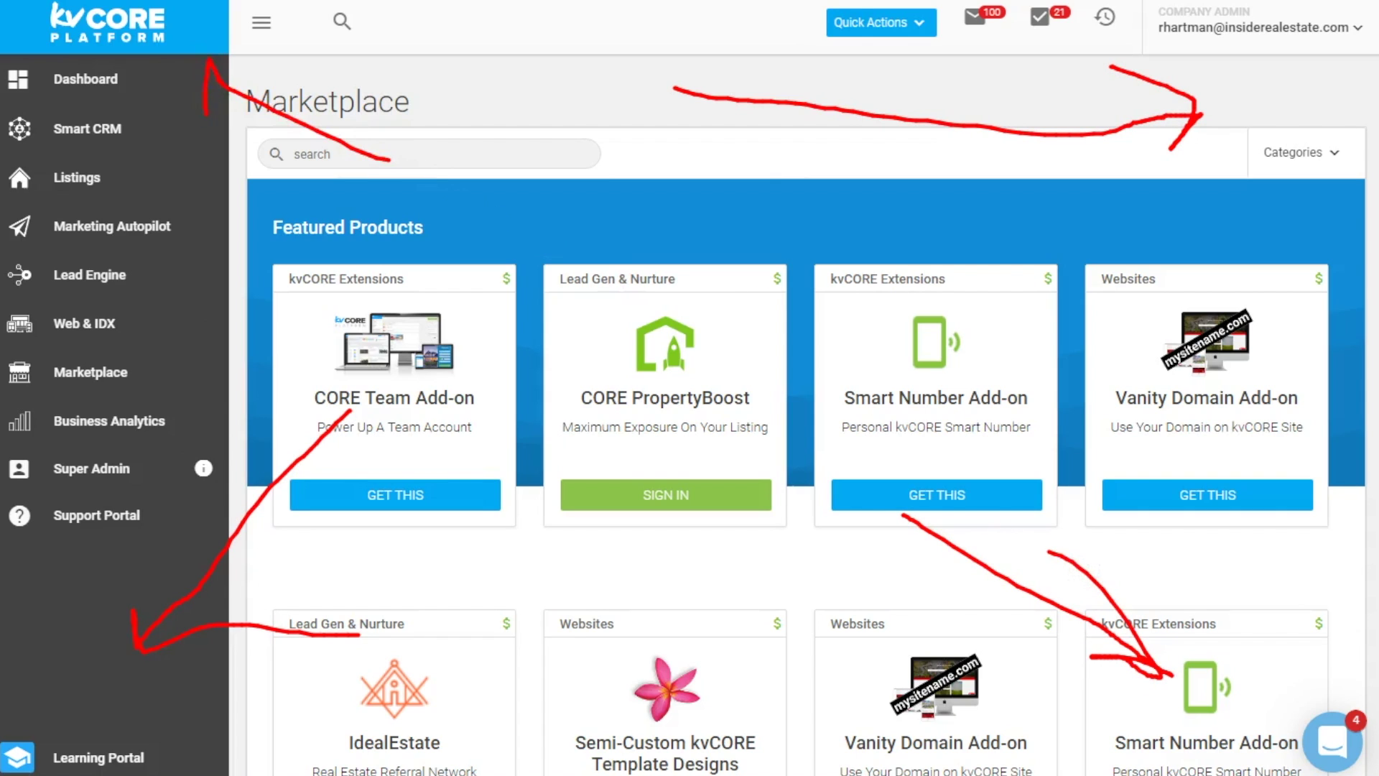